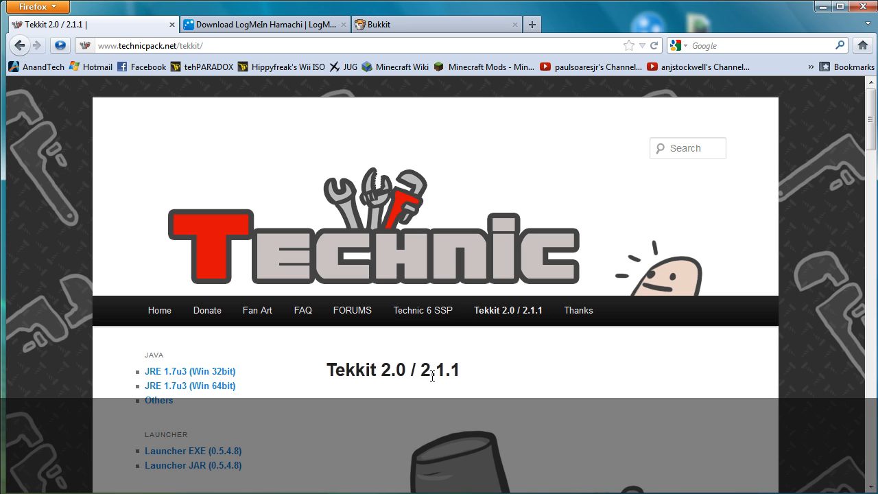
# Step: Open the Tekkit 2.1.1 server 'CLICK HERE' download link in a new tab
pyautogui.scroll(-7, 432, 375)
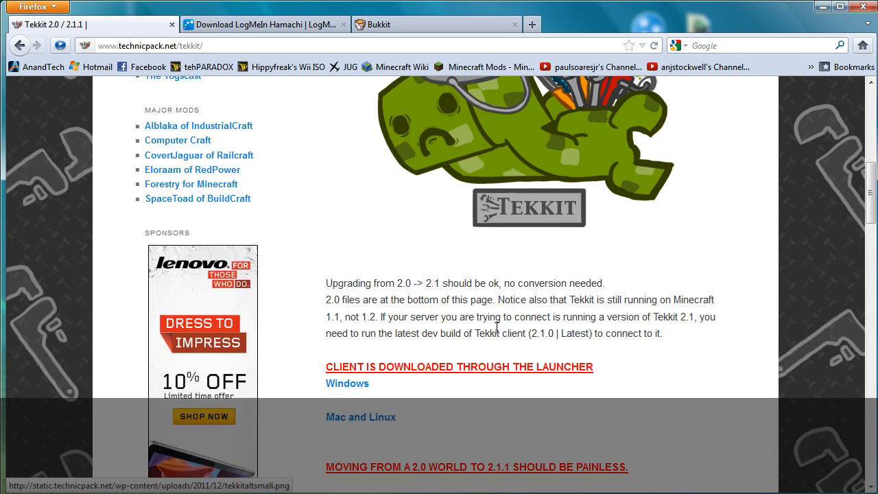
pyautogui.scroll(6, 497, 328)
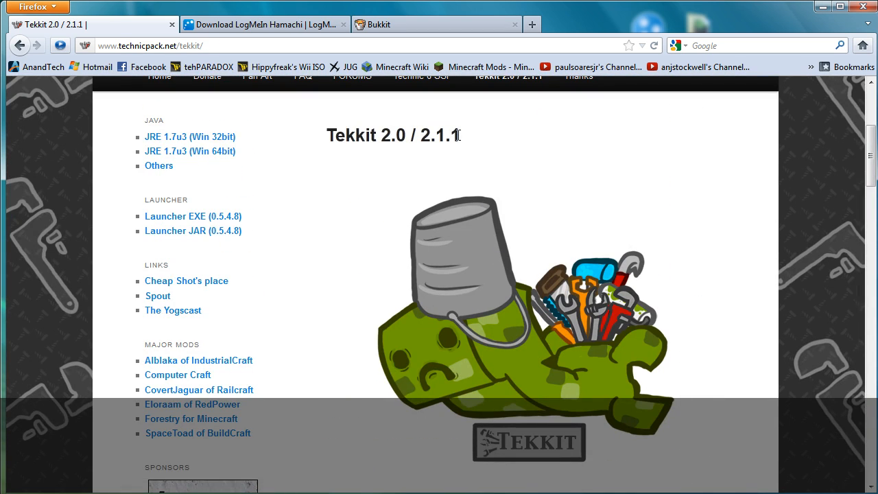
pyautogui.moveTo(458, 135); pyautogui.dragTo(420, 136)
pyautogui.scroll(-5, 426, 206)
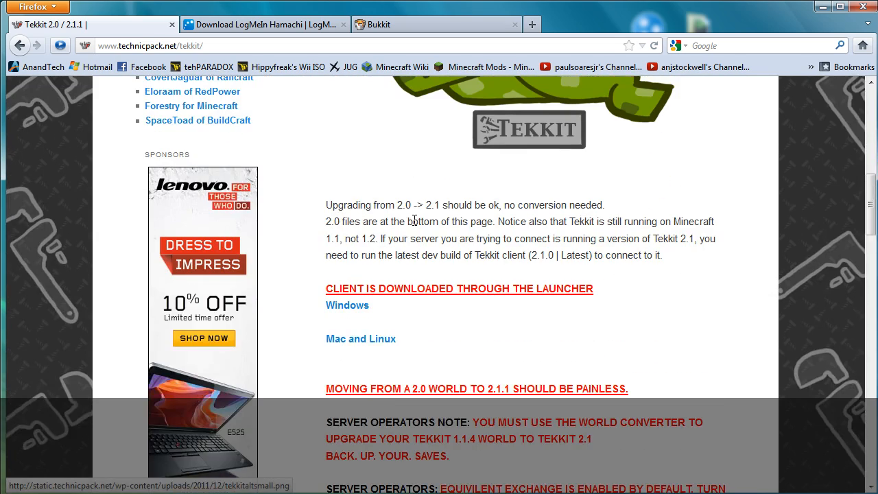
pyautogui.scroll(-6, 415, 223)
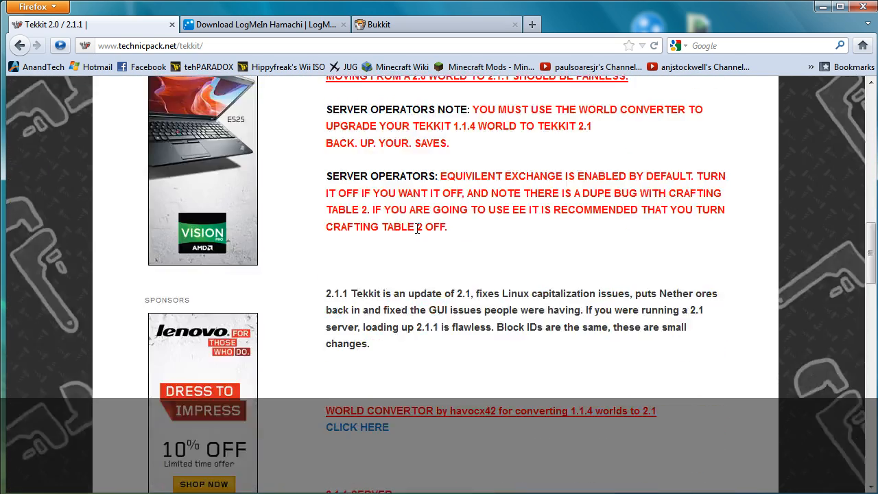
pyautogui.scroll(-4, 417, 229)
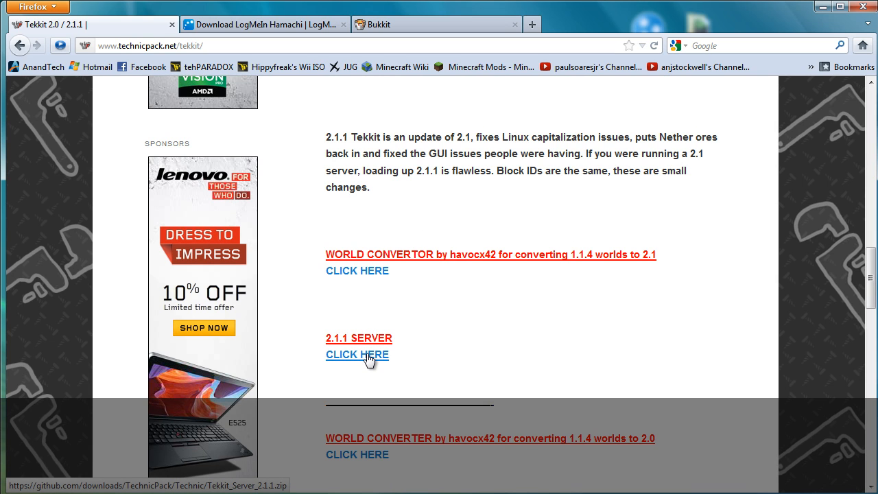
pyautogui.rightClick(368, 358)
pyautogui.click(411, 365)
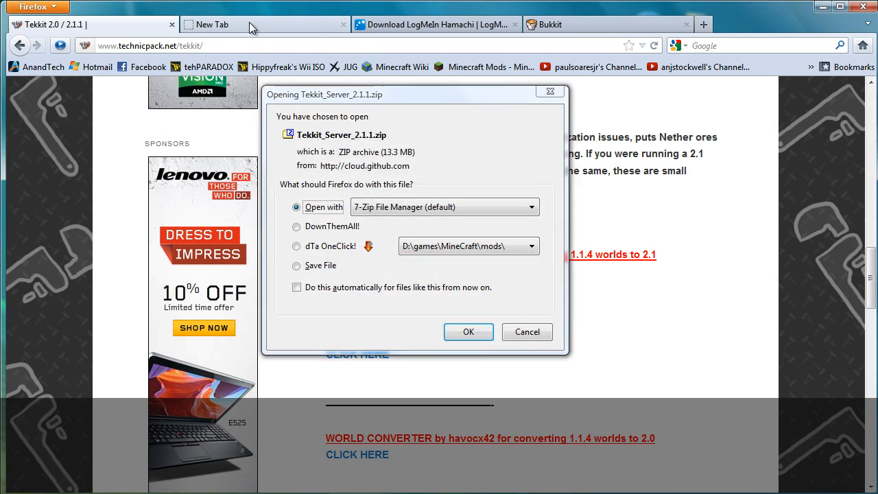
# Step: Download the server zip with dTa OneClick! into D:\games\MineCraft\mods\
pyautogui.click(251, 26)
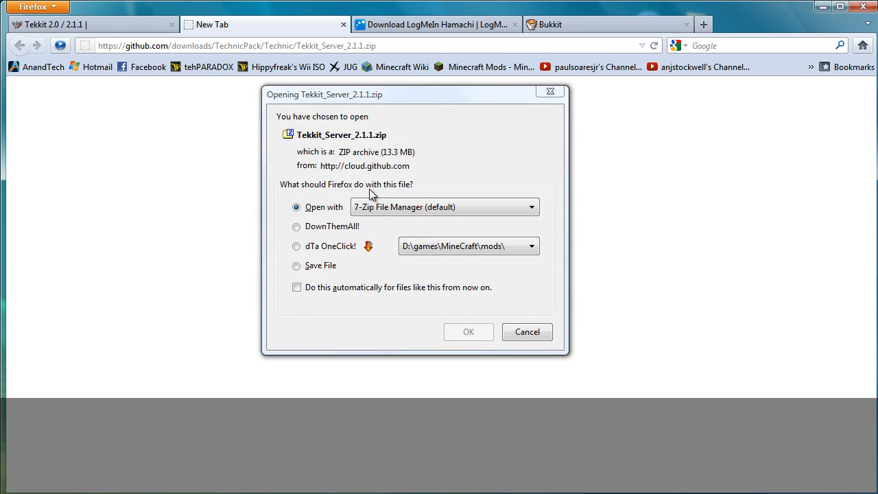
pyautogui.click(331, 251)
pyautogui.click(456, 246)
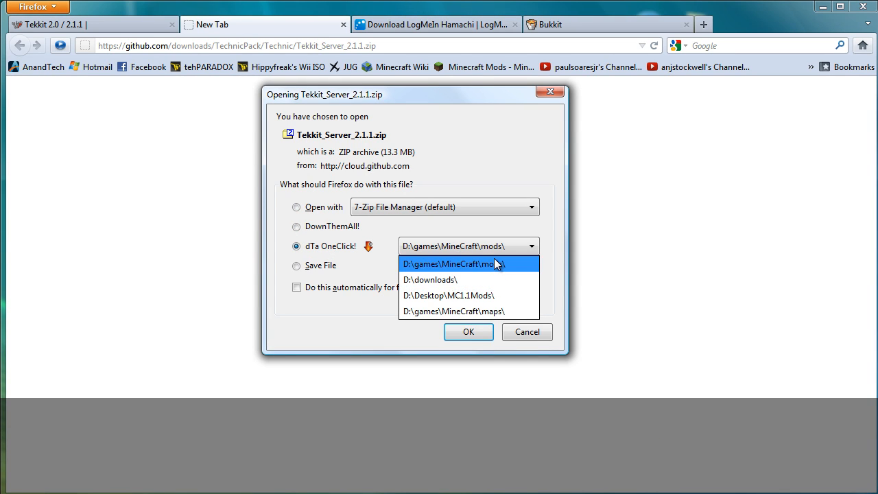
pyautogui.click(503, 262)
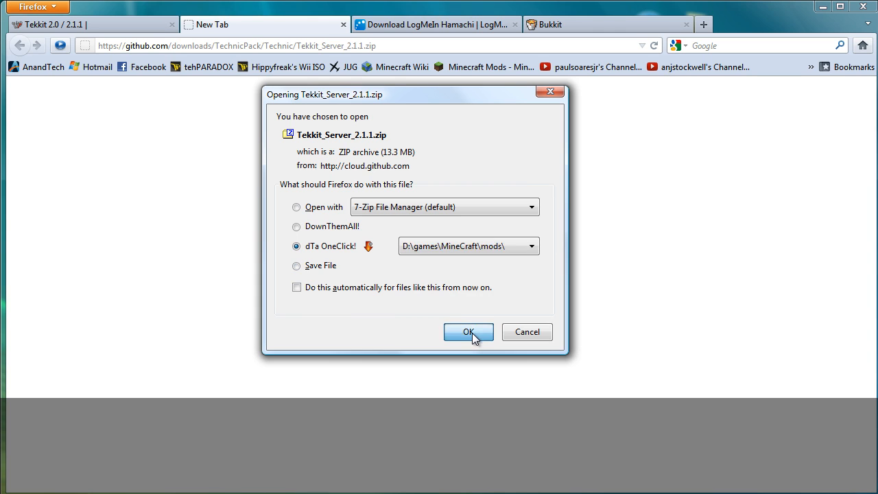
pyautogui.click(470, 332)
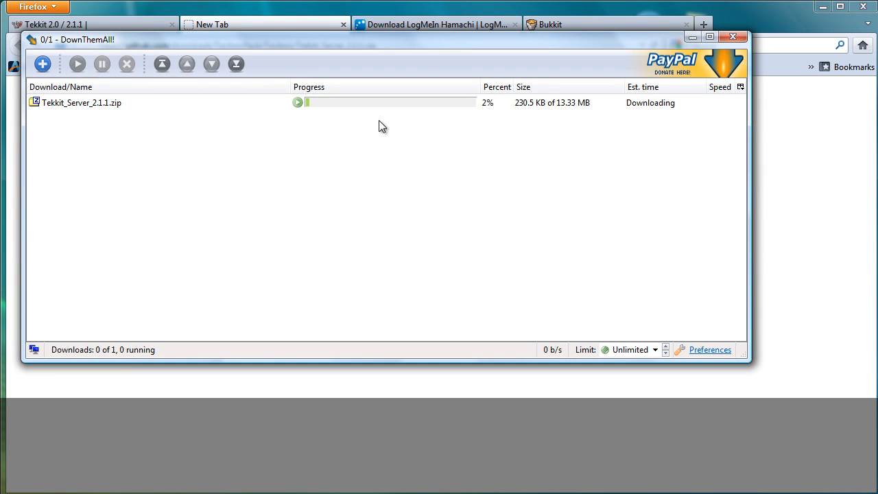
# Step: Close the leftover blank download tab, keeping the Tekkit page
pyautogui.click(131, 21)
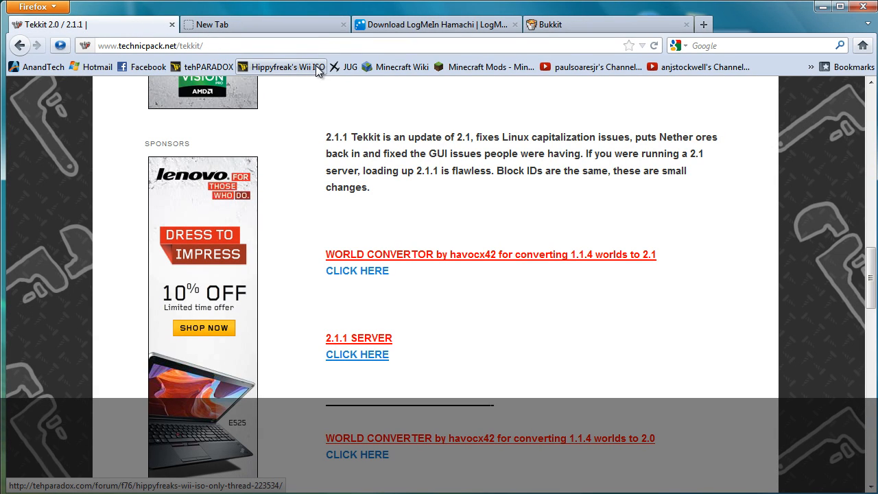
pyautogui.click(285, 26)
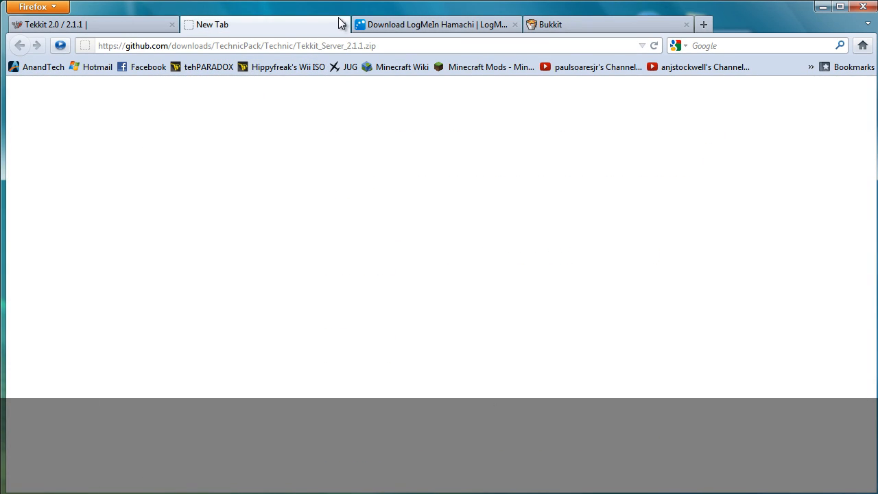
pyautogui.click(343, 25)
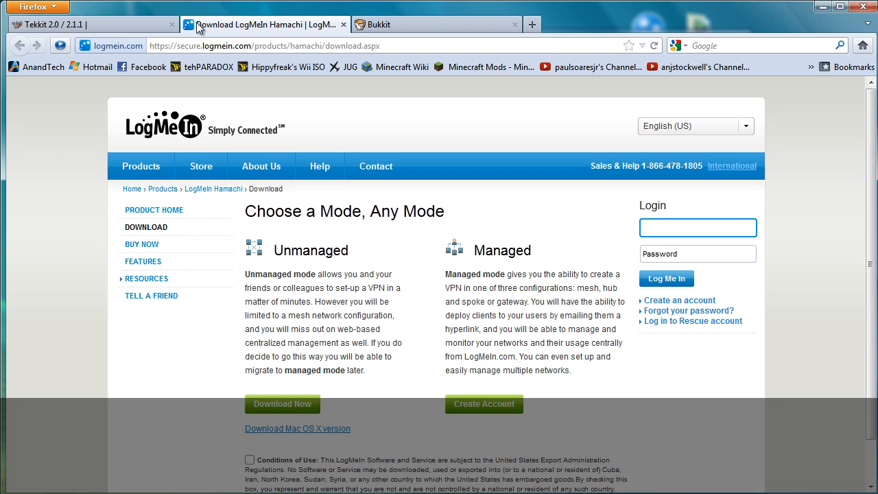
# Step: Close the LogMeIn Hamachi tab, minimize Firefox, and close the finished DownThemAll window
pyautogui.click(343, 24)
pyautogui.click(132, 26)
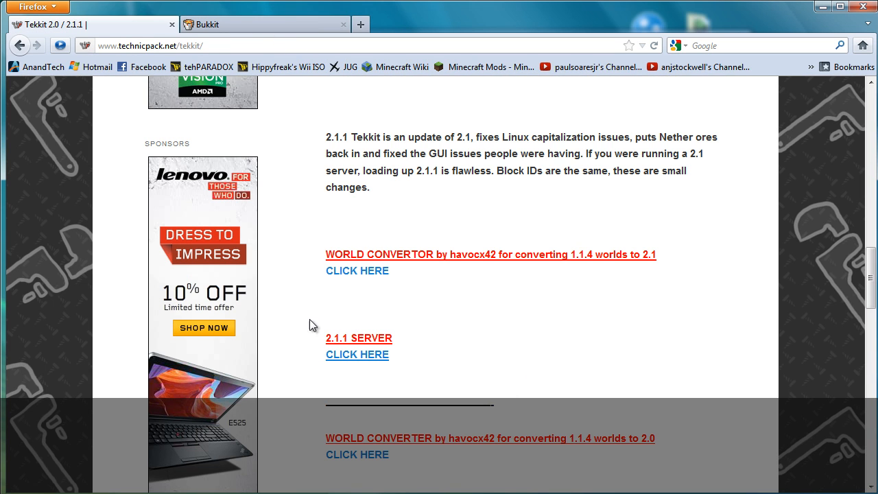
pyautogui.click(823, 7)
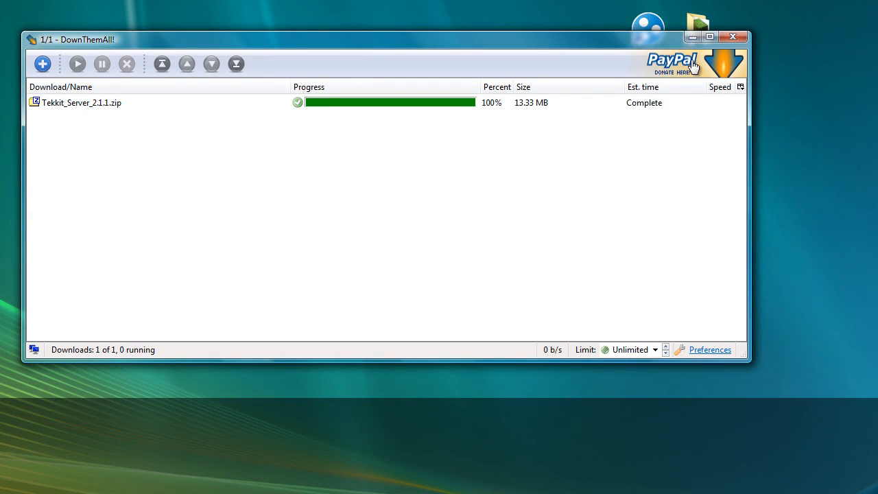
pyautogui.click(733, 36)
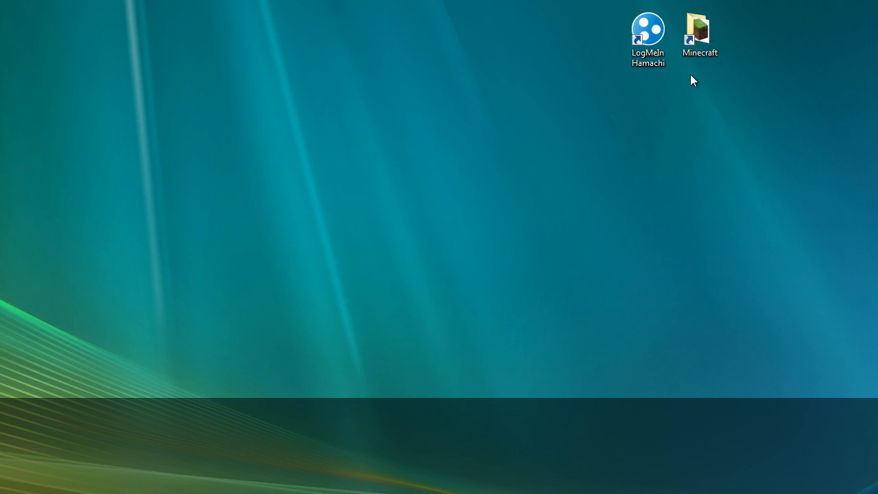
# Step: Move Tekkit_Server_2.1.1.zip from the mods folder into the MineCraft folder
pyautogui.doubleClick(699, 33)
pyautogui.doubleClick(663, 249)
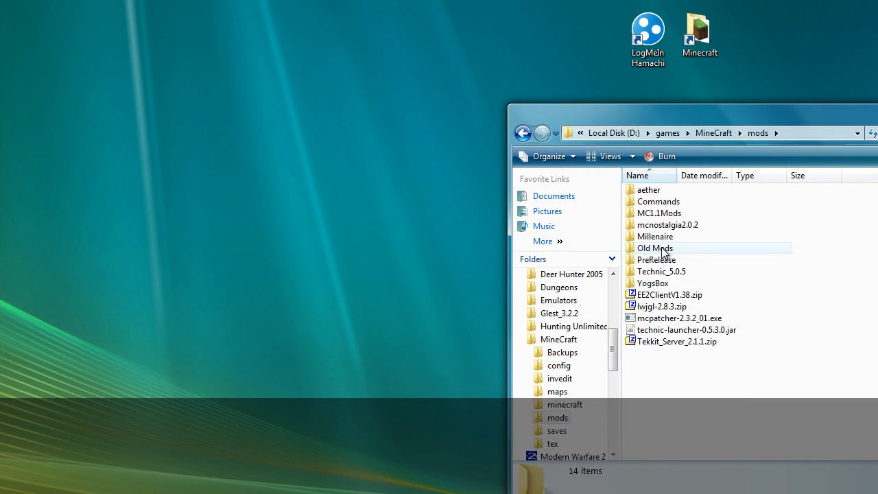
pyautogui.rightClick(670, 342)
pyautogui.click(707, 236)
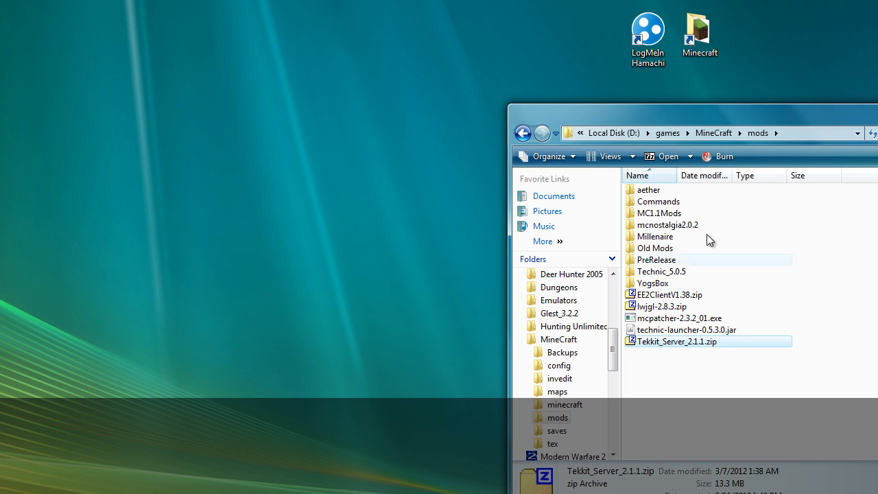
pyautogui.click(712, 132)
pyautogui.rightClick(873, 301)
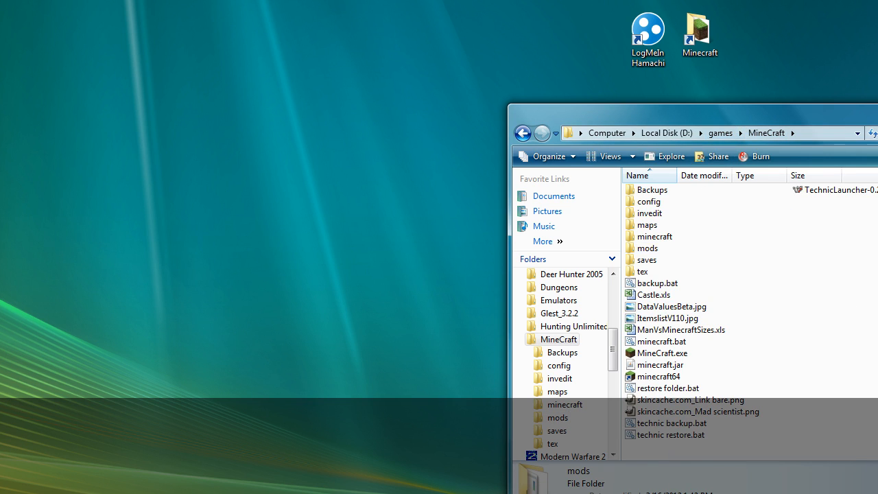
pyautogui.click(847, 245)
# Step: Extract the zip with 7-Zip to Tekkit_Server_2.1.1\ and open that folder
pyautogui.rightClick(836, 202)
pyautogui.moveTo(868, 255)
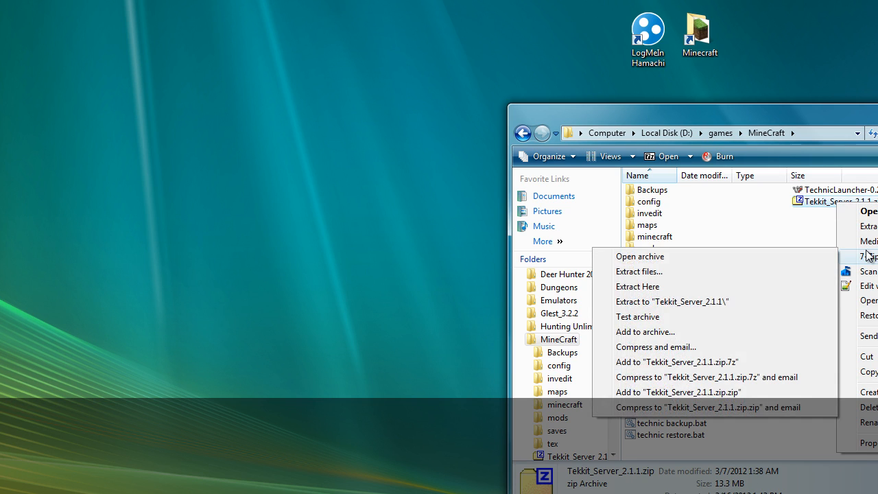
pyautogui.click(771, 305)
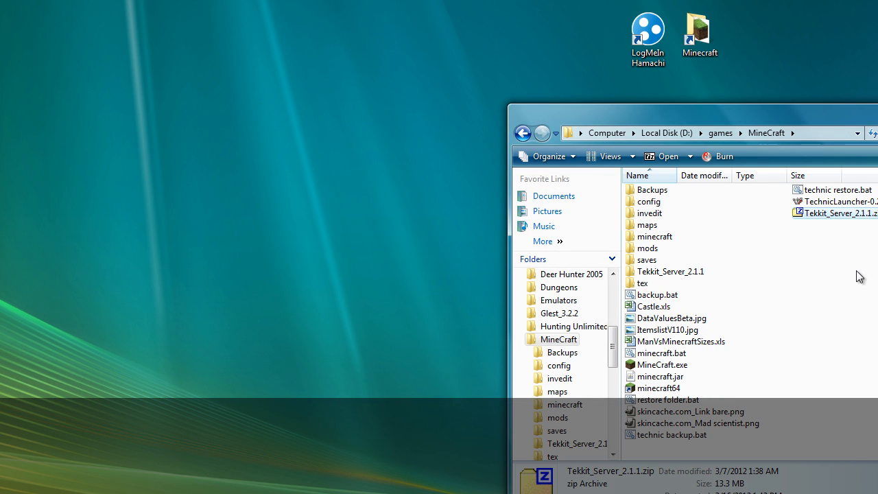
pyautogui.doubleClick(657, 271)
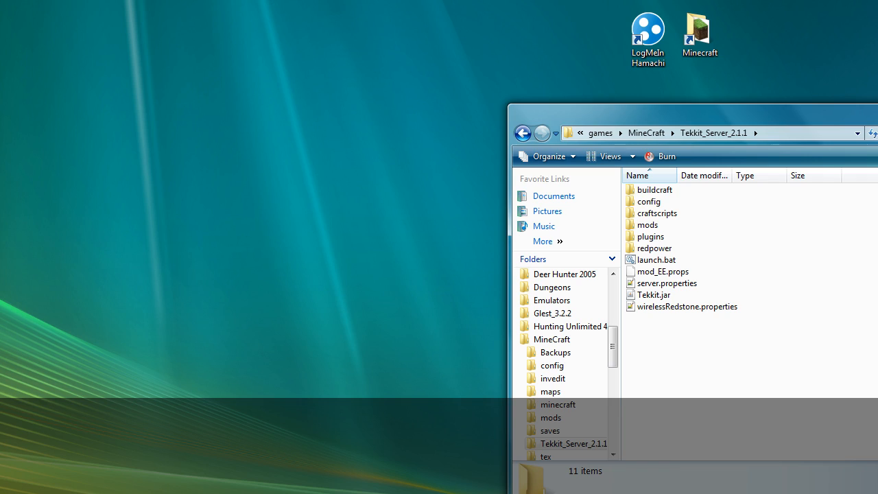
# Step: Return to Firefox's Tekkit 2.0 / 2.1.1 page, scroll to the top, and open the Start menu
pyautogui.hotkey('alt', 'Tab')
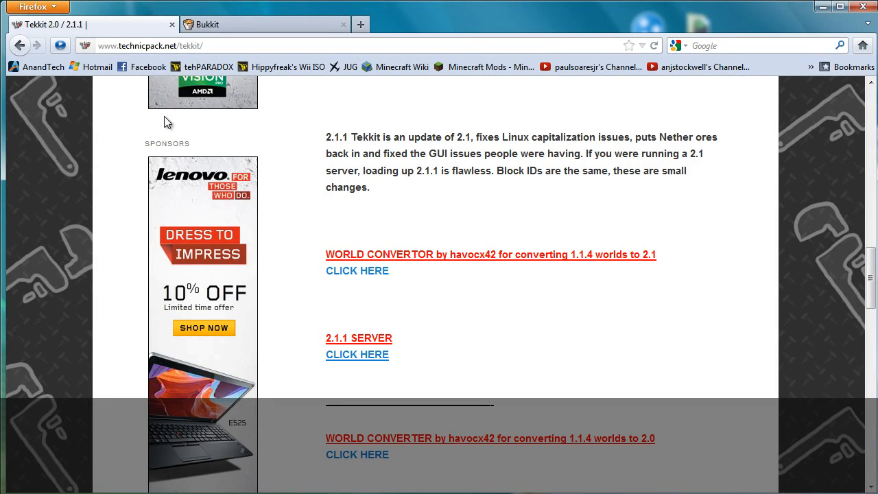
pyautogui.scroll(15, 300, 203)
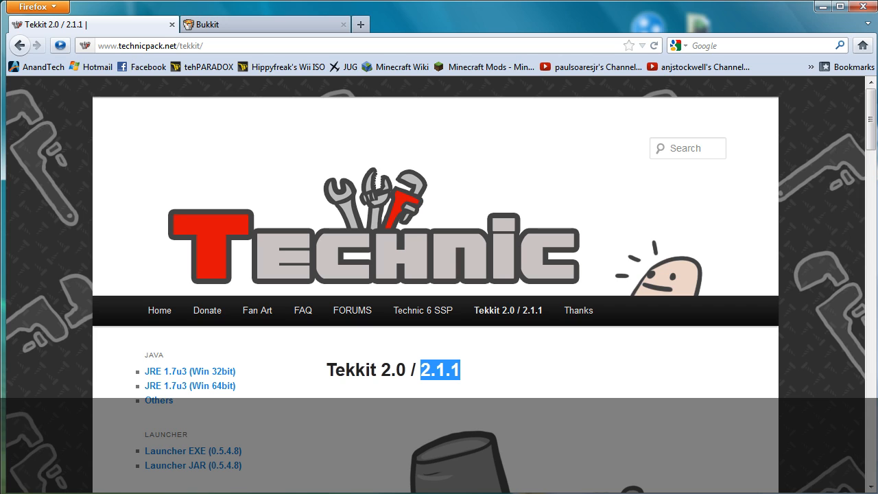
pyautogui.press('super')
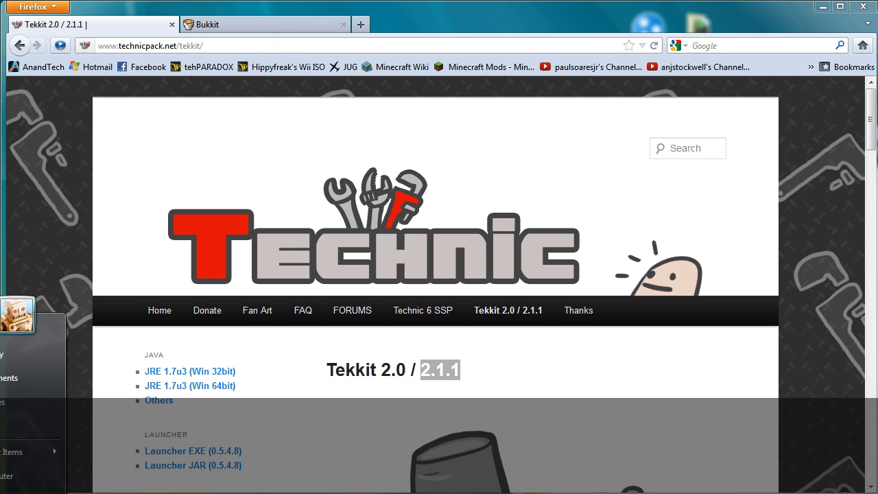
# Step: Run java -version in cmd to confirm Java 1.7.0_03 64-Bit Server VM, then exit
pyautogui.press('Return')
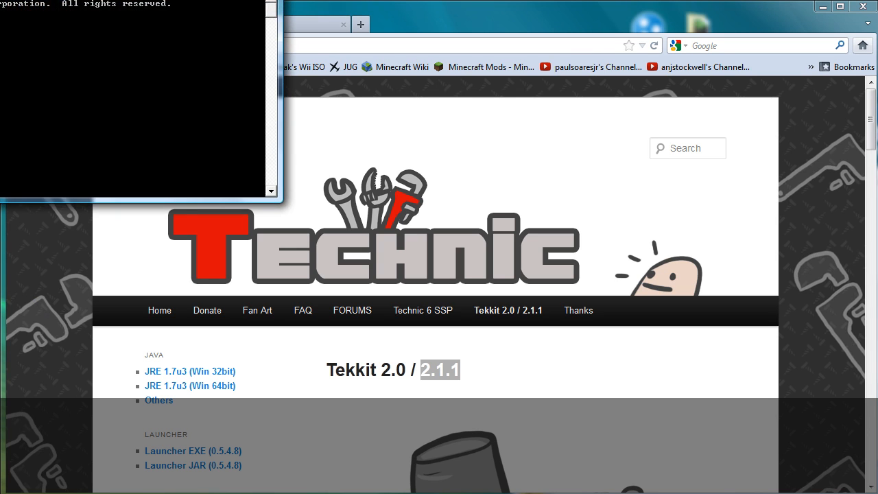
pyautogui.moveTo(49, 0); pyautogui.dragTo(377, 206)
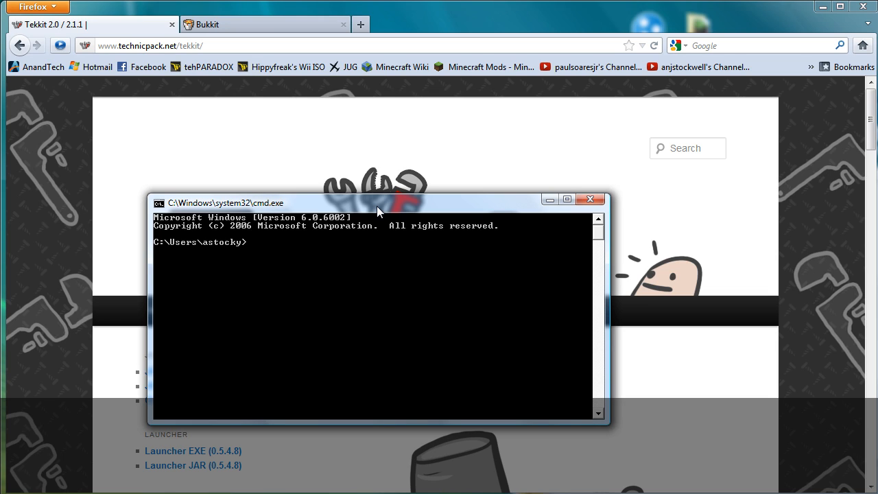
pyautogui.write('java -version')
pyautogui.press('Return')
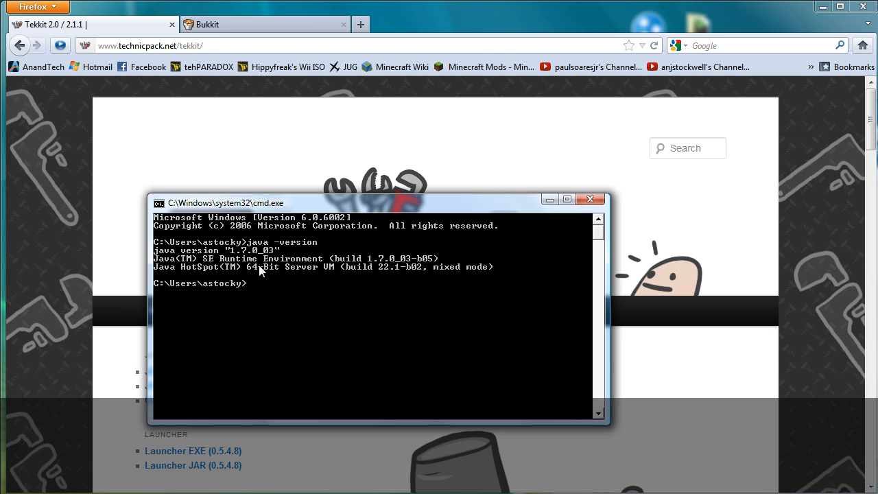
pyautogui.write('ab')
pyautogui.press('Return')
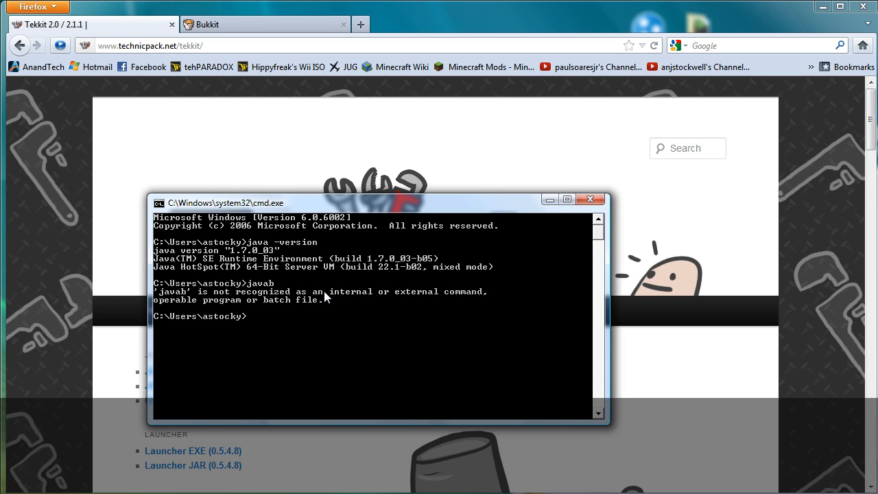
pyautogui.write('java -version')
pyautogui.press('Return')
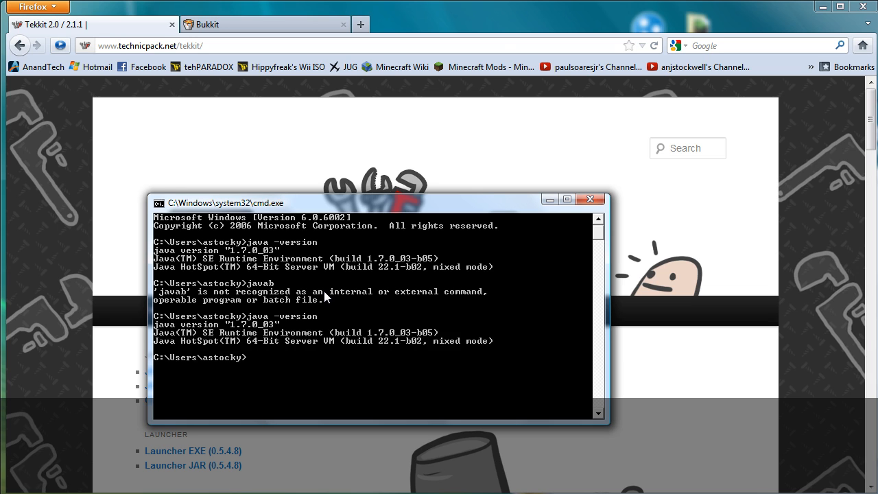
pyautogui.write('exit')
pyautogui.press('Return')
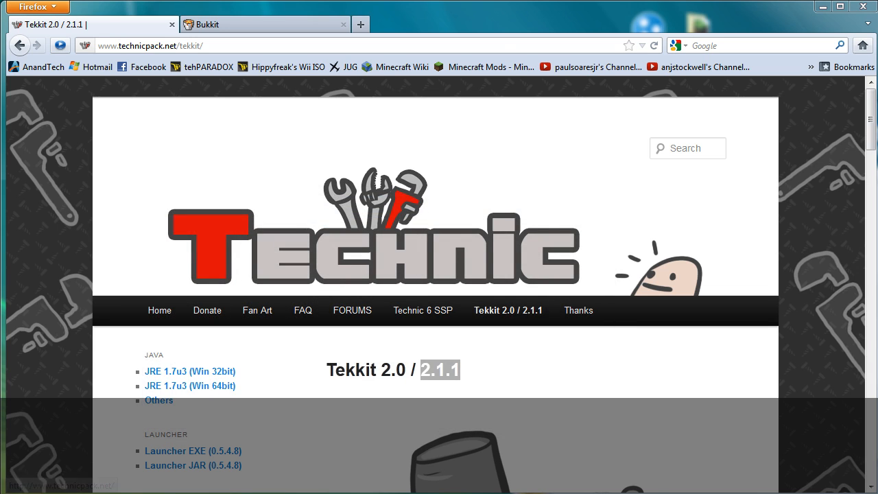
# Step: Open launch.bat from the Tekkit_Server_2.1.1 folder for editing in Notepad
pyautogui.moveTo(774, 116); pyautogui.dragTo(486, 88)
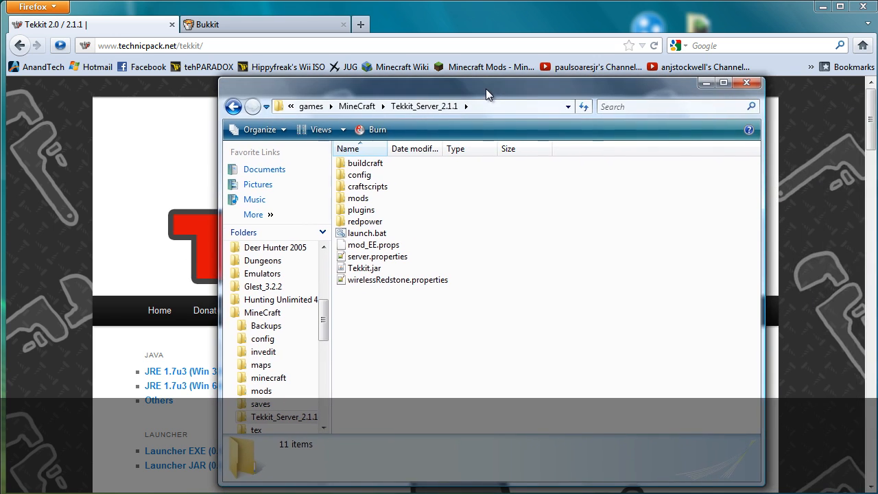
pyautogui.rightClick(391, 237)
pyautogui.click(370, 254)
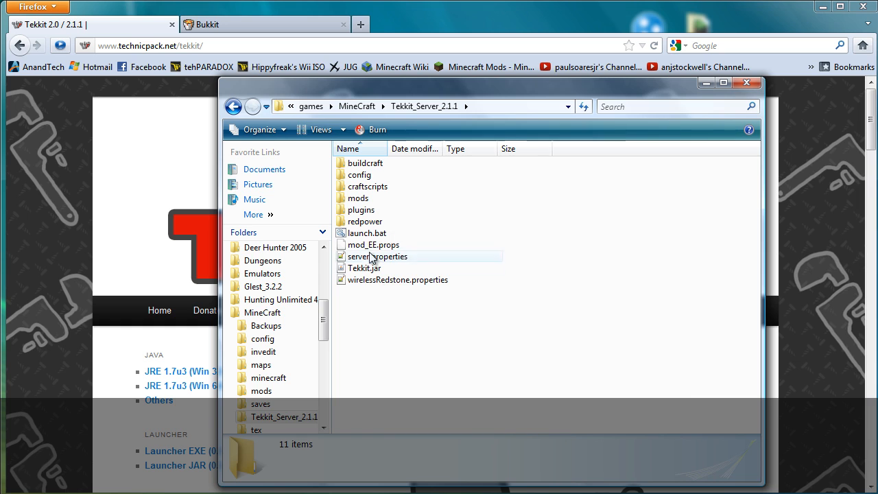
pyautogui.click(370, 235)
pyautogui.rightClick(369, 236)
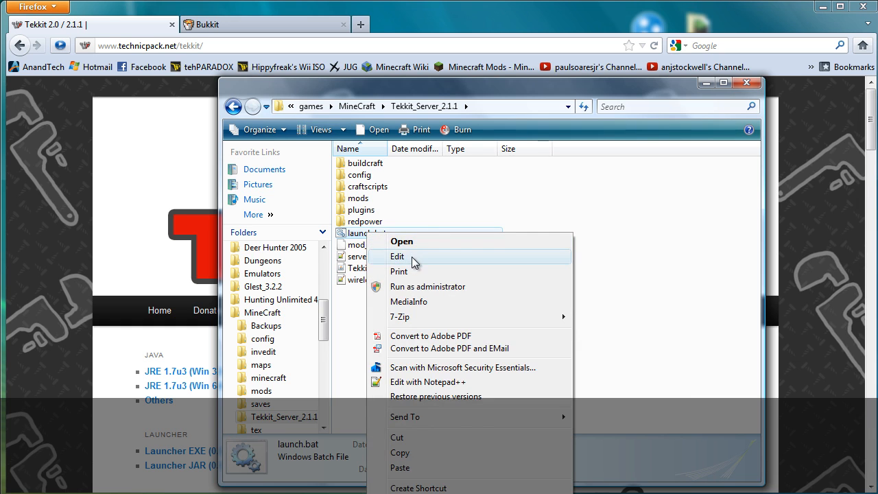
pyautogui.click(415, 256)
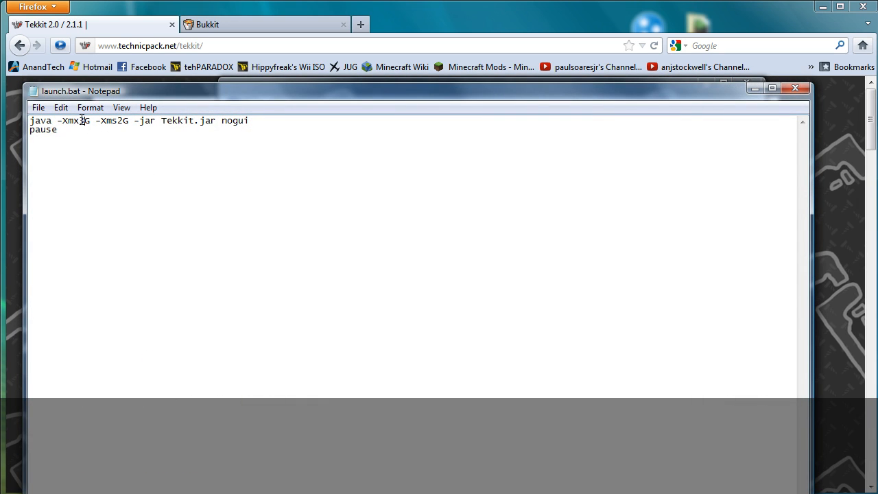
# Step: Change -Xmx3G to -Xmx12G in launch.bat, save, and close Notepad
pyautogui.moveTo(84, 122); pyautogui.dragTo(78, 122)
pyautogui.write('12')
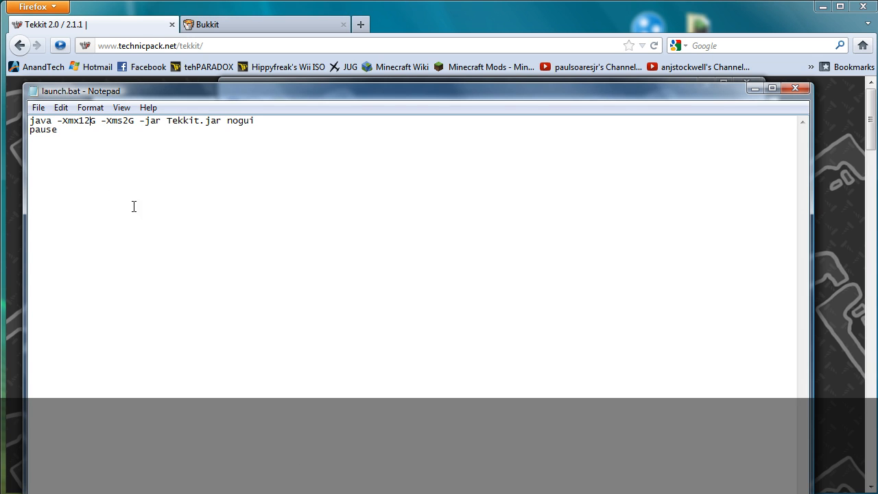
pyautogui.click(20, 107)
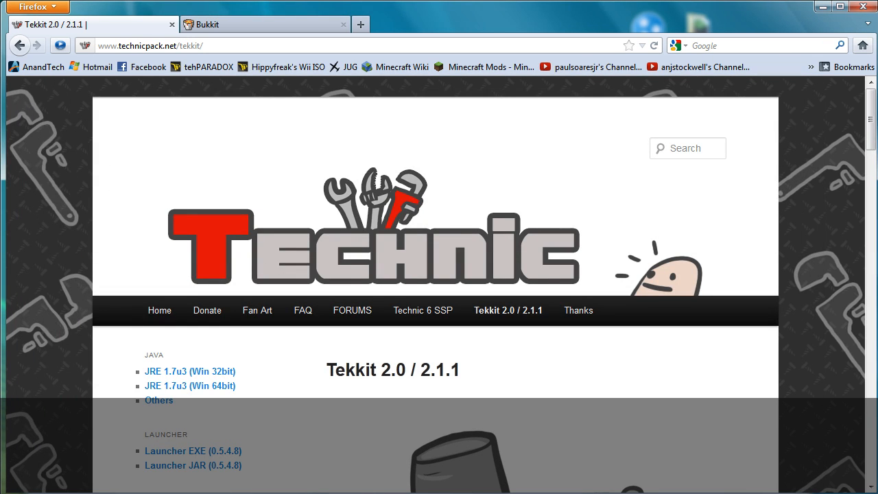
pyautogui.hotkey('alt', 'Tab')
pyautogui.click(38, 107)
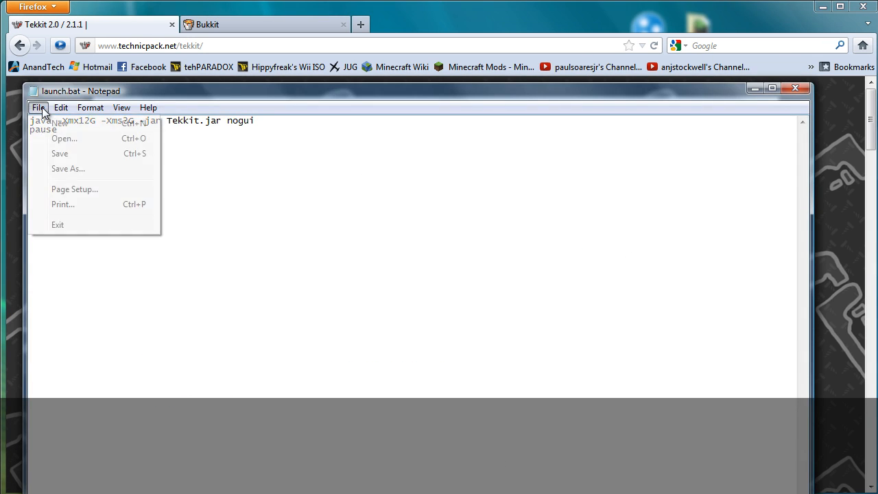
pyautogui.click(60, 153)
pyautogui.click(793, 90)
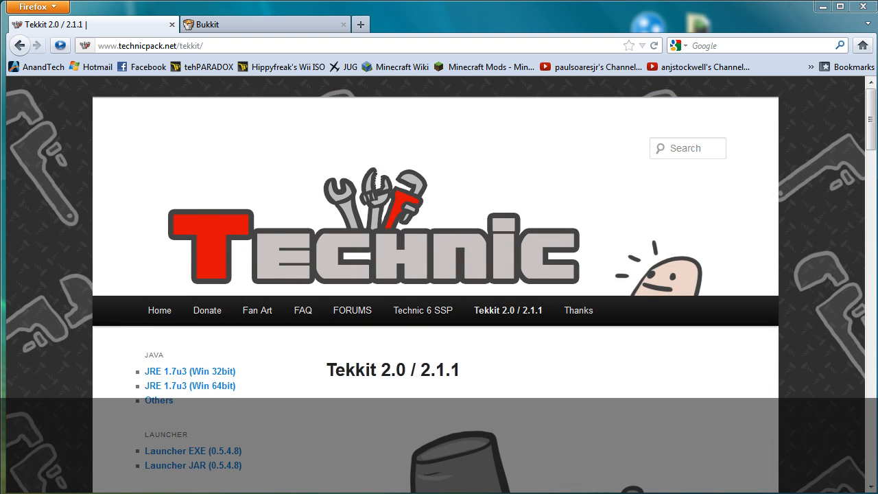
pyautogui.hotkey('alt', 'Tab')
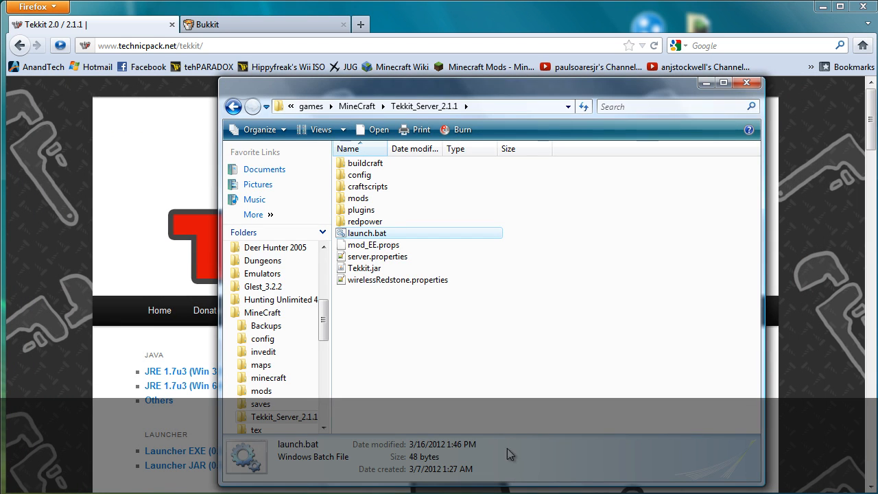
# Step: Run launch.bat to start the Tekkit server on *:25565 and generate spawn areas
pyautogui.doubleClick(381, 235)
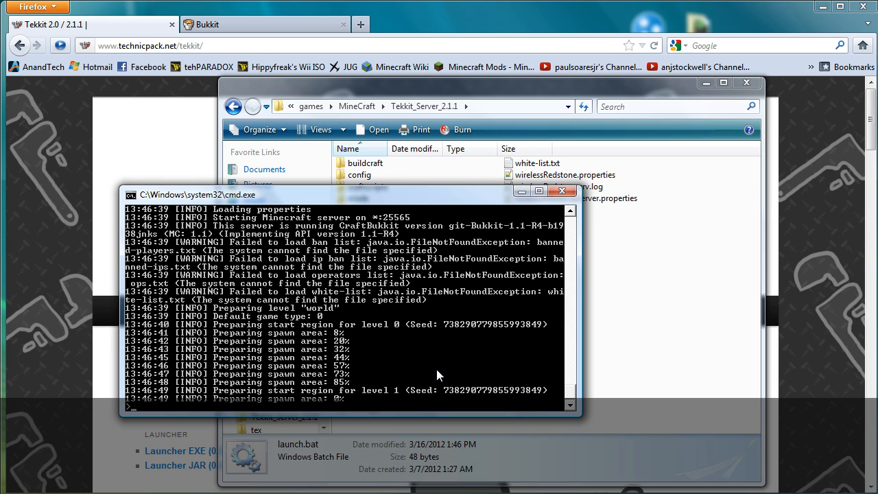
pyautogui.write('sto')
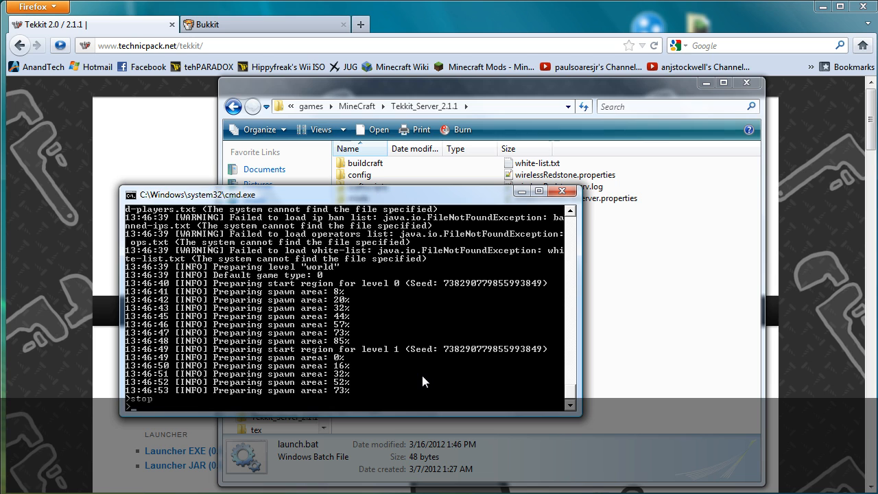
pyautogui.write('p')
# Step: Stop the server, close its console, and delete the Tekkit_Server_2.1.1 folder
pyautogui.press('Return')
pyautogui.click(563, 191)
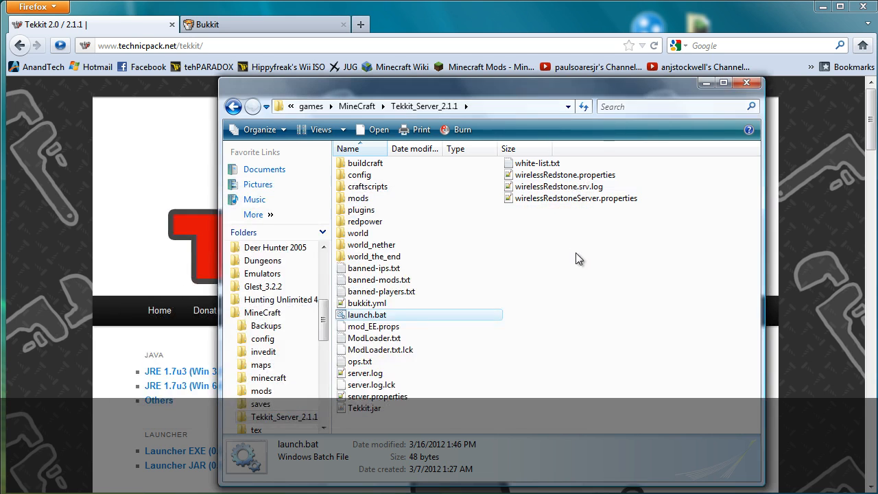
pyautogui.click(356, 106)
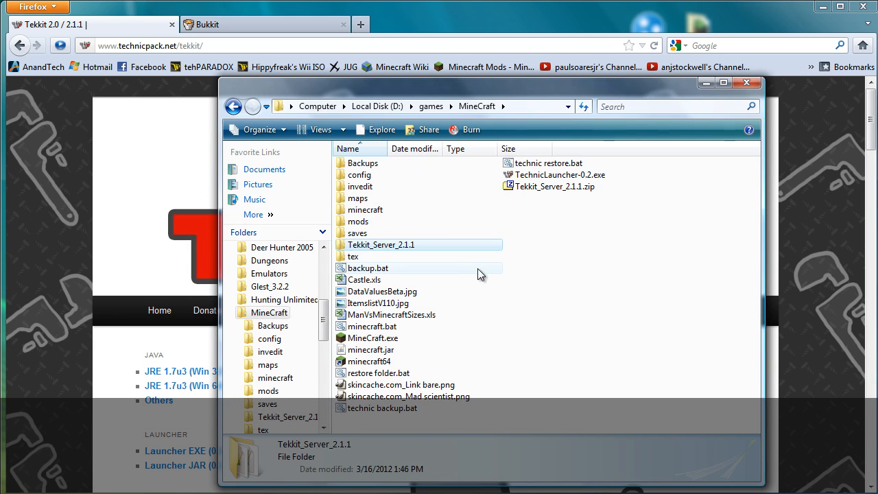
pyautogui.press('Delete')
pyautogui.press('Return')
# Step: Re-extract Tekkit_Server_2.1.1.zip with 7-Zip Extract Here and open the fresh folder
pyautogui.rightClick(538, 174)
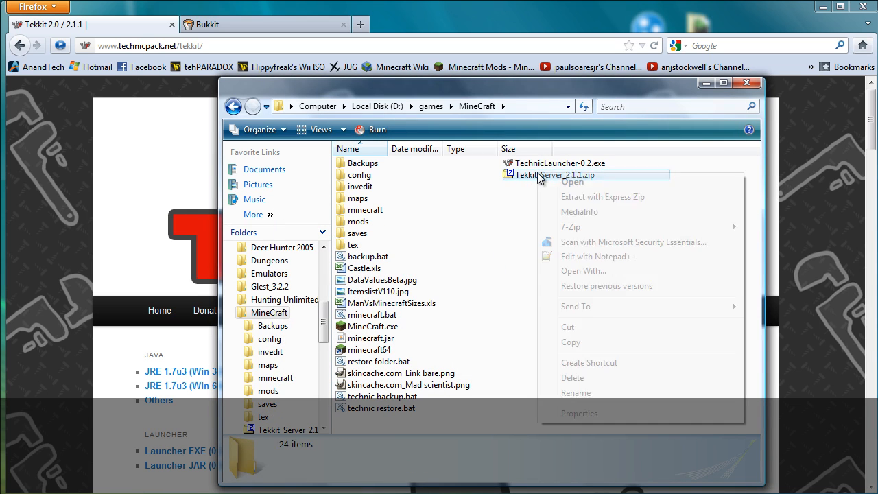
pyautogui.moveTo(586, 228)
pyautogui.click(785, 257)
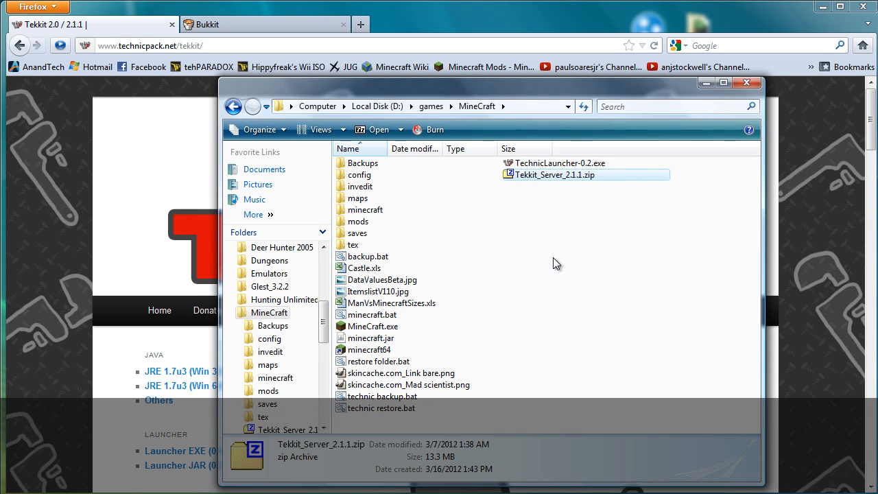
pyautogui.doubleClick(410, 245)
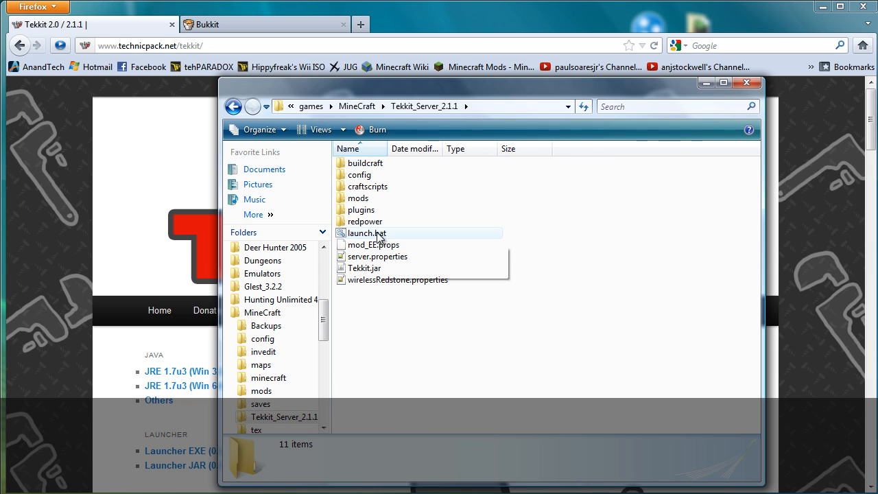
# Step: Edit launch.bat to -Xmx13G and -Xms12G, save it, and close Notepad
pyautogui.rightClick(379, 233)
pyautogui.click(408, 257)
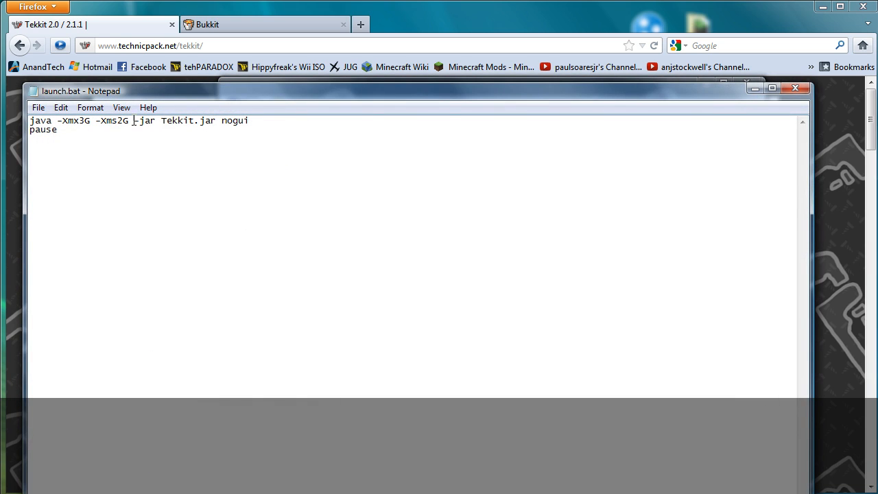
pyautogui.click(118, 121)
pyautogui.write('1')
pyautogui.click(80, 121)
pyautogui.write('1')
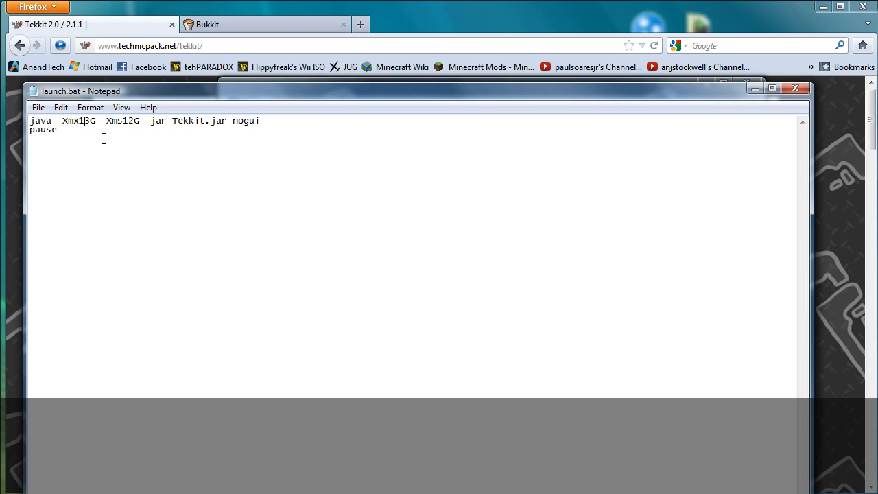
pyautogui.hotkey('alt', 'space')
pyautogui.click(124, 203)
pyautogui.hotkey('alt', 'f')
pyautogui.press('x')
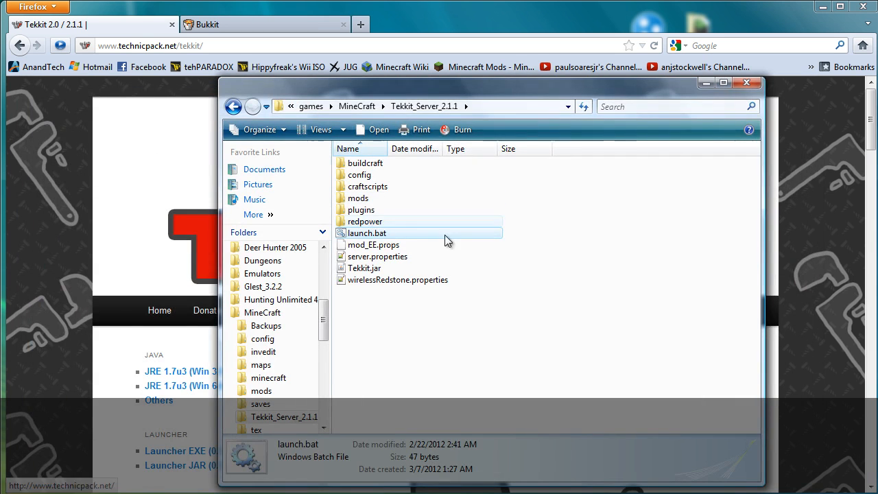
pyautogui.click(333, 250)
# Step: Test-launch launch.bat, see the heap reservation error, and close the console
pyautogui.doubleClick(364, 234)
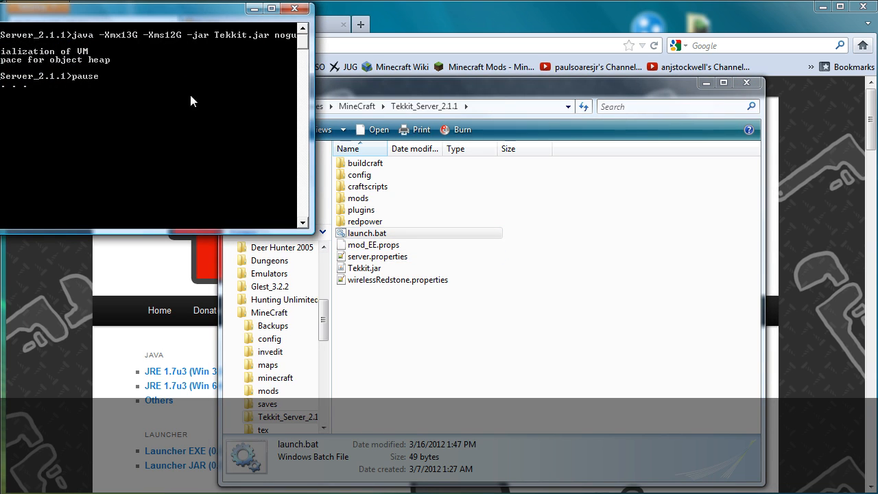
pyautogui.moveTo(161, 13); pyautogui.dragTo(463, 172)
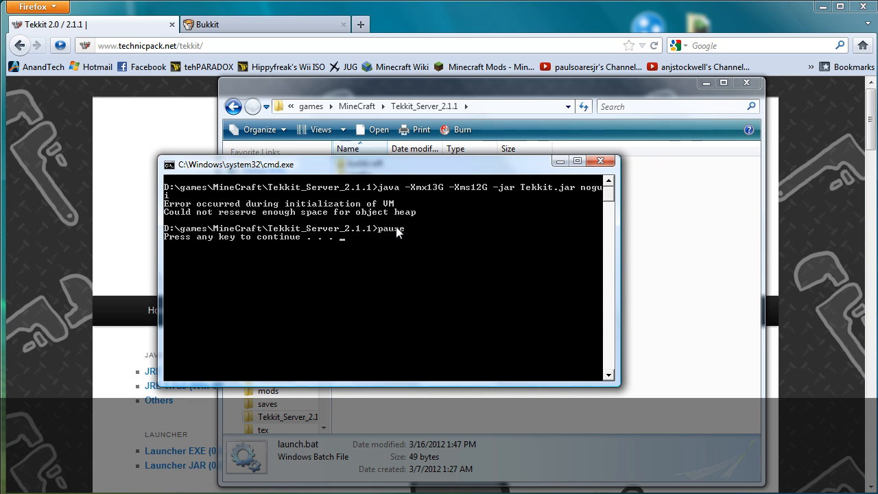
pyautogui.press('Return')
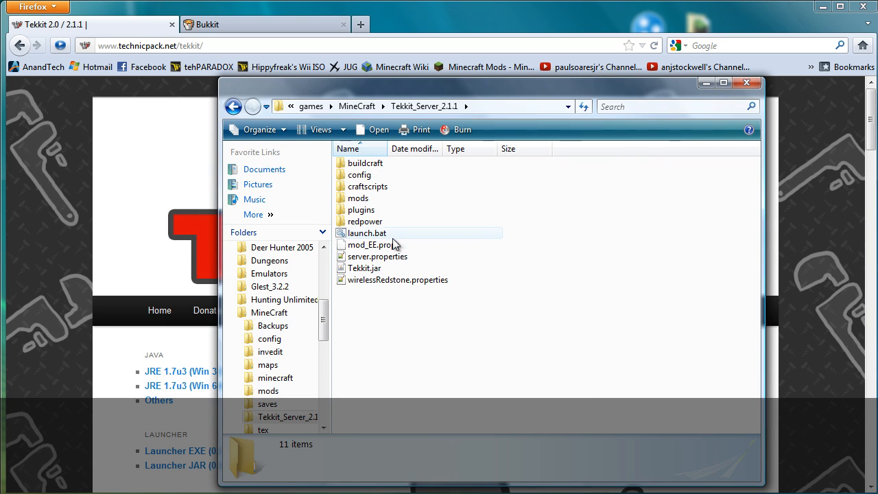
# Step: Edit launch.bat, deleting the extra 1s to restore -Xmx3G and -Xms2G
pyautogui.rightClick(381, 233)
pyautogui.click(412, 258)
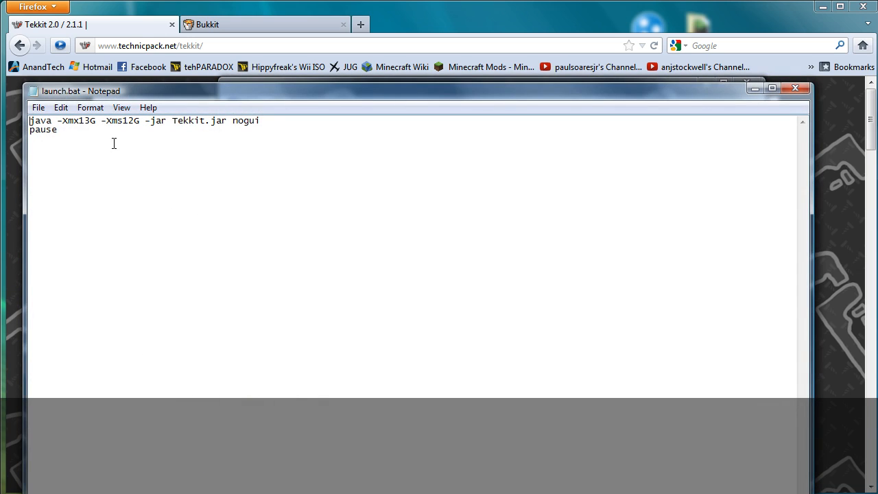
pyautogui.click(79, 121)
pyautogui.press('Delete')
pyautogui.press('Right')
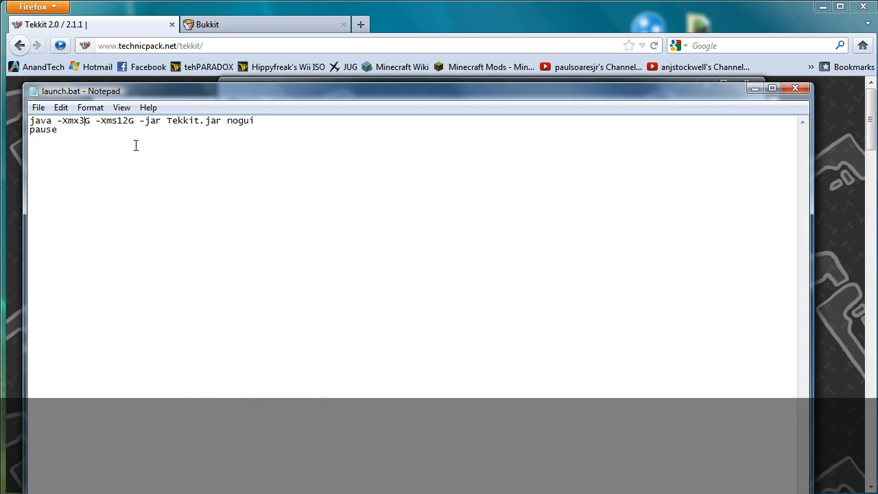
pyautogui.press('Delete')
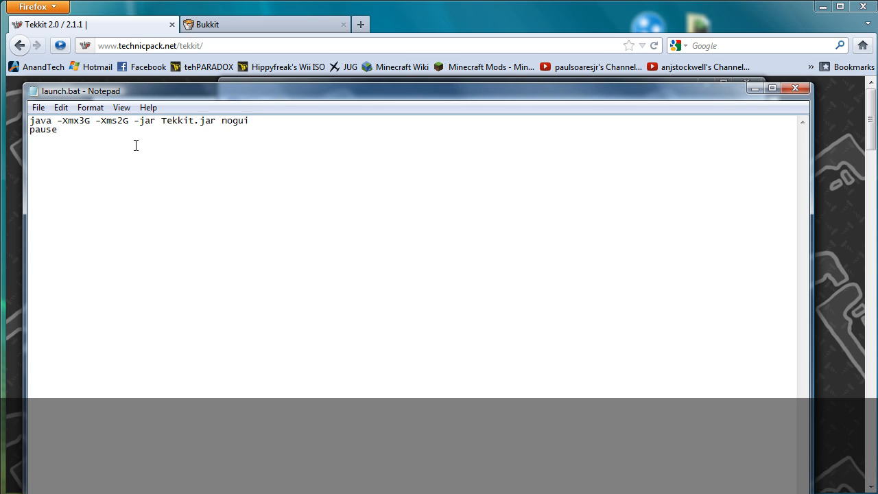
# Step: Try -Xms1G and -Xmx1.5G as the memory values in launch.bat
pyautogui.press('BackSpace')
pyautogui.write('1')
pyautogui.press('BackSpace')
pyautogui.write('1.5')
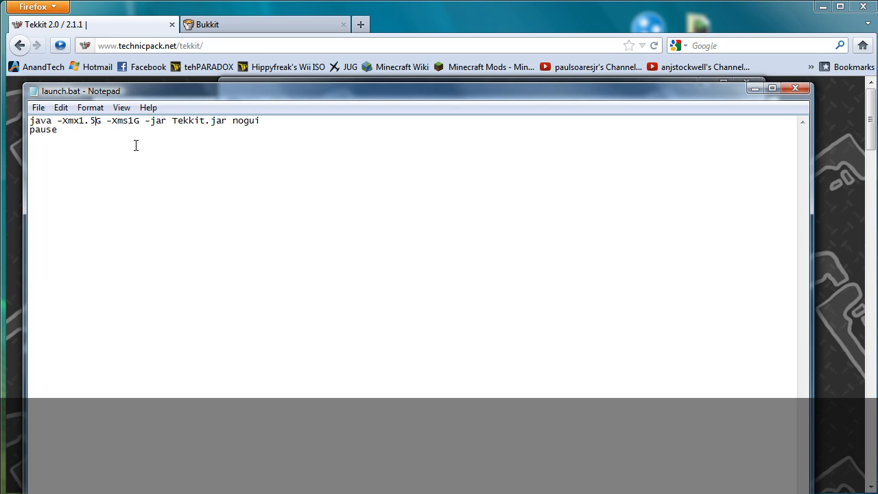
# Step: Restore the memory values to -Xmx3G and -Xms2G
pyautogui.press('Delete')
pyautogui.press('Delete')
pyautogui.press('Delete')
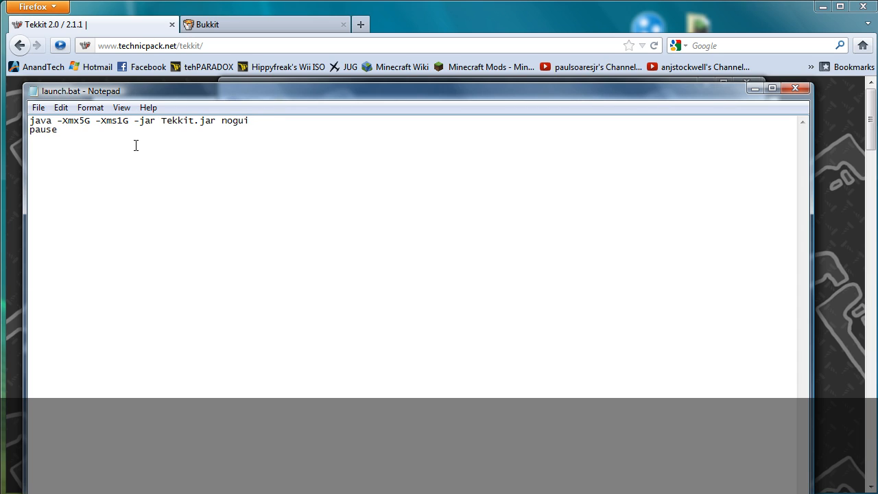
pyautogui.write('3')
pyautogui.press('Delete')
pyautogui.write('2')
# Step: Save launch.bat and exit Notepad
pyautogui.hotkey('alt', 'f')
pyautogui.press('s')
pyautogui.hotkey('alt', 'f')
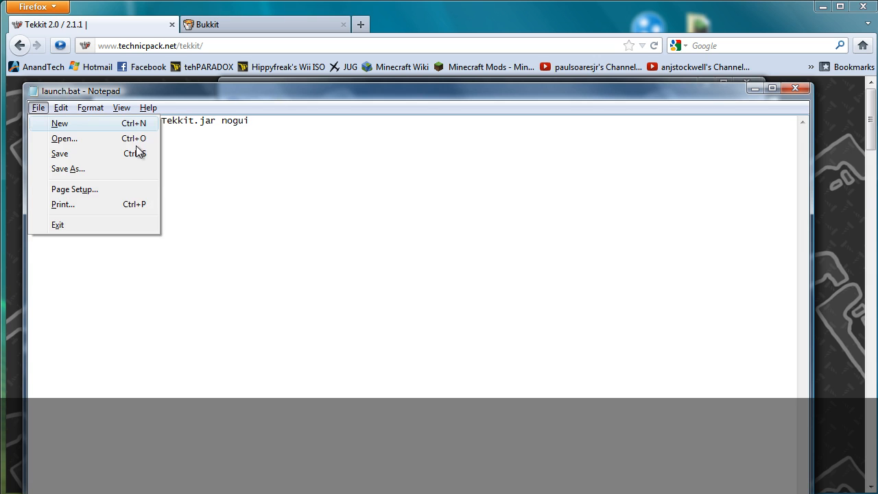
pyautogui.press('x')
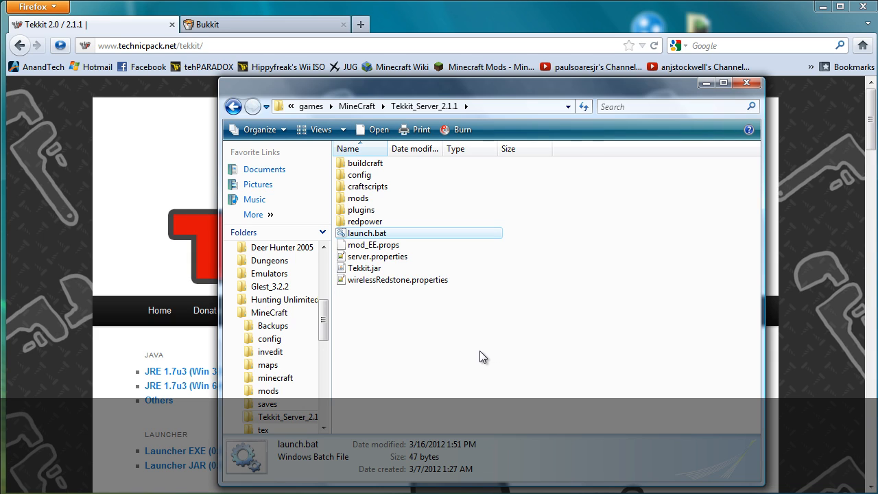
# Step: Open launch.bat in Notepad to check it, then close it unchanged
pyautogui.click(372, 344)
pyautogui.rightClick(368, 233)
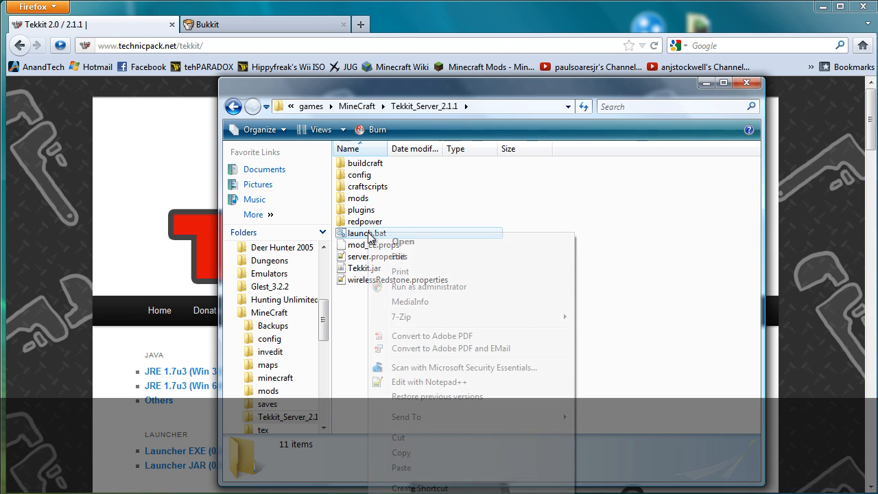
pyautogui.click(397, 257)
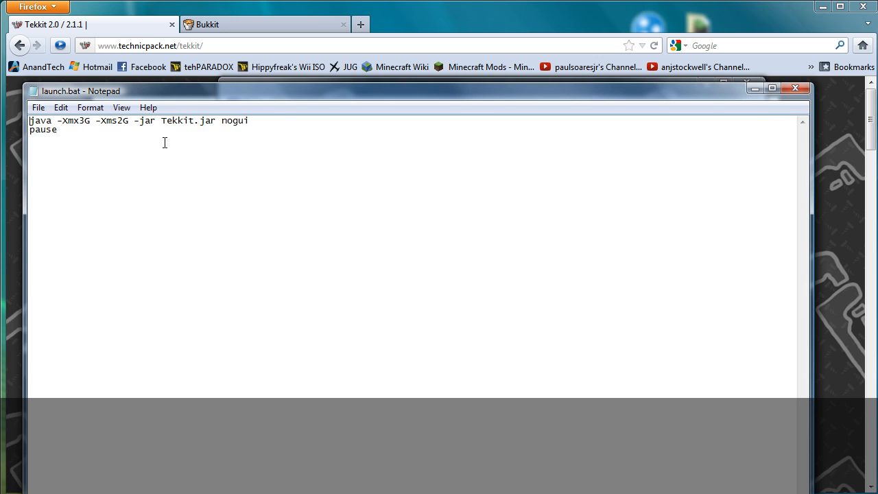
pyautogui.click(795, 88)
# Step: Run launch.bat to start the Tekkit server and centre its console window
pyautogui.click(490, 313)
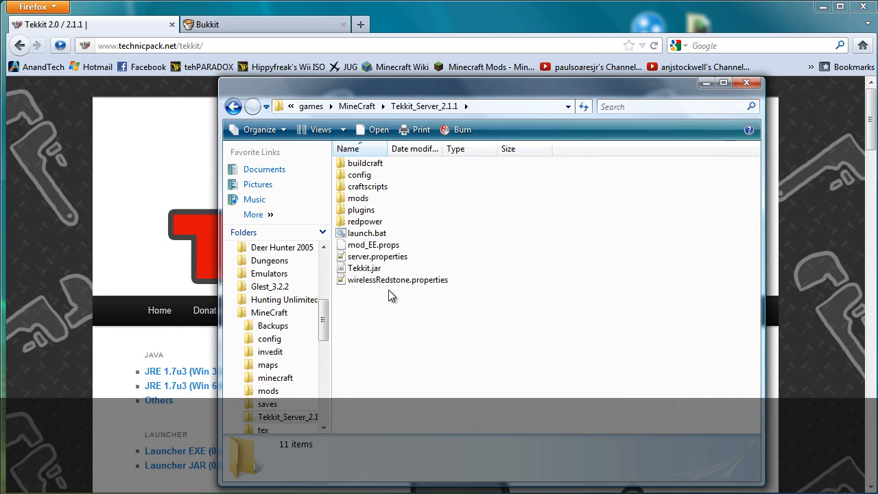
pyautogui.doubleClick(370, 234)
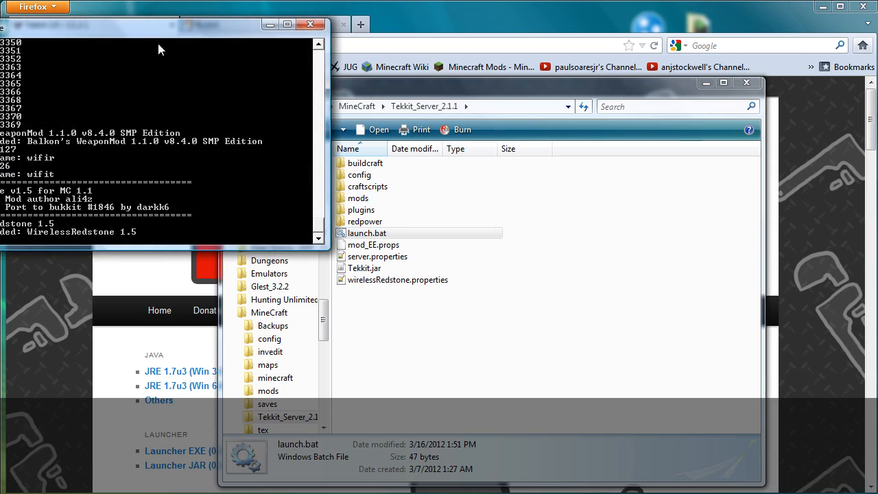
pyautogui.moveTo(158, 28); pyautogui.dragTo(373, 138)
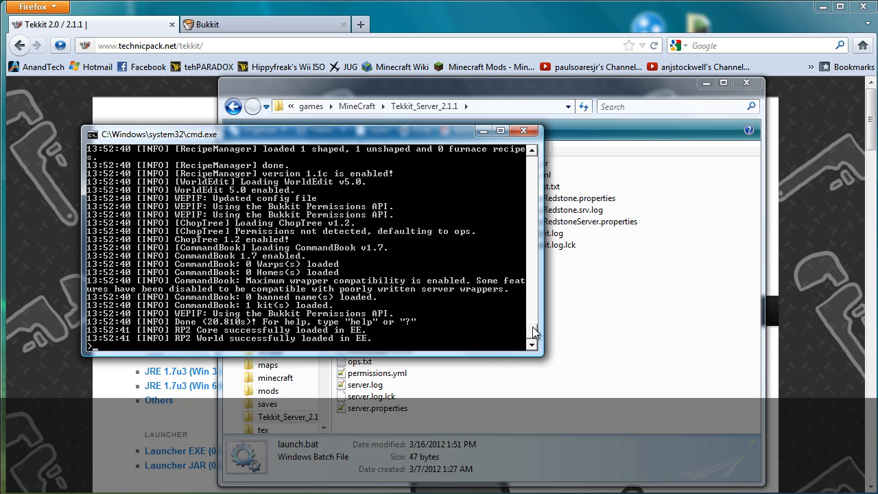
pyautogui.moveTo(533, 336); pyautogui.dragTo(528, 291)
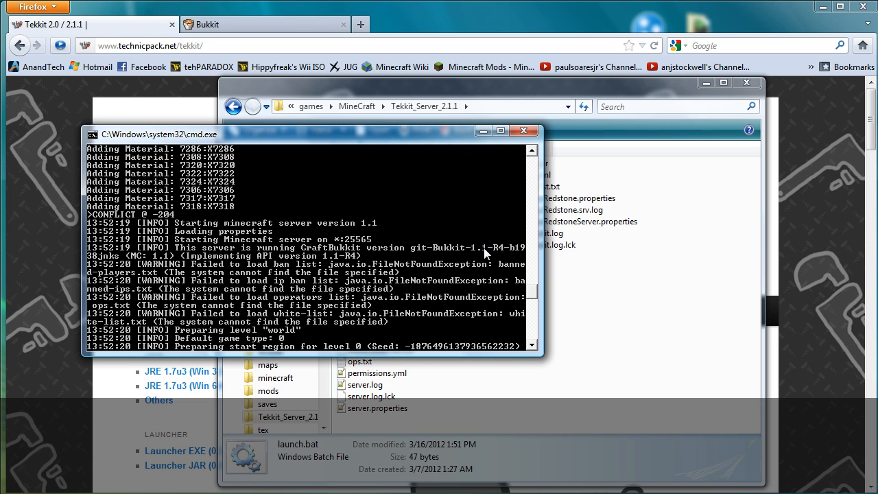
# Step: Check the Tekkit 2.1.1 page in Firefox while the server loads, then return to the console
pyautogui.click(260, 23)
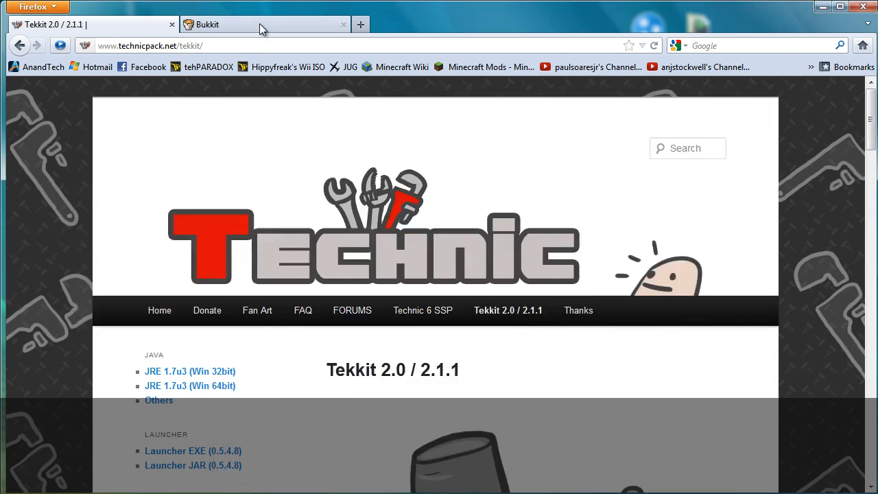
pyautogui.click(115, 26)
pyautogui.click(384, 491)
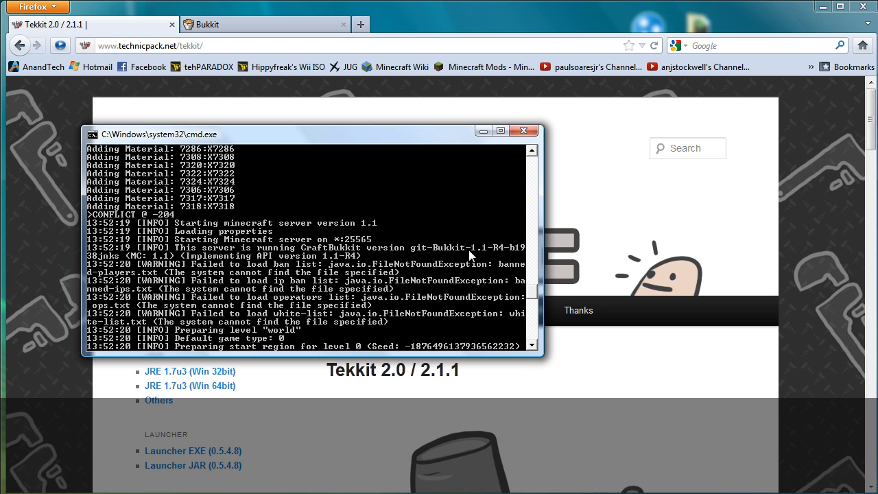
pyautogui.moveTo(533, 274); pyautogui.dragTo(533, 338)
# Step: Enter 'stop' to shut down the server and close its console
pyautogui.write('s')
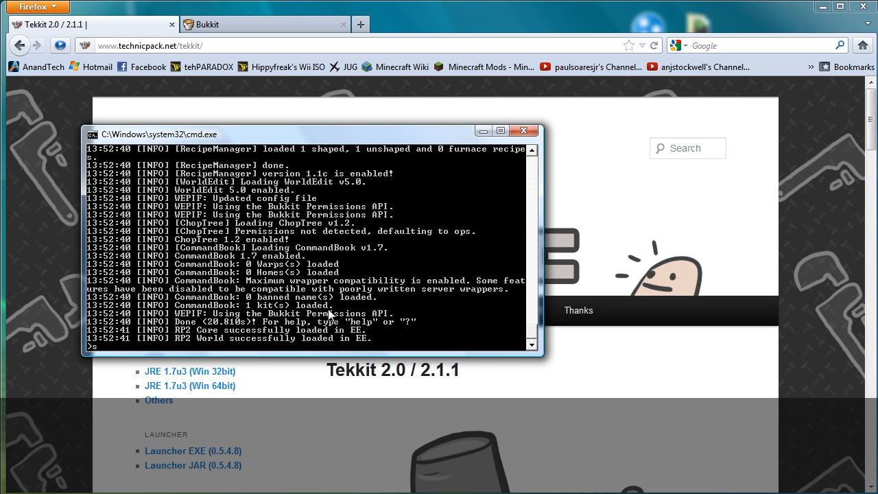
pyautogui.write('top')
pyautogui.press('Return')
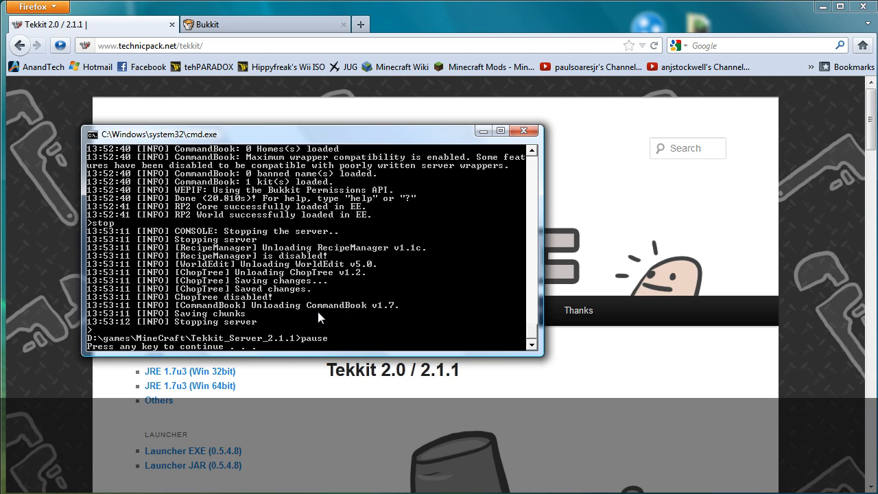
pyautogui.press('Return')
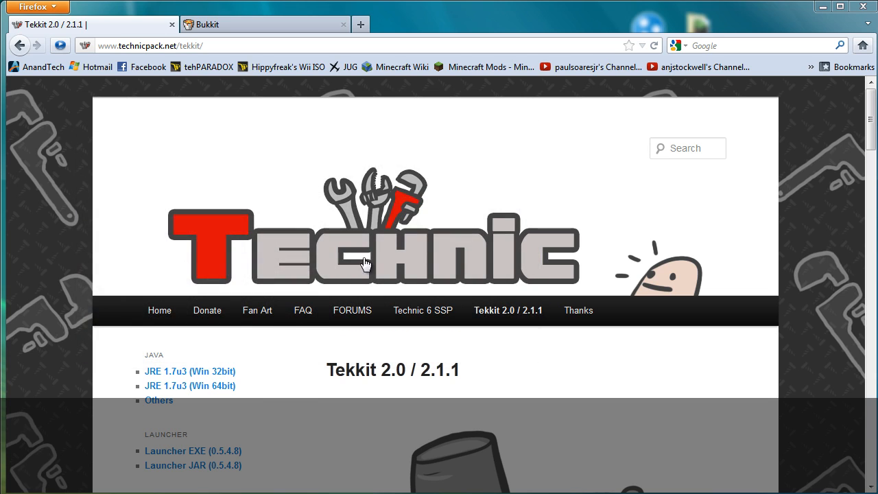
# Step: Delete the world, world_nether and world_the_end folders, then check the empty white-list.txt
pyautogui.click(823, 8)
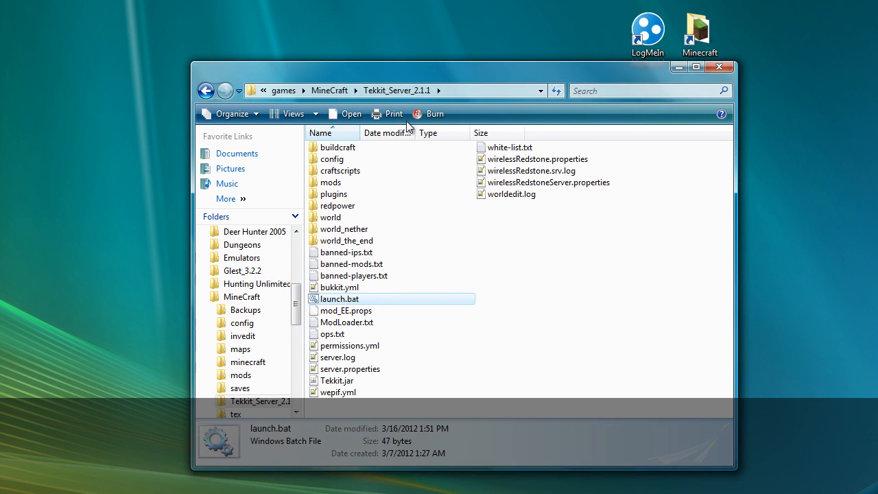
pyautogui.doubleClick(343, 219)
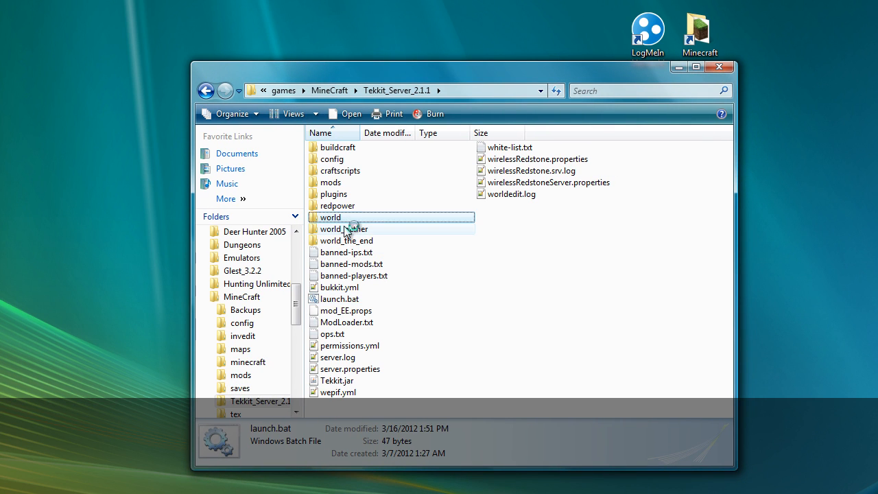
pyautogui.keyDown('shift'); pyautogui.click(347, 240); pyautogui.keyUp('shift')
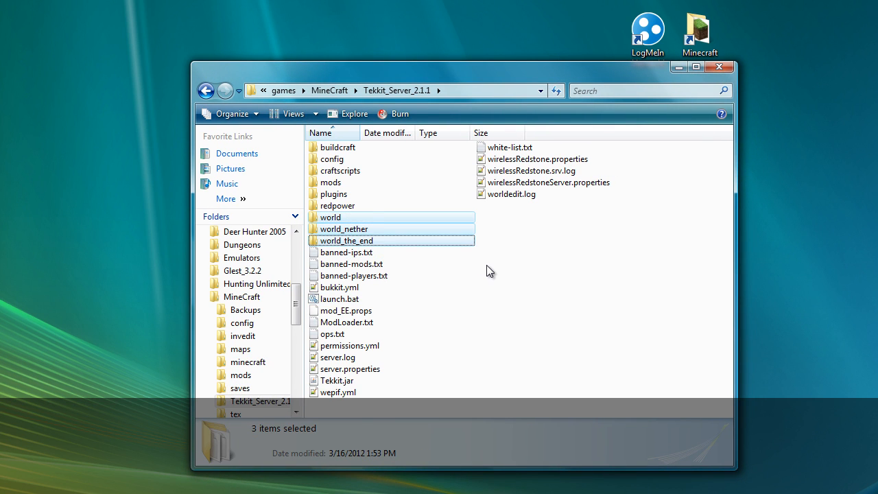
pyautogui.press('Delete')
pyautogui.press('Return')
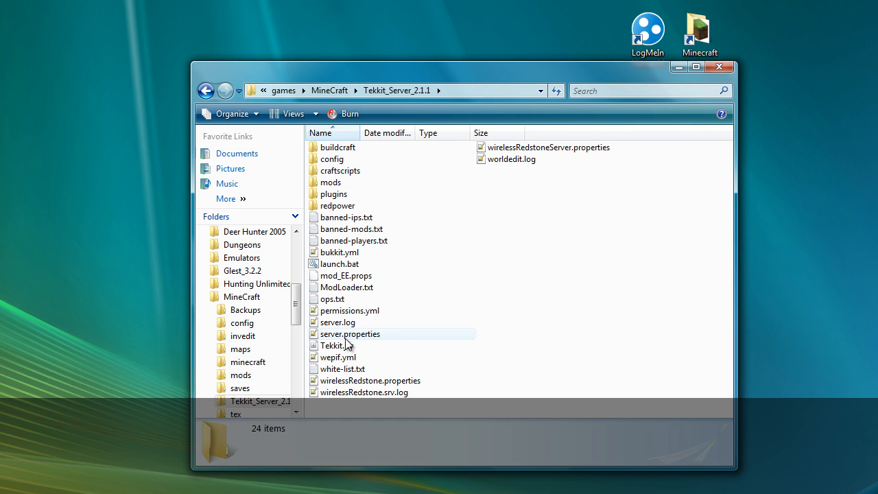
pyautogui.doubleClick(347, 369)
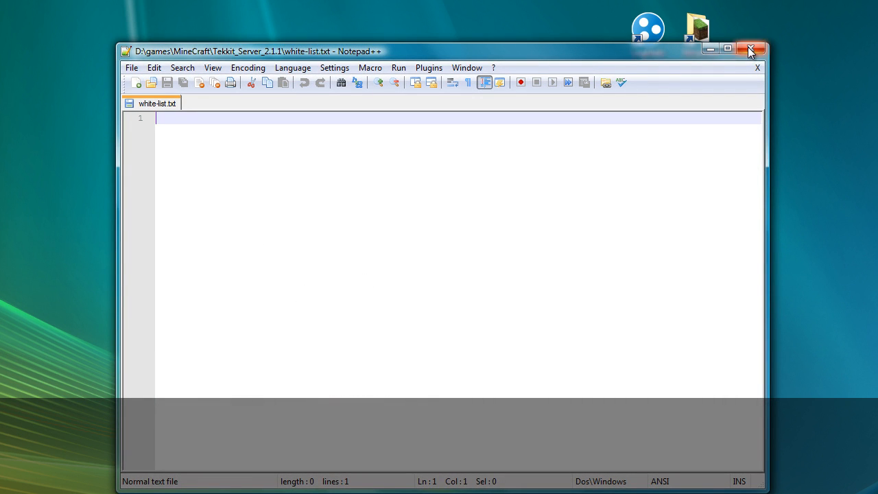
pyautogui.click(751, 50)
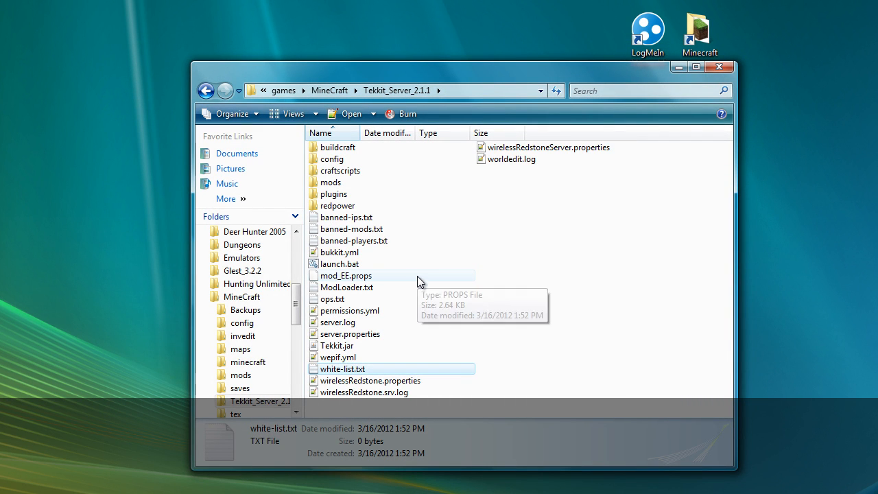
# Step: Open server.properties with Notepad++ and look over its settings
pyautogui.rightClick(345, 337)
pyautogui.click(506, 285)
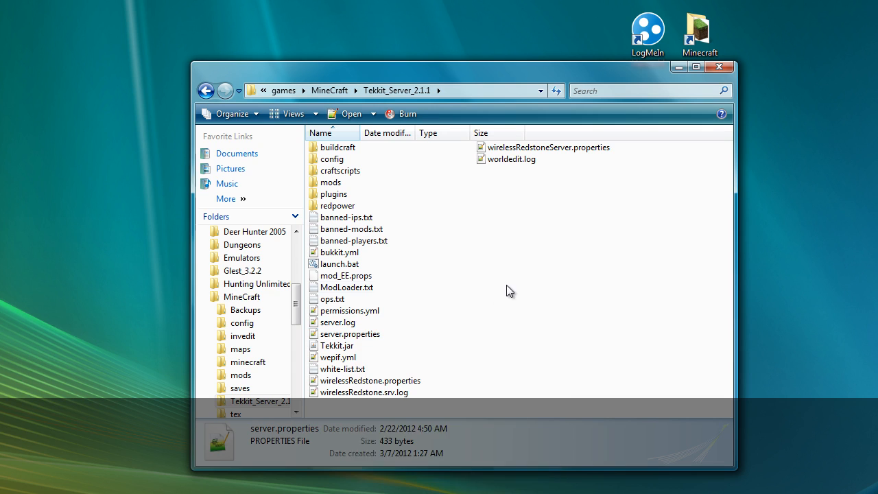
pyautogui.rightClick(365, 335)
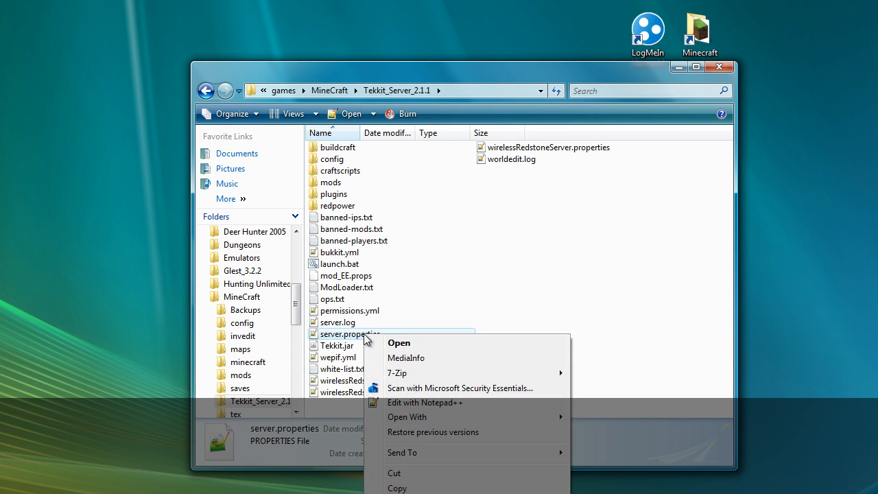
pyautogui.moveTo(433, 418)
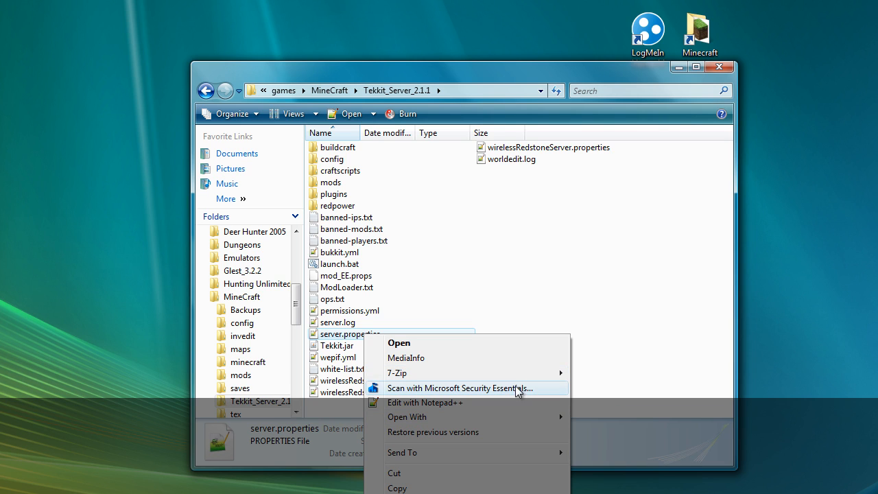
pyautogui.click(464, 405)
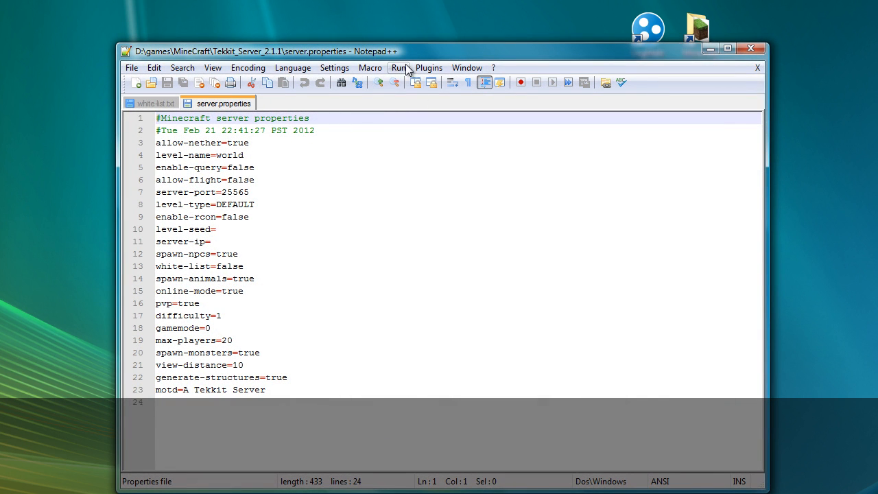
pyautogui.moveTo(412, 53); pyautogui.dragTo(395, 48)
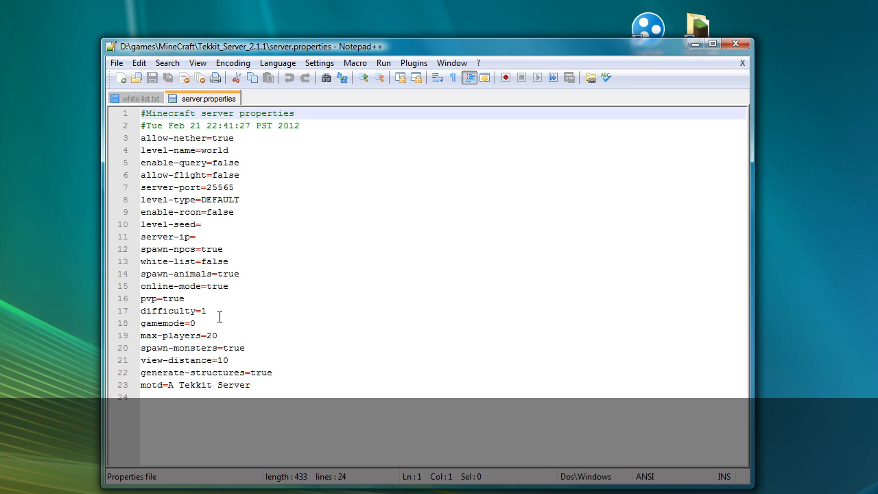
pyautogui.click(243, 384)
pyautogui.moveTo(251, 384); pyautogui.dragTo(179, 383)
pyautogui.doubleClick(221, 137)
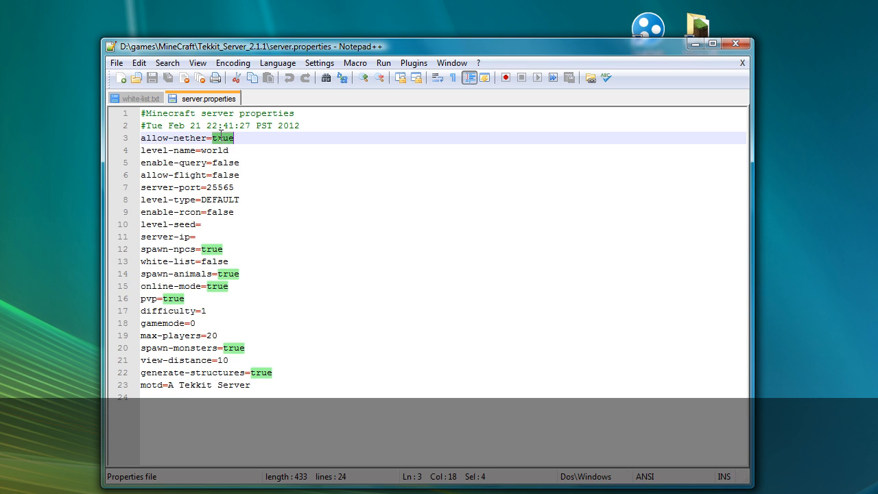
pyautogui.click(236, 137)
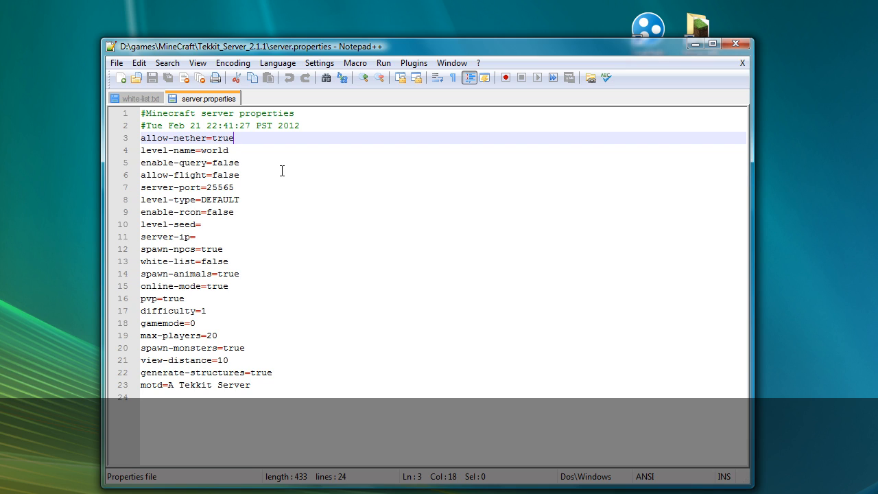
# Step: Change level-name from world to test
pyautogui.press('Down')
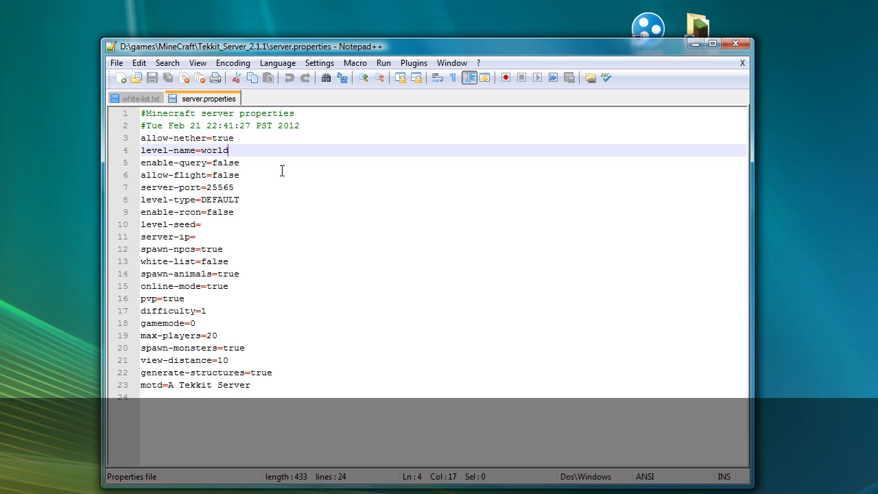
pyautogui.press('BackSpace')
pyautogui.press('BackSpace')
pyautogui.press('BackSpace')
pyautogui.press('BackSpace')
pyautogui.press('BackSpace')
pyautogui.write('test')
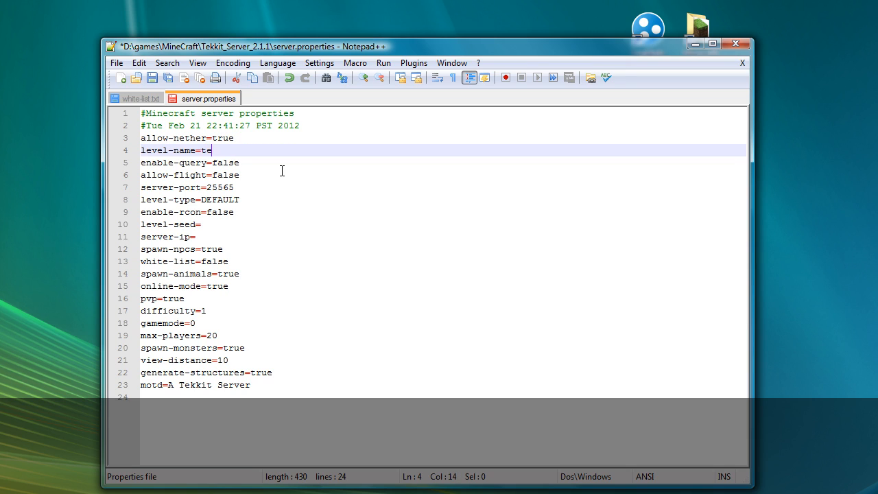
pyautogui.hotkey('shift', 'Left')
pyautogui.hotkey('shift', 'Left')
pyautogui.hotkey('shift', 'Left')
pyautogui.hotkey('shift', 'Left')
pyautogui.press('Left')
pyautogui.press('Right')
pyautogui.press('Right')
# Step: Change allow-flight from false to true
pyautogui.press('Down')
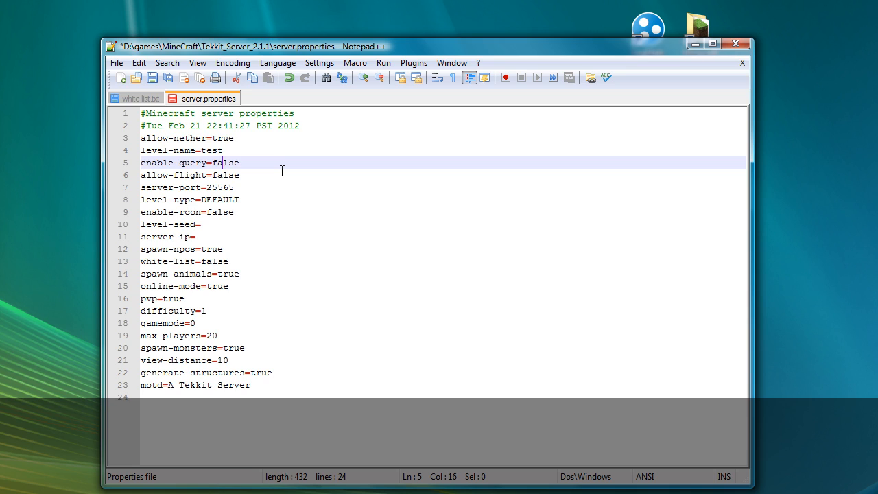
pyautogui.press('Down')
pyautogui.press('Up')
pyautogui.press('Down')
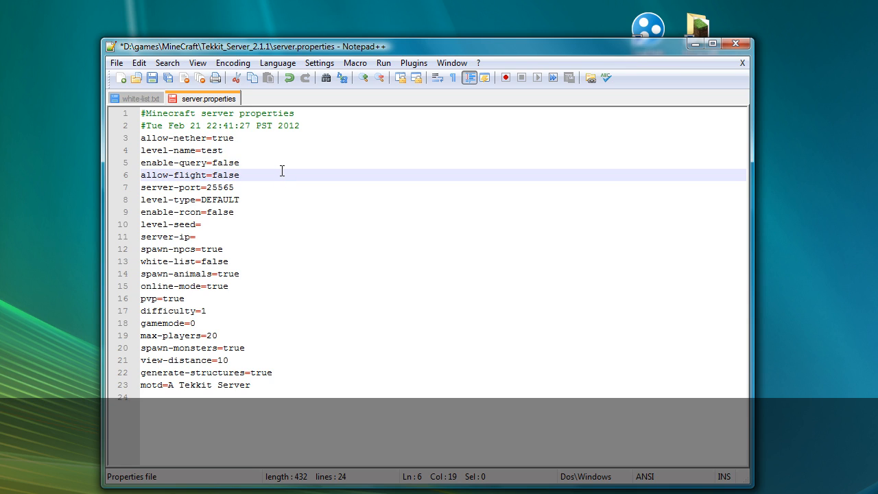
pyautogui.press('BackSpace')
pyautogui.press('BackSpace')
pyautogui.press('BackSpace')
pyautogui.press('BackSpace')
pyautogui.write('true')
pyautogui.press('Down')
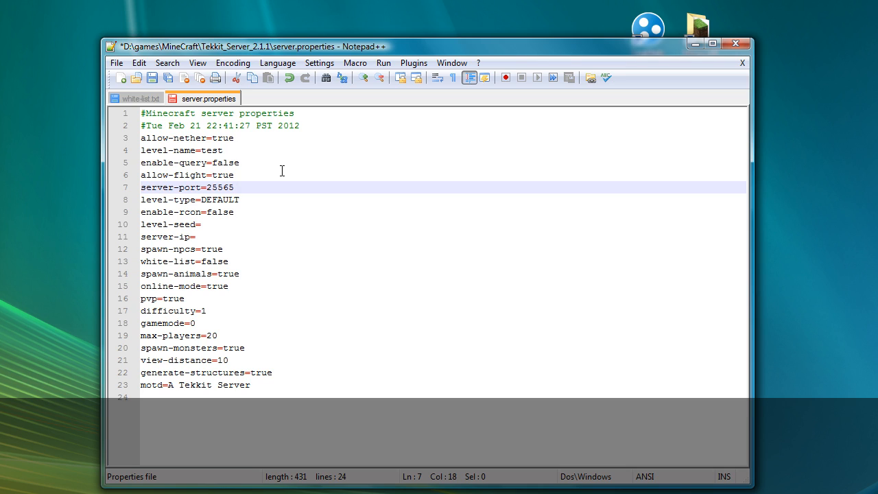
# Step: Move down past level-type, server-ip and online-mode, changing pvp=true to pvp=false
pyautogui.press('Down')
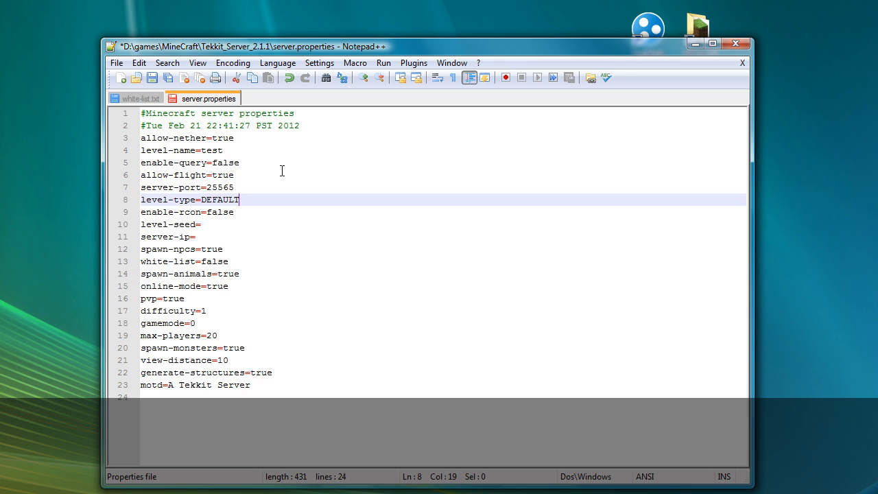
pyautogui.press('Down')
pyautogui.press('Down')
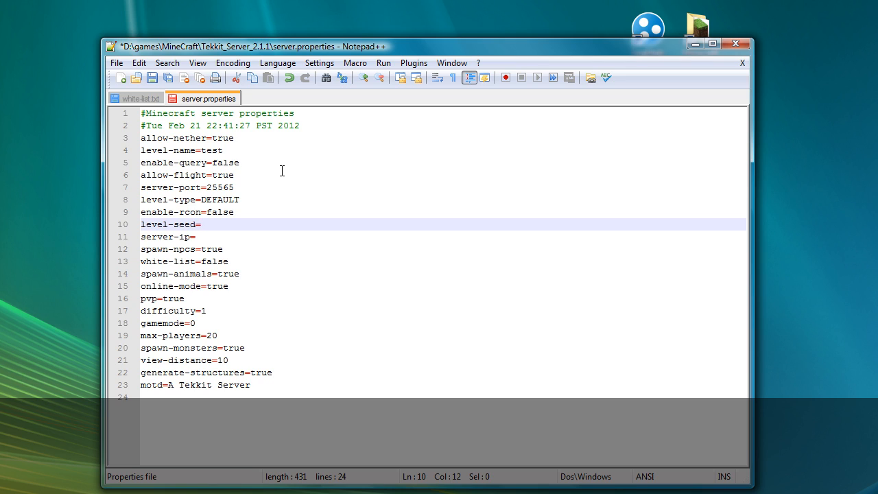
pyautogui.press('Down')
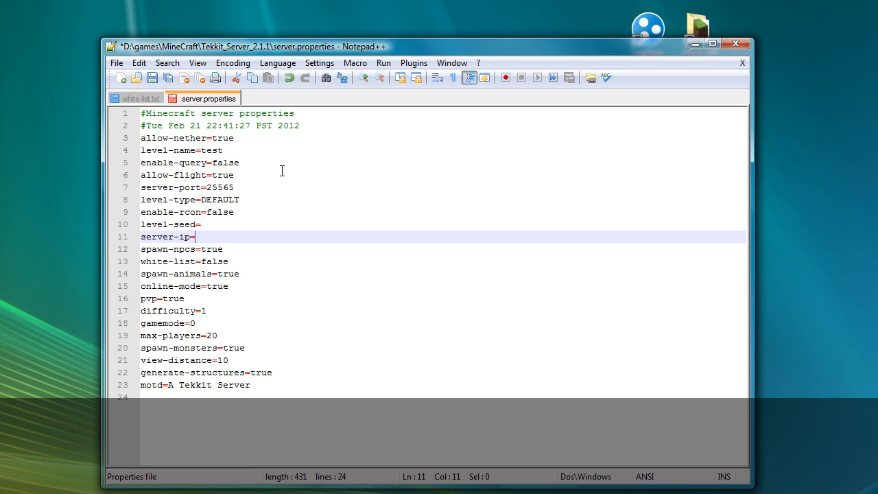
pyautogui.press('Down')
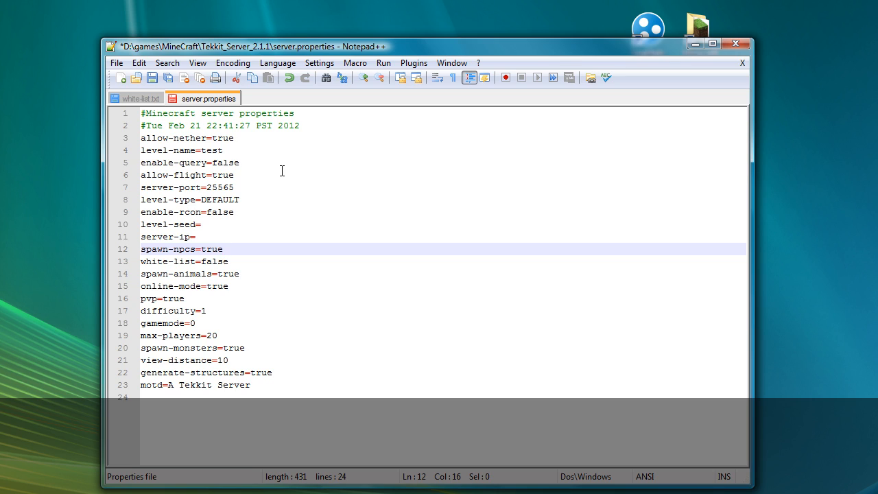
pyautogui.press('Down')
pyautogui.press('End')
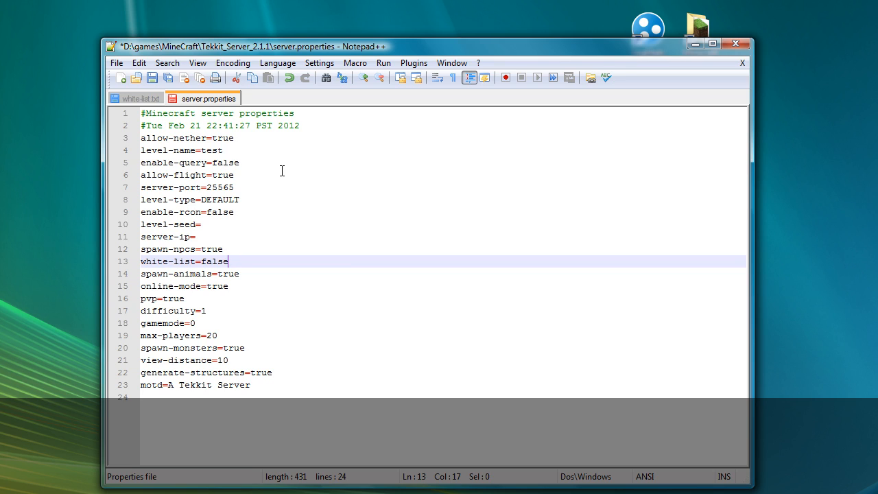
pyautogui.press('Down')
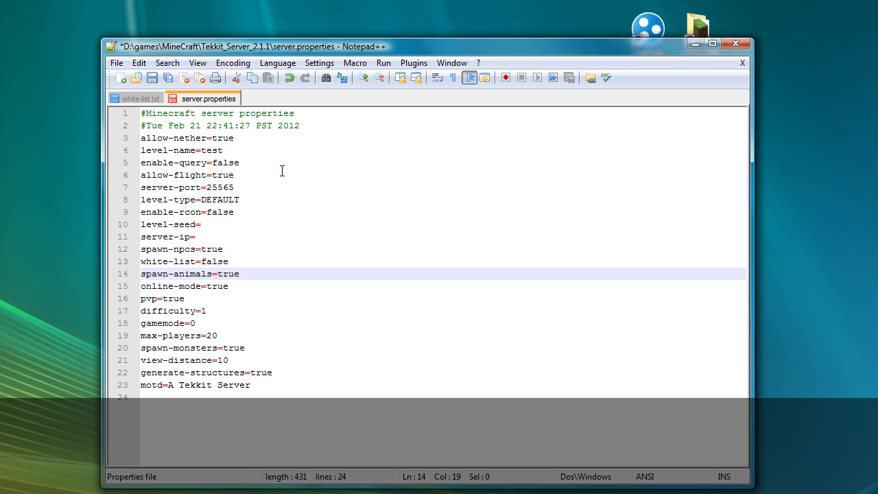
pyautogui.press('Down')
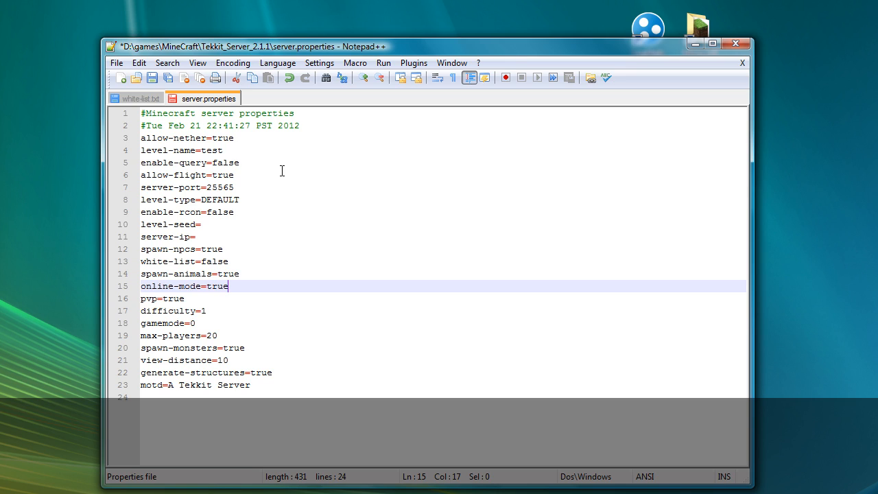
pyautogui.press('Down')
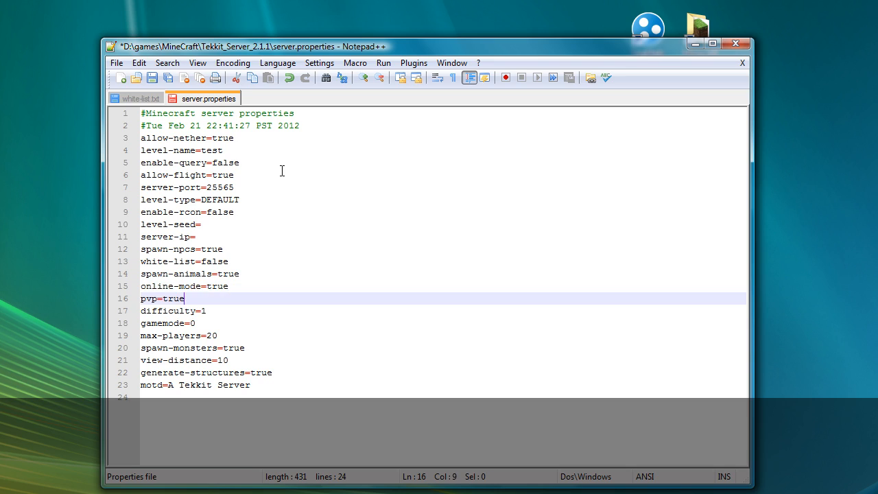
pyautogui.press('BackSpace')
pyautogui.press('BackSpace')
pyautogui.press('BackSpace')
pyautogui.press('BackSpace')
pyautogui.write('false')
pyautogui.press('Down')
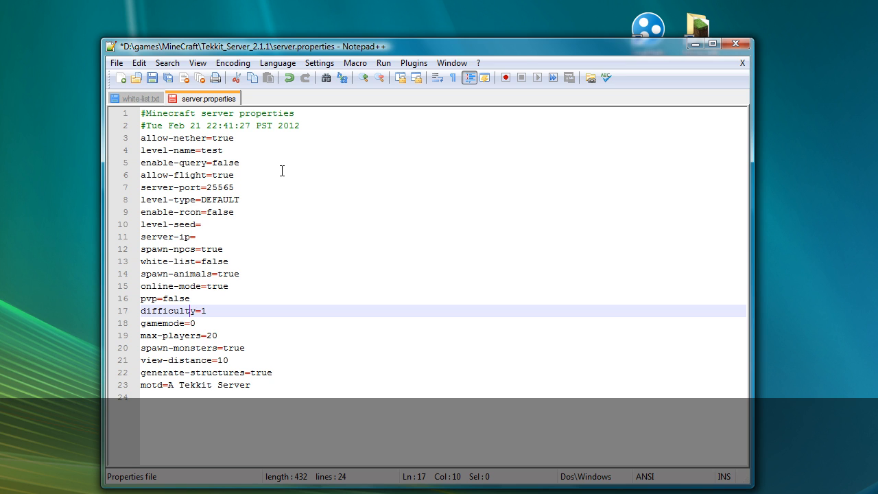
pyautogui.click(385, 493)
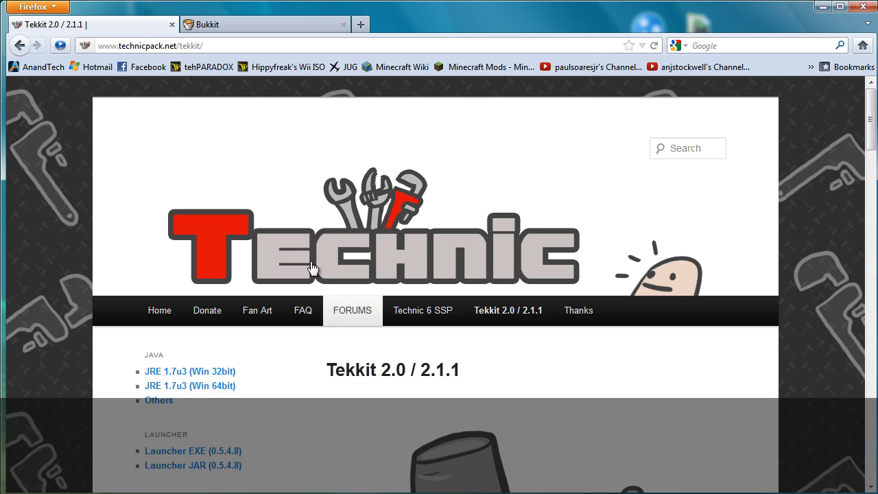
pyautogui.click(264, 28)
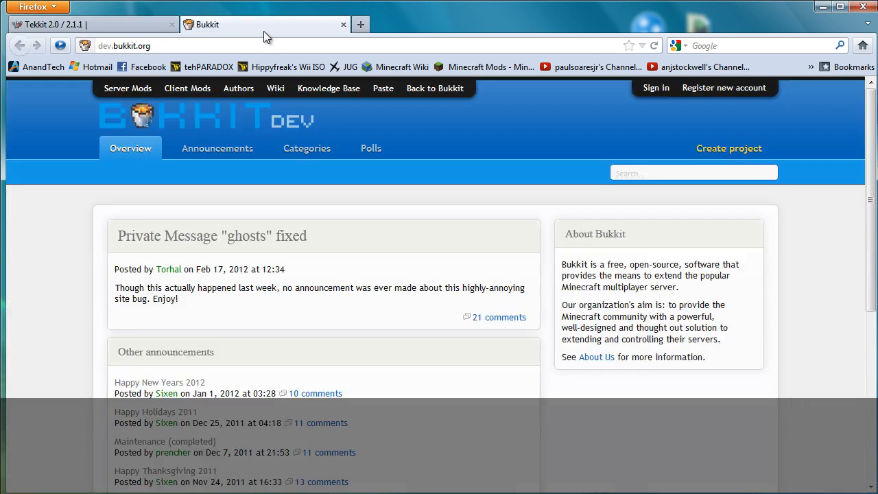
pyautogui.click(823, 6)
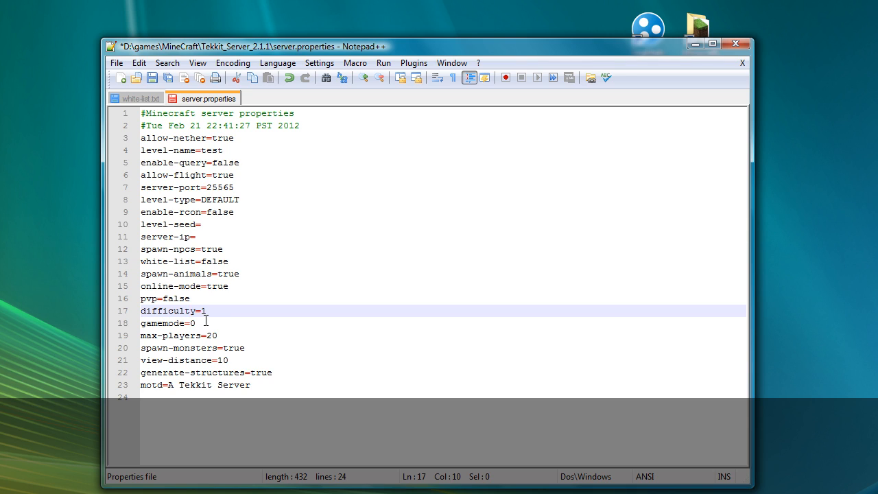
# Step: Change max-players=20 to max-players=5 in server.properties
pyautogui.click(202, 323)
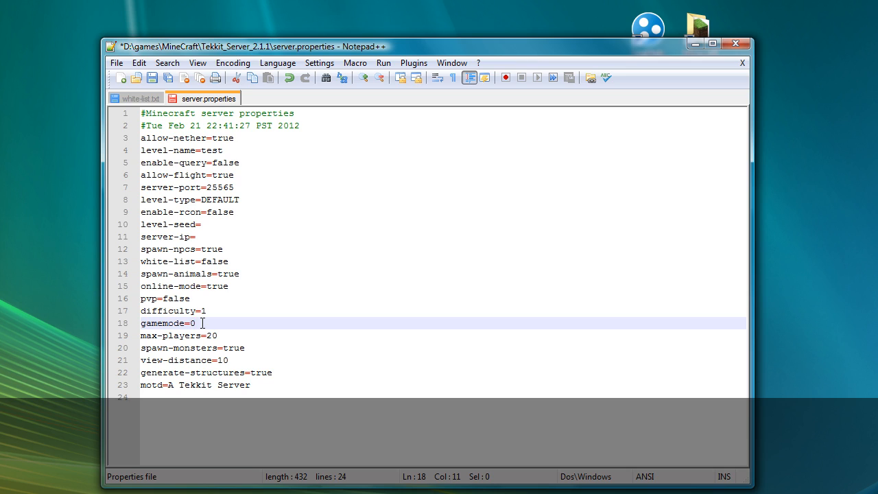
pyautogui.click(217, 336)
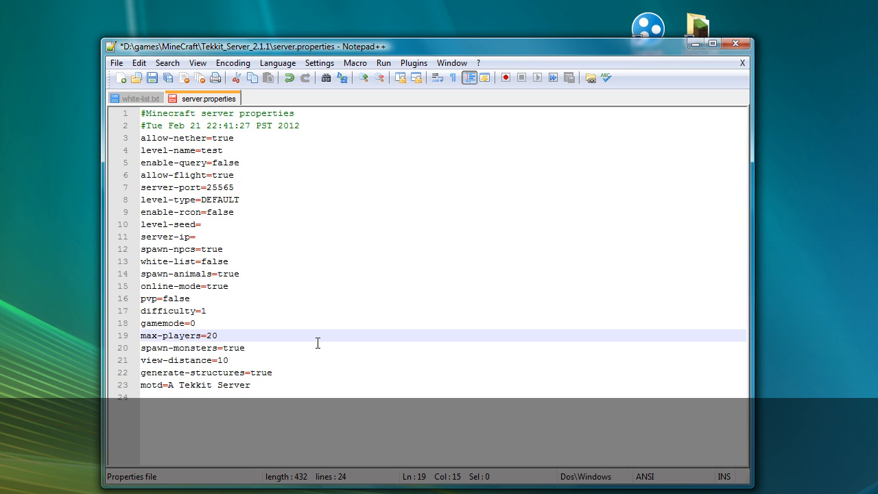
pyautogui.press('BackSpace')
pyautogui.press('BackSpace')
pyautogui.write('5')
pyautogui.click(249, 347)
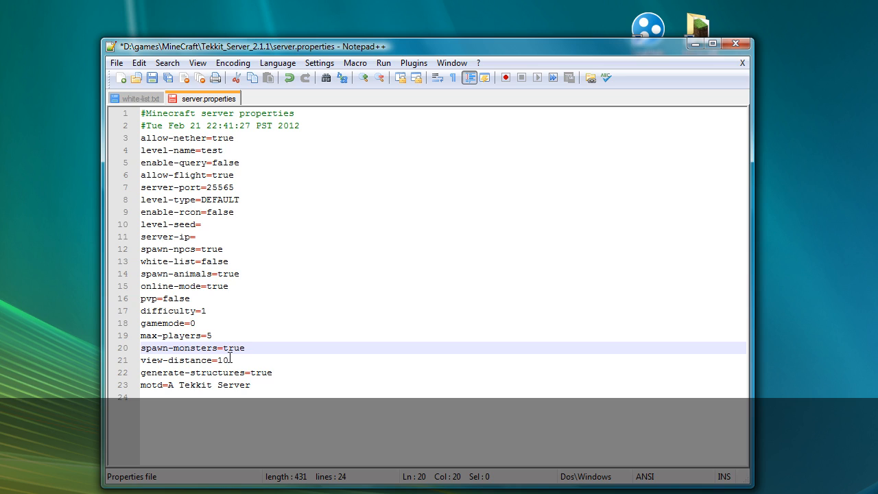
pyautogui.click(231, 359)
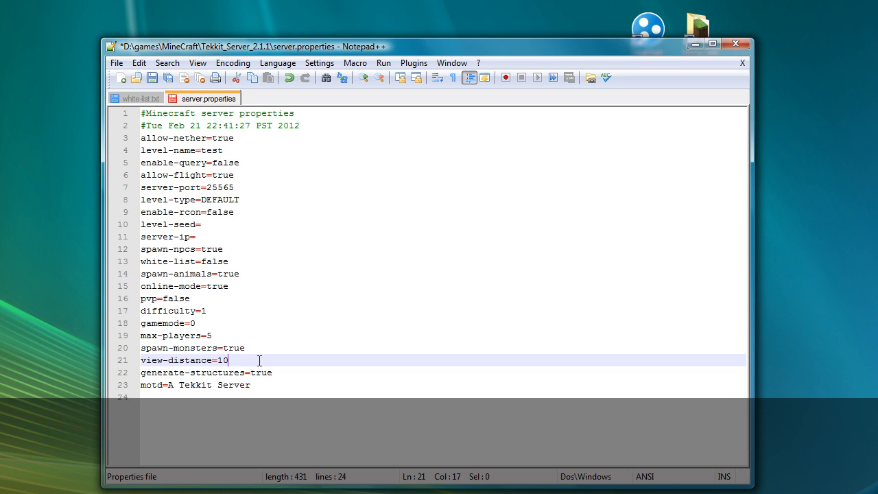
pyautogui.press('Down')
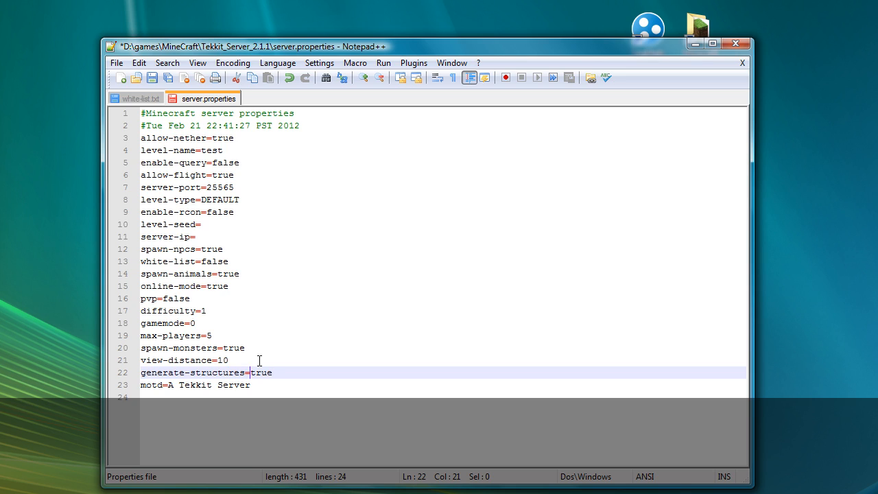
pyautogui.press('Down')
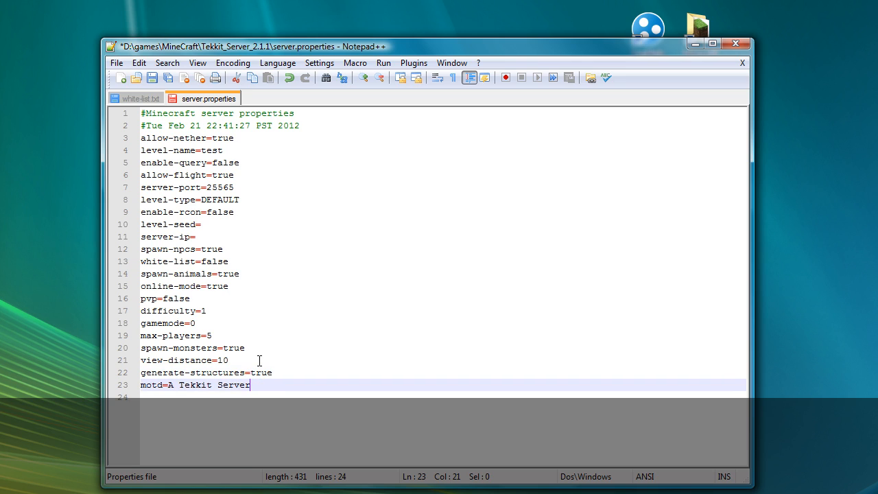
pyautogui.press('Up')
pyautogui.press('Up')
pyautogui.press('Up')
pyautogui.press('Up')
pyautogui.press('Up')
pyautogui.press('Up')
pyautogui.press('Up')
pyautogui.press('Up')
pyautogui.press('Up')
pyautogui.press('Up')
pyautogui.press('Up')
pyautogui.press('Up')
pyautogui.press('Up')
pyautogui.press('Up')
pyautogui.press('Up')
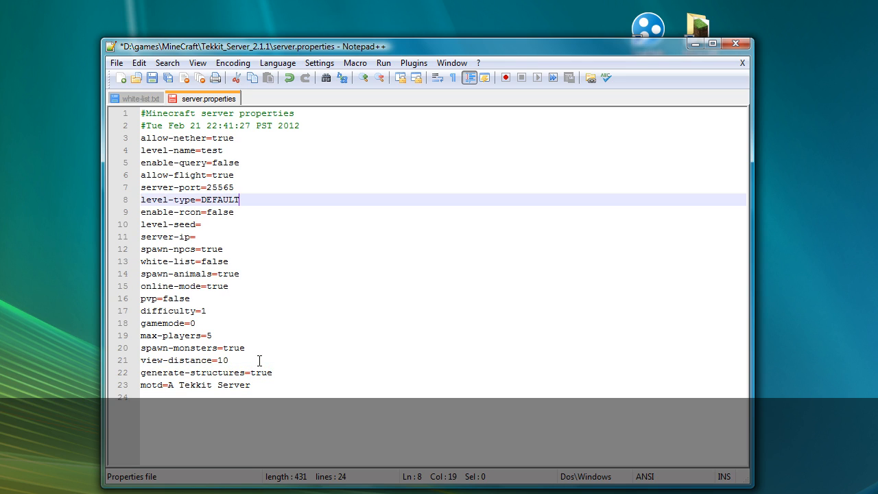
pyautogui.press('Down')
pyautogui.press('Down')
pyautogui.press('Down')
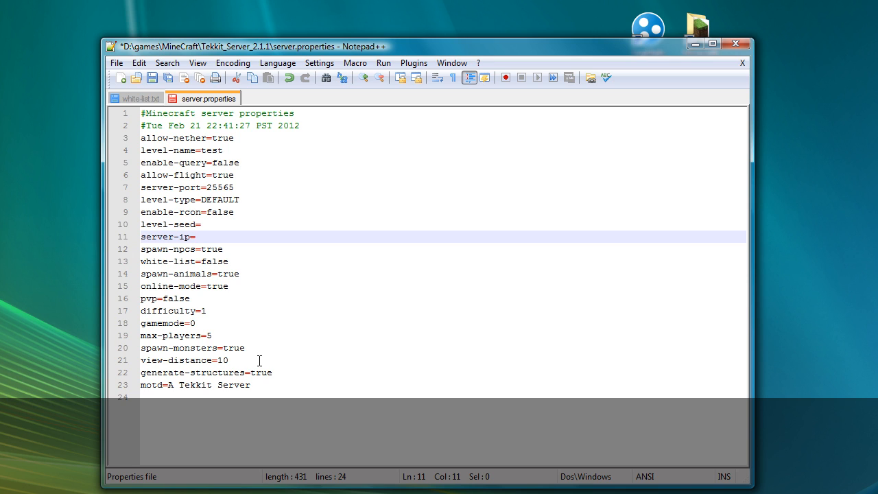
pyautogui.moveTo(276, 47); pyautogui.dragTo(197, 41)
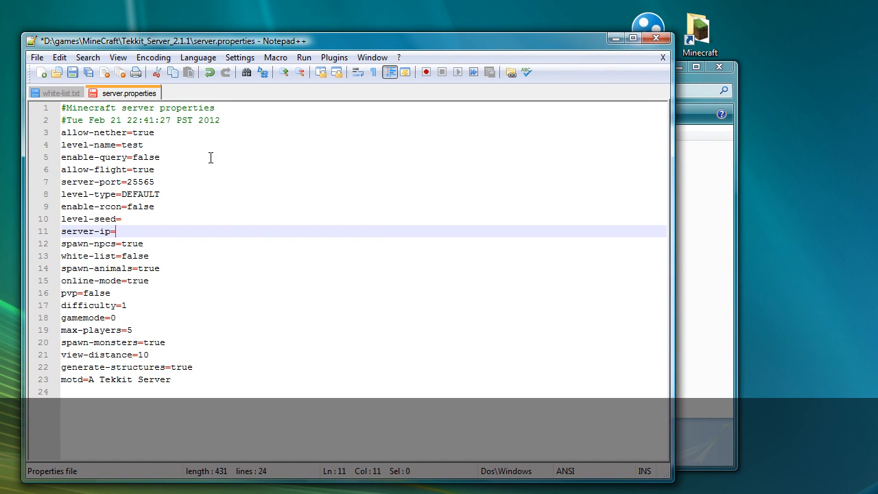
# Step: Launch LogMeIn Hamachi to see its network address, then return to server.properties
pyautogui.doubleClick(647, 24)
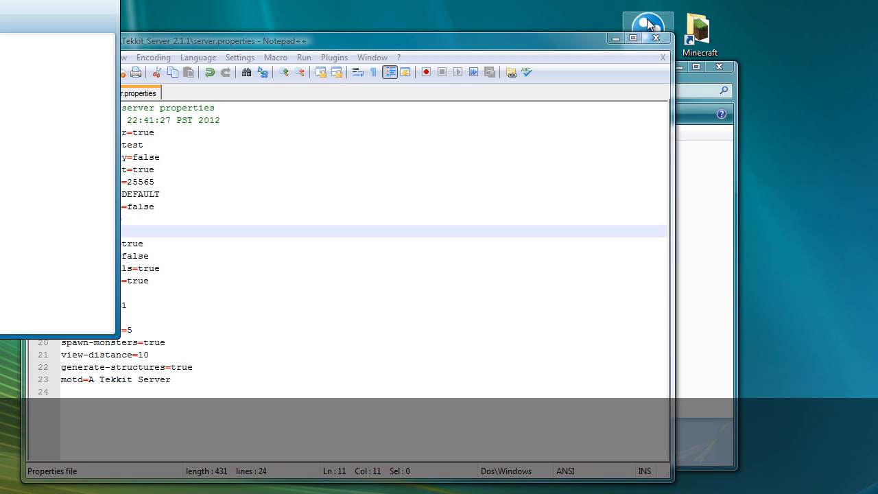
pyautogui.moveTo(463, 131); pyautogui.dragTo(573, 157)
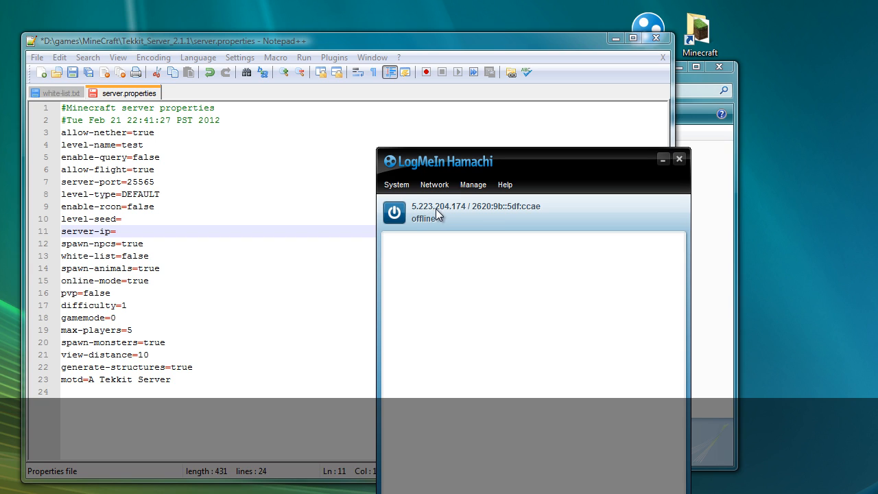
pyautogui.click(117, 232)
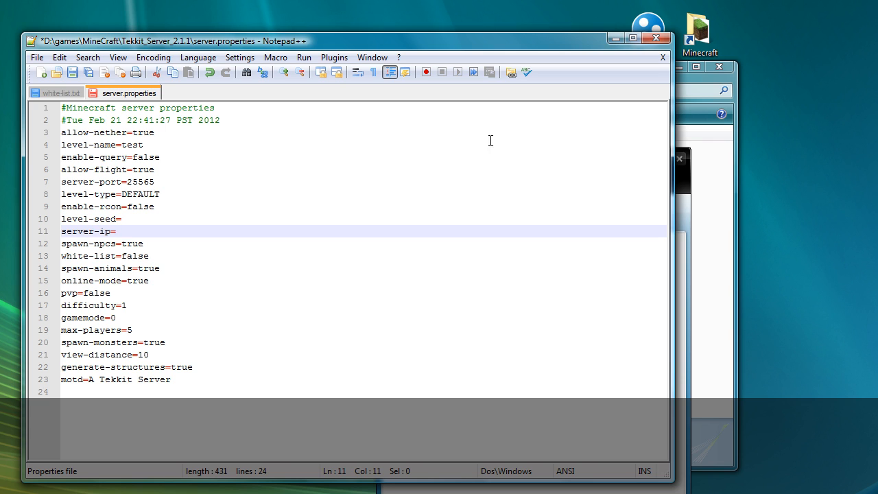
# Step: Save server.properties when closing it, exit Notepad++, and close Hamachi
pyautogui.click(663, 58)
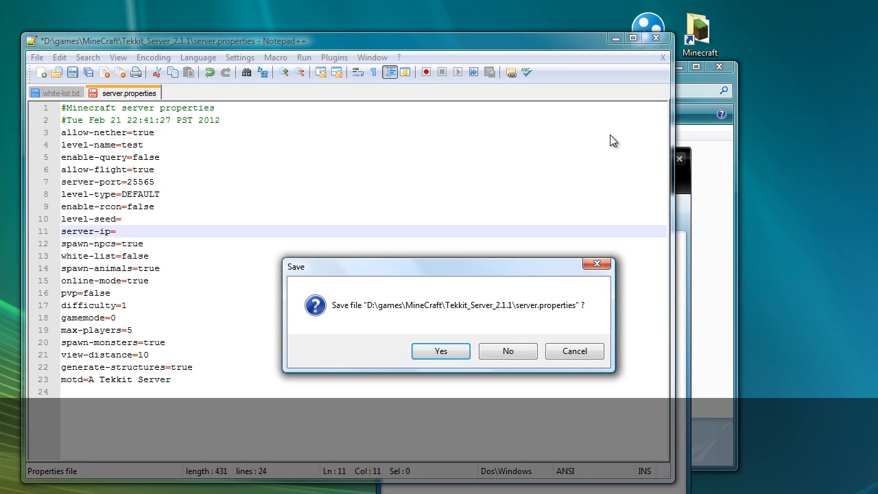
pyautogui.click(442, 351)
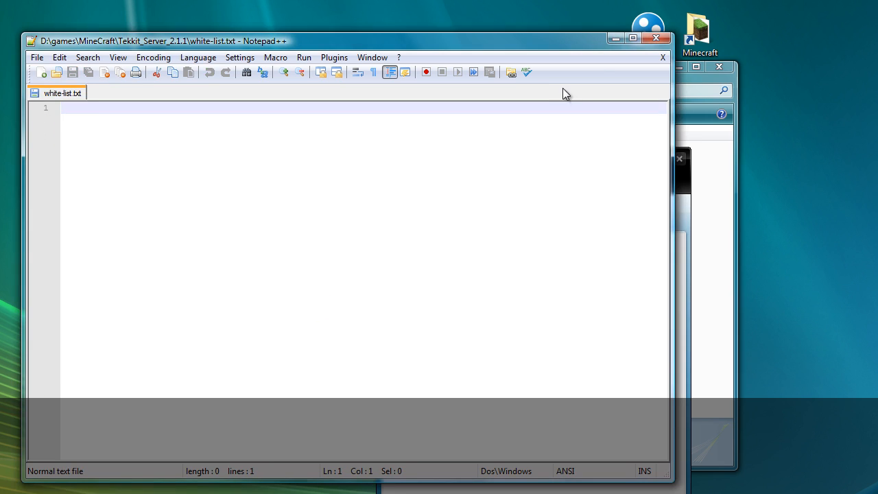
pyautogui.click(663, 59)
pyautogui.click(656, 37)
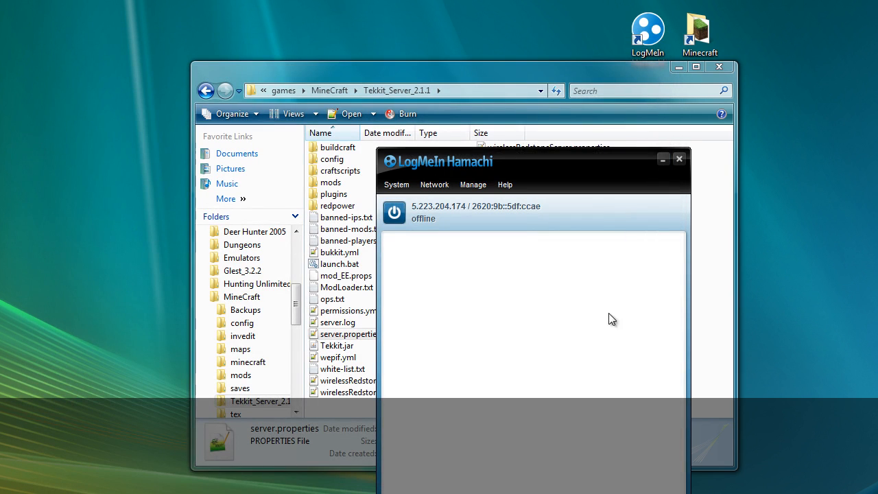
pyautogui.click(680, 159)
pyautogui.click(611, 280)
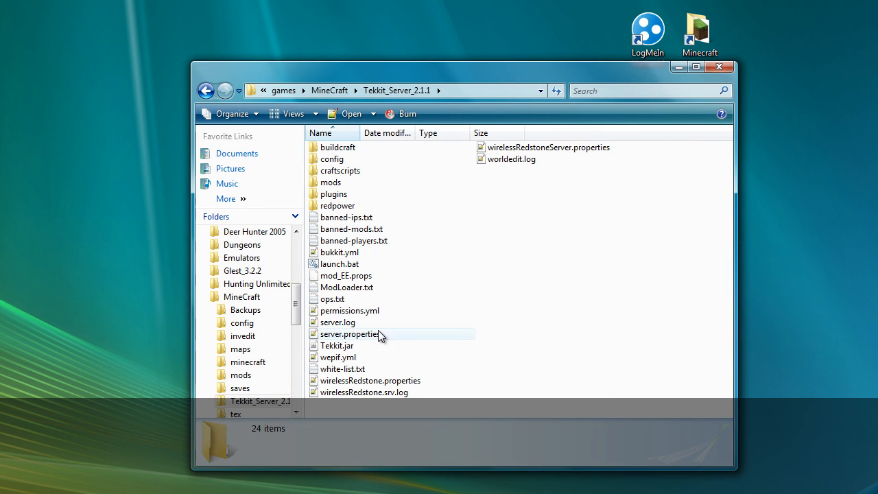
# Step: Relaunch the server from launch.bat and place its console at the top left
pyautogui.doubleClick(357, 266)
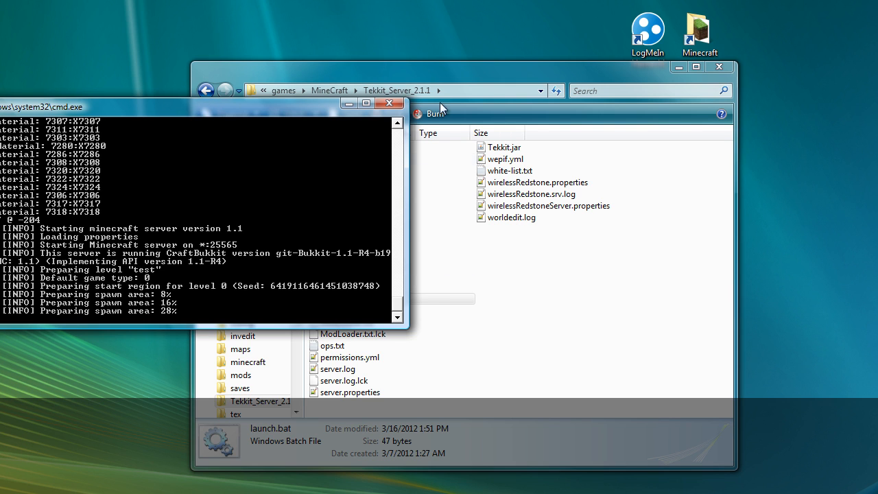
pyautogui.moveTo(446, 71); pyautogui.dragTo(605, 65)
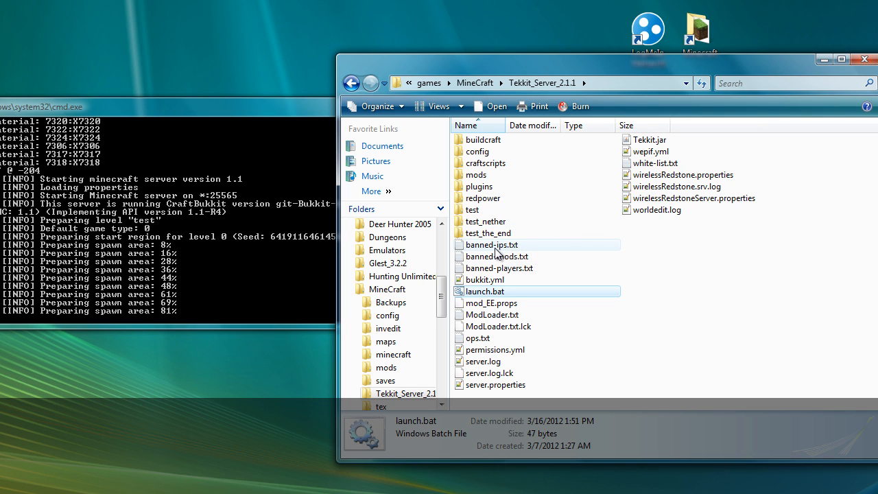
pyautogui.moveTo(204, 110); pyautogui.dragTo(261, 19)
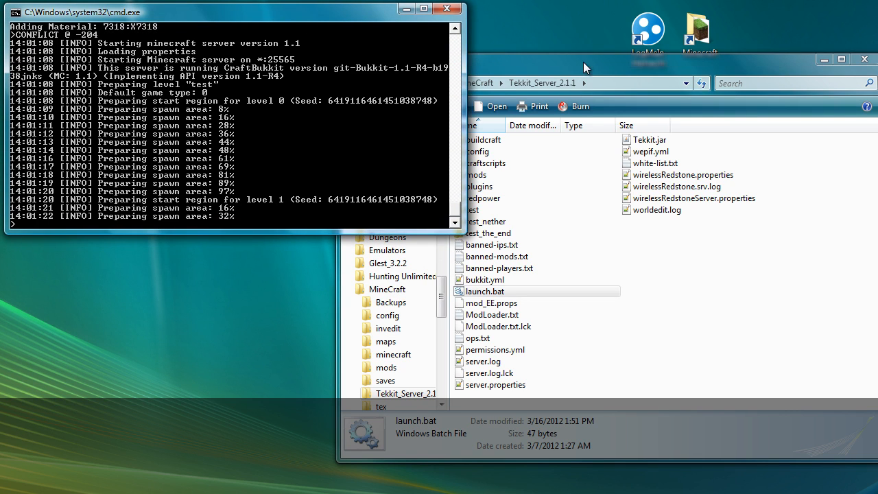
pyautogui.moveTo(583, 62); pyautogui.dragTo(587, 90)
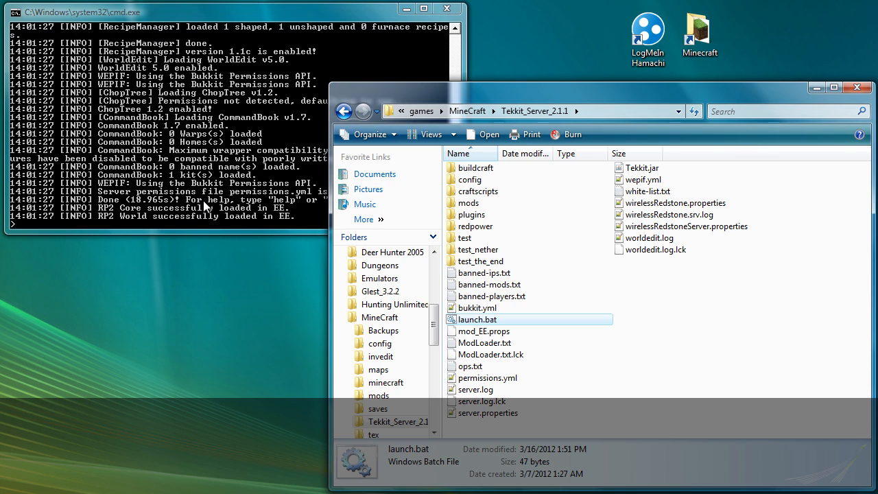
# Step: Scroll the console to confirm WorldEdit, ChopTree and CommandBook loaded and 'Done' appeared
pyautogui.click(263, 17)
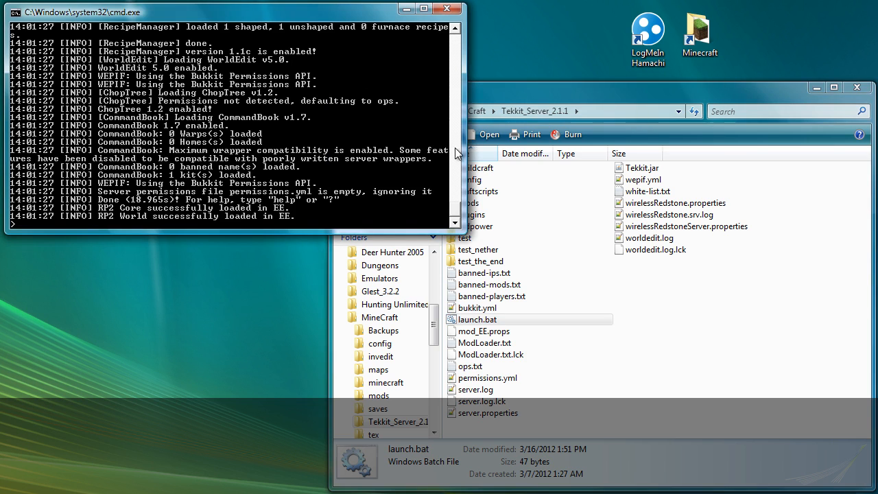
pyautogui.moveTo(460, 217); pyautogui.dragTo(460, 197)
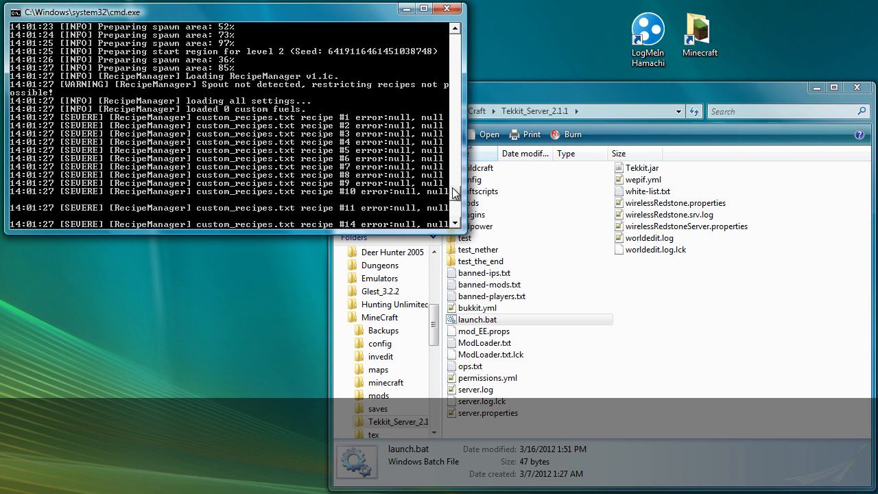
pyautogui.moveTo(456, 198)
pyautogui.mouseDown()
pyautogui.moveTo(457, 208)
pyautogui.moveTo(462, 201)
pyautogui.mouseUp()
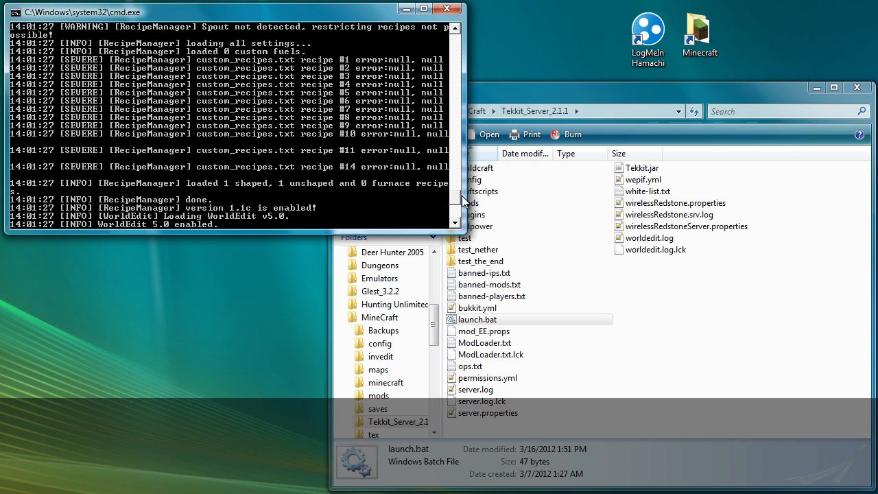
pyautogui.moveTo(463, 201)
pyautogui.mouseDown()
pyautogui.moveTo(468, 33)
pyautogui.moveTo(463, 217)
pyautogui.mouseUp()
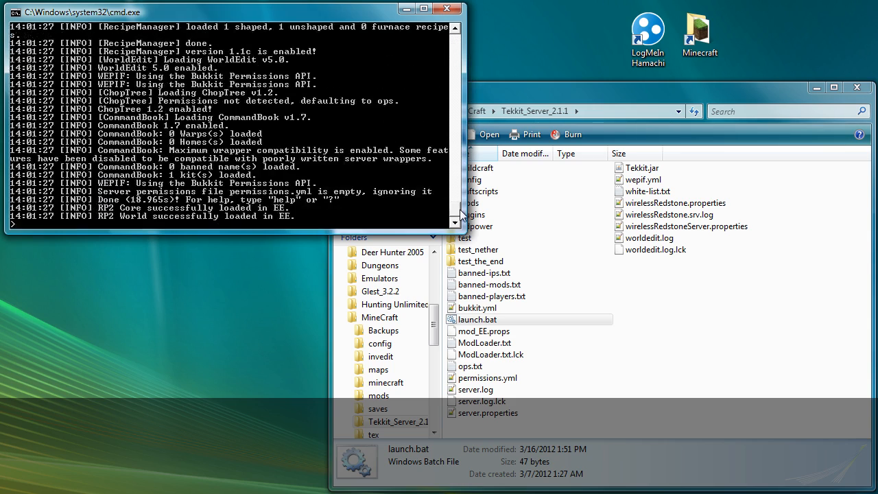
pyautogui.click(644, 369)
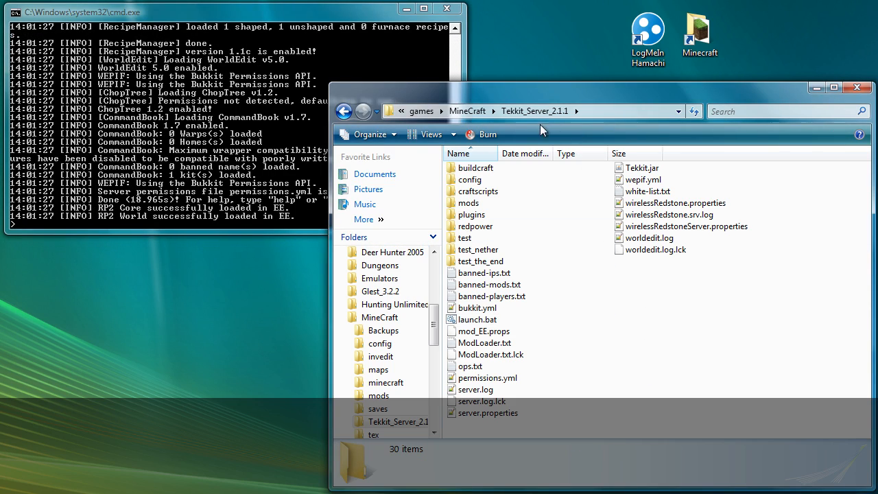
# Step: Launch TechnicLauncher from the MineCraft folder and read the Tekkit page's client download notes in Firefox
pyautogui.click(481, 112)
pyautogui.doubleClick(669, 180)
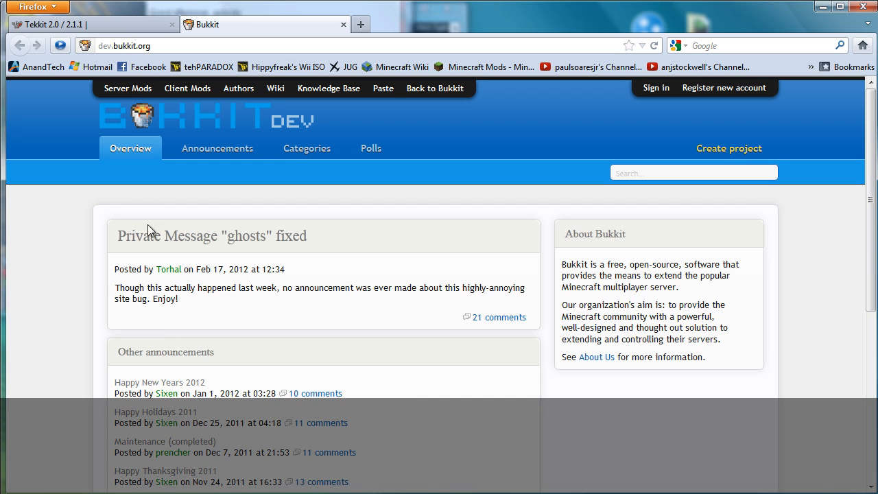
pyautogui.click(140, 27)
pyautogui.scroll(-10, 302, 343)
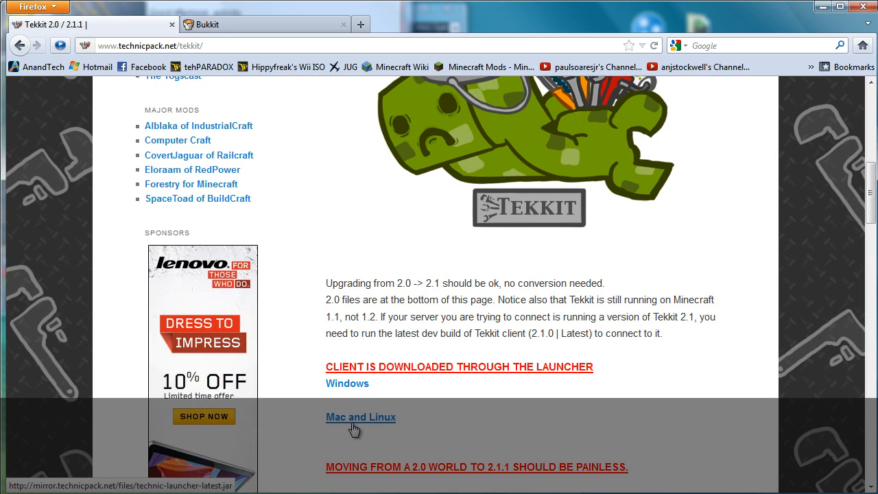
pyautogui.moveTo(121, 0); pyautogui.dragTo(313, 23)
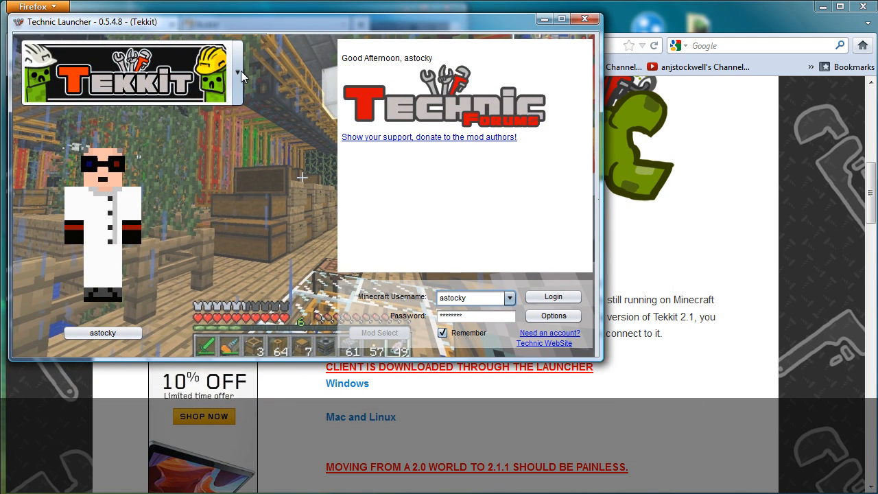
# Step: Check the launcher's build and memory options without changes, then log in to start Tekkit
pyautogui.click(566, 316)
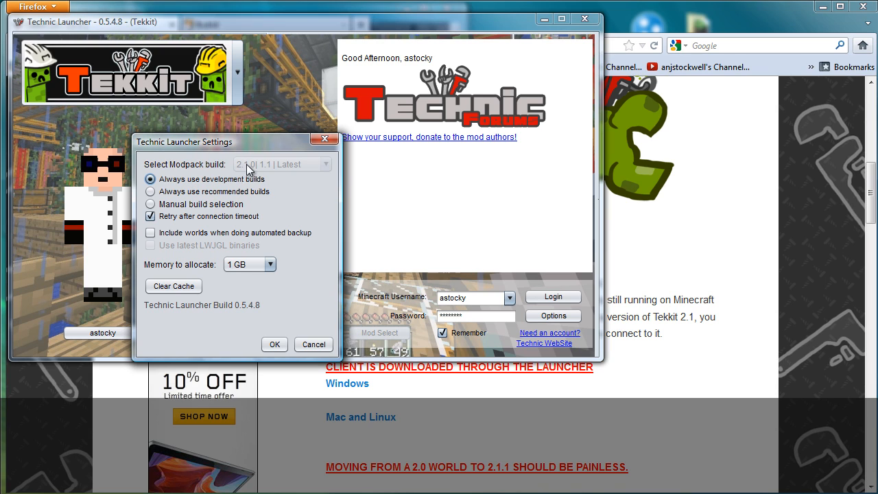
pyautogui.click(314, 345)
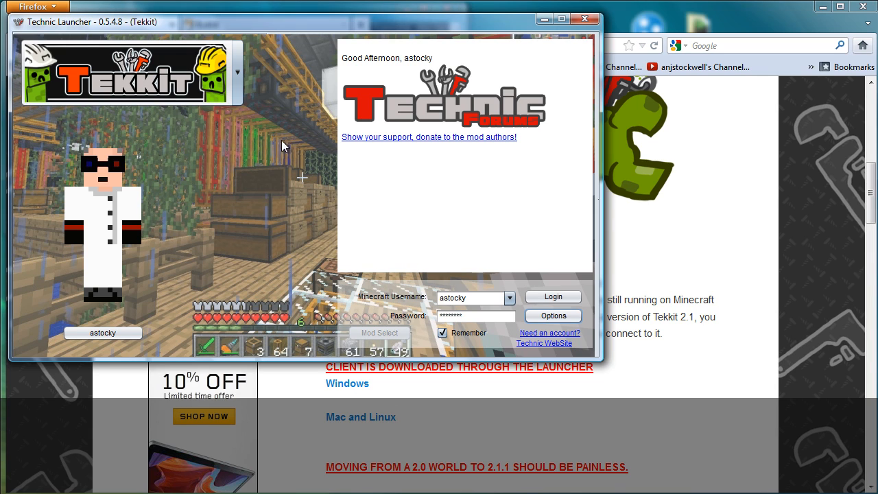
pyautogui.click(554, 299)
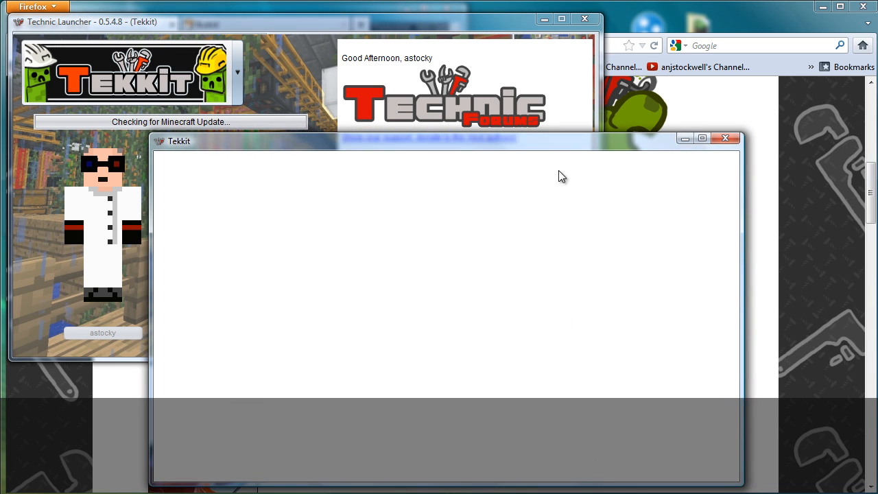
# Step: Move the Tekkit window up-left while it loads to the Minecraft 1.1 title menu
pyautogui.moveTo(557, 146); pyautogui.dragTo(514, 94)
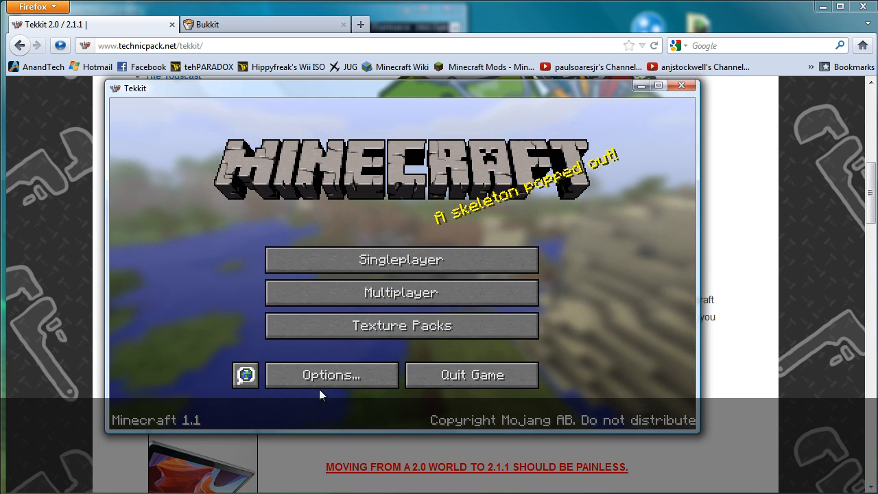
# Step: Direct-connect to the server at localhost:25565 from the Multiplayer menu
pyautogui.click(421, 295)
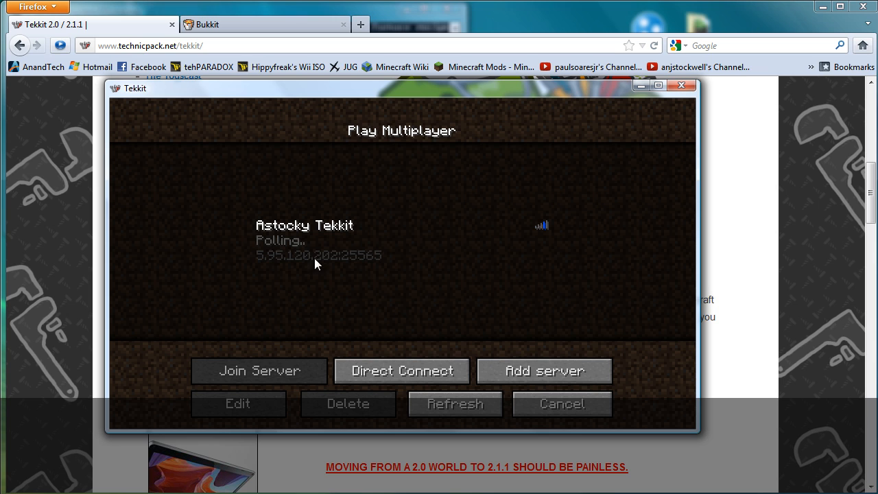
pyautogui.click(416, 374)
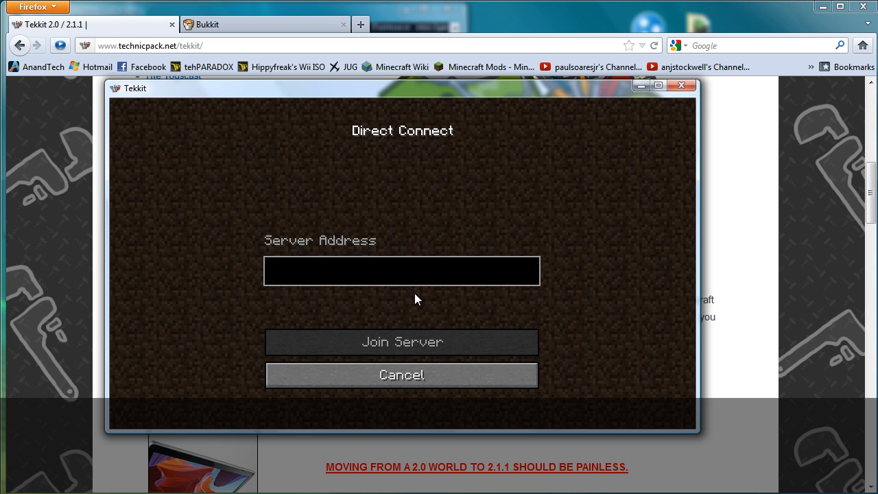
pyautogui.write('local')
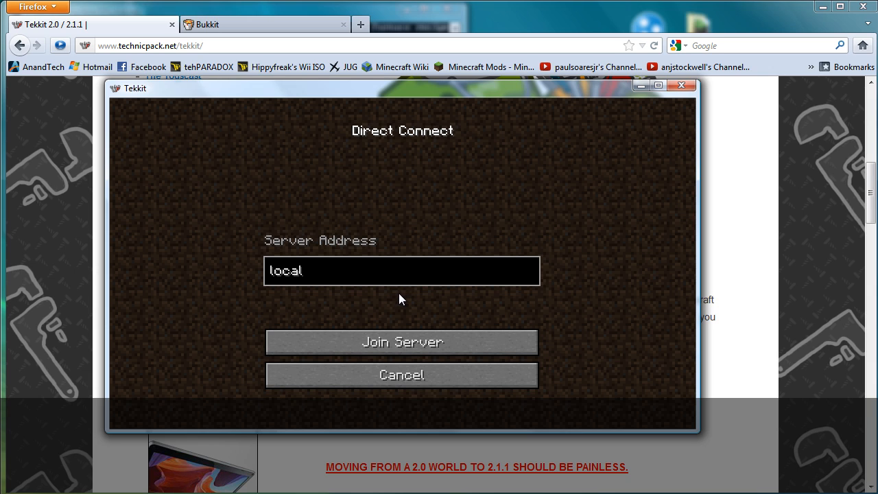
pyautogui.write('host:25565')
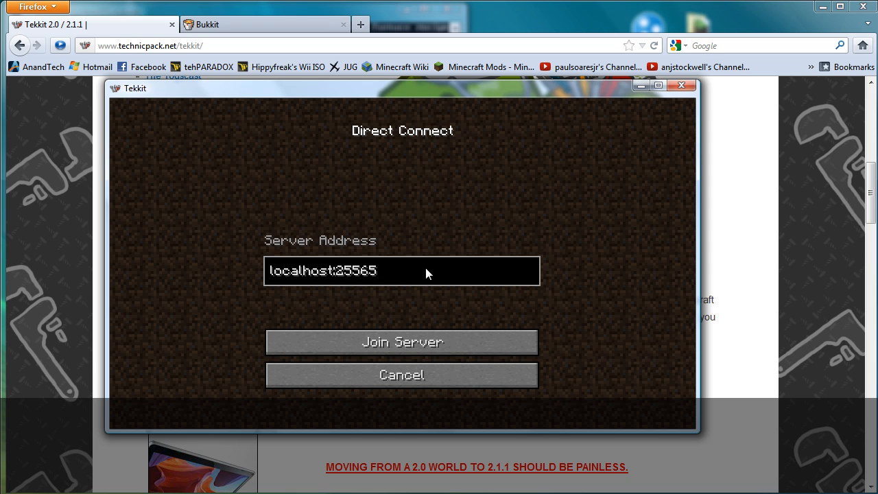
pyautogui.click(386, 343)
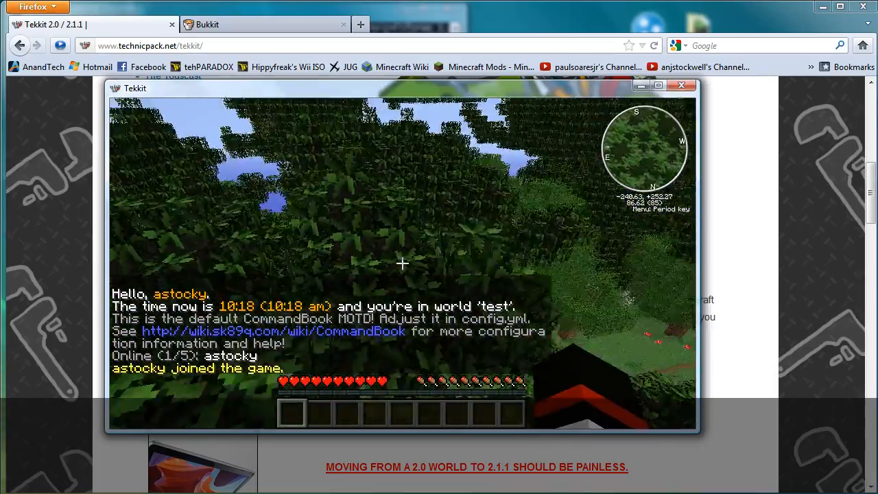
# Step: Toggle the item panel between Recipe Mode and Cheat Mode in its options, leaving it unchanged
pyautogui.press('w')
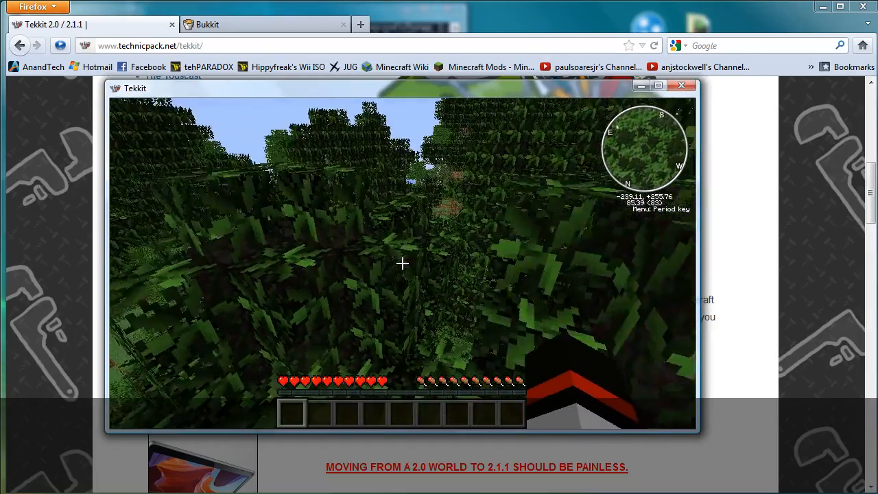
pyautogui.press('e')
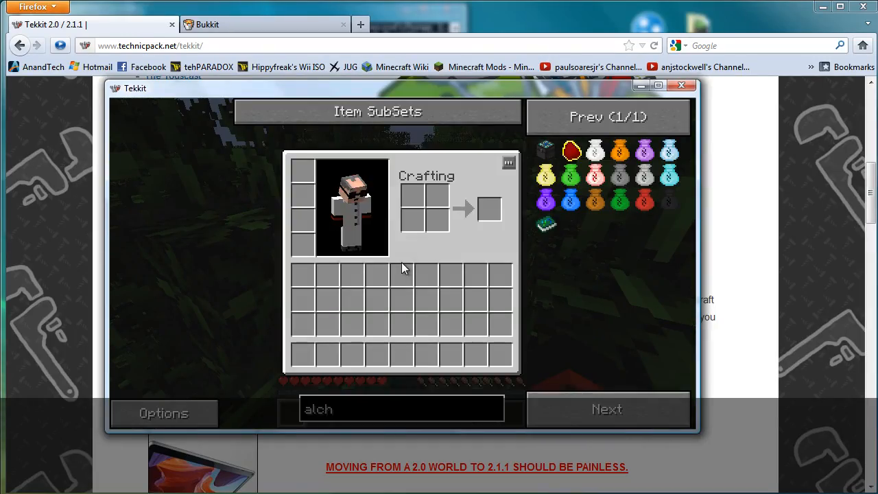
pyautogui.click(164, 411)
pyautogui.click(479, 177)
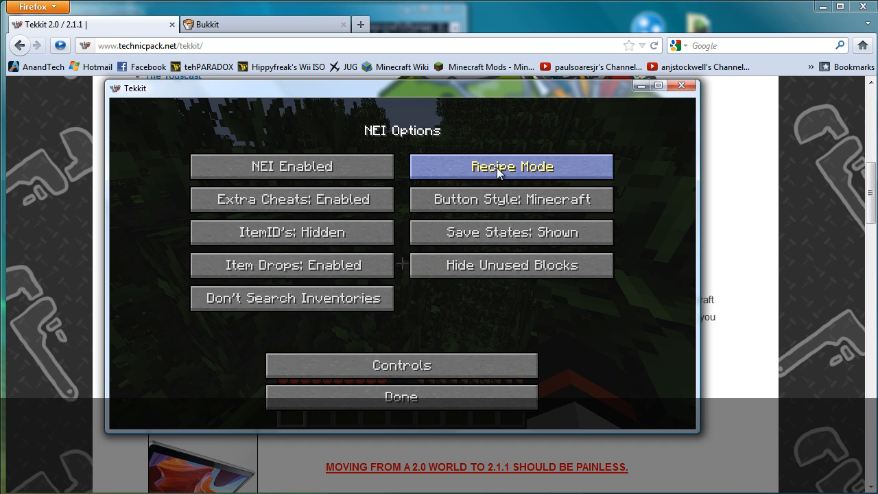
pyautogui.click(497, 173)
pyautogui.click(462, 397)
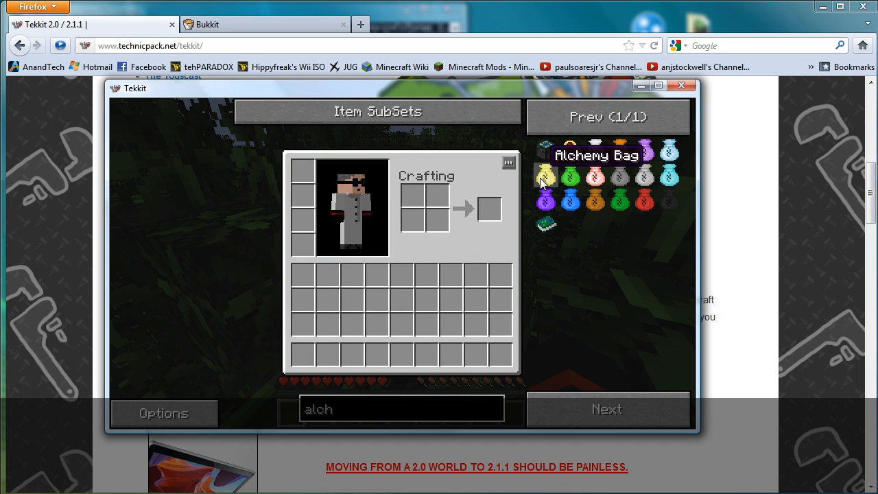
pyautogui.press('e')
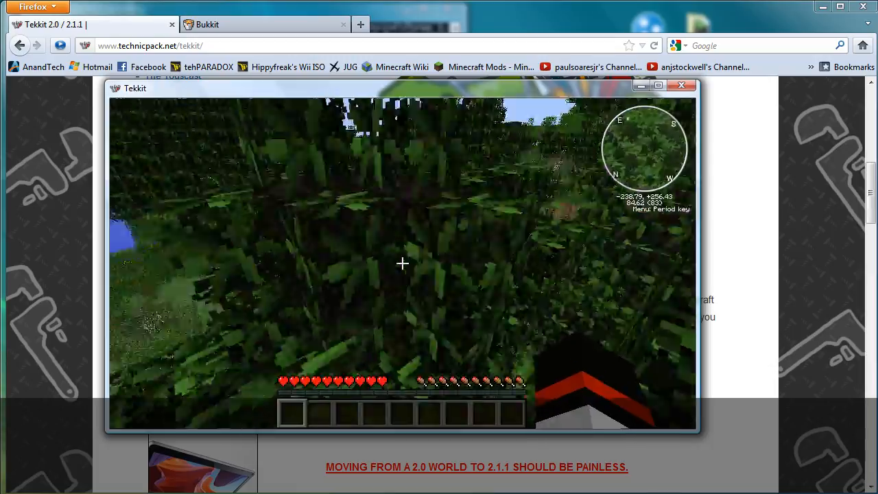
# Step: Walk west through the leaves and climb up onto the treetops
pyautogui.press('w')
pyautogui.press('w')
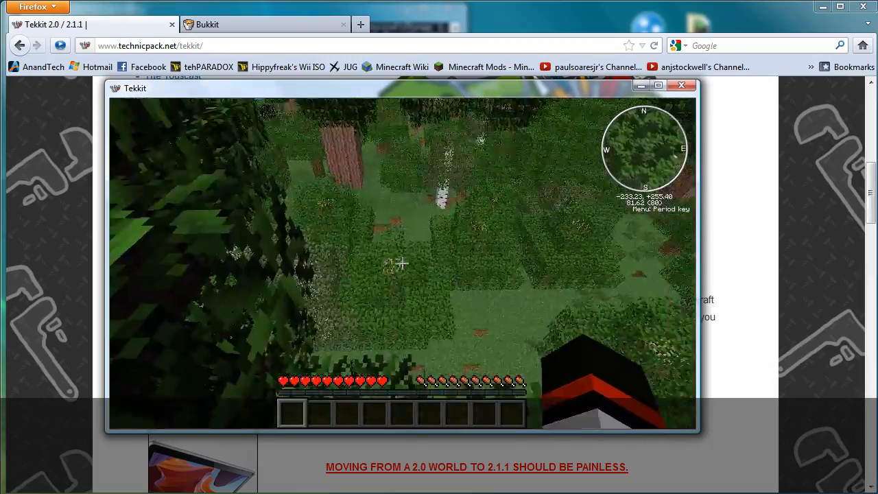
pyautogui.press('w')
pyautogui.press('space')
pyautogui.press('w')
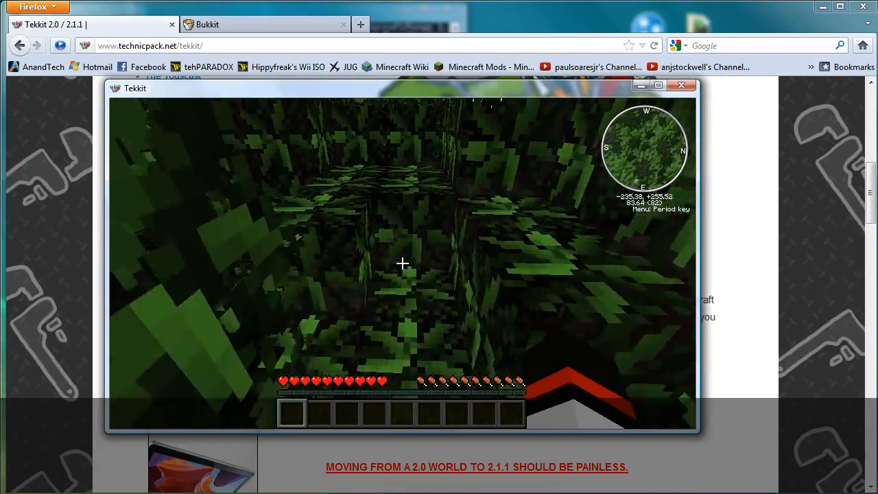
pyautogui.press('space')
pyautogui.press('w')
pyautogui.press('space')
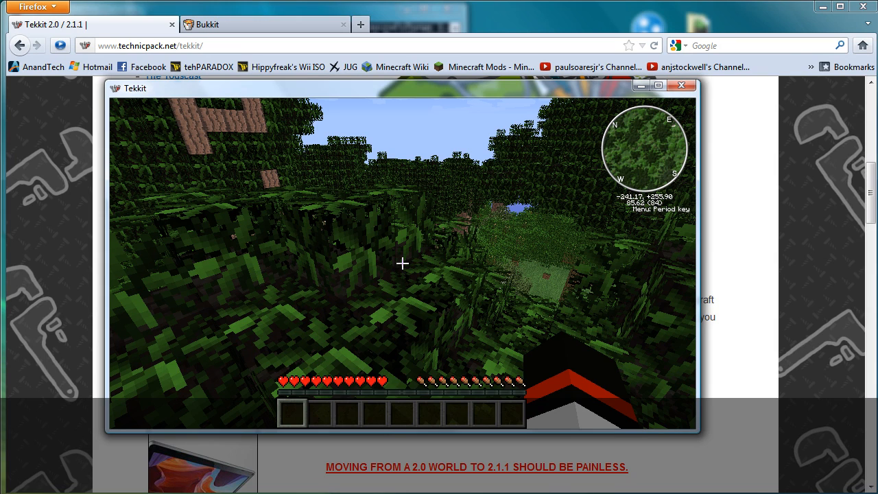
# Step: Pause the game and bring the server console window to the front
pyautogui.press('Escape')
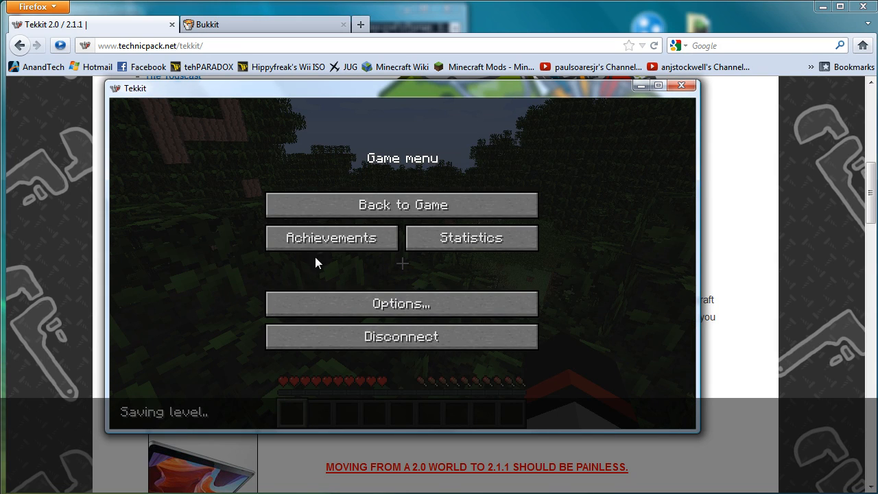
pyautogui.hotkey('alt', 'Tab')
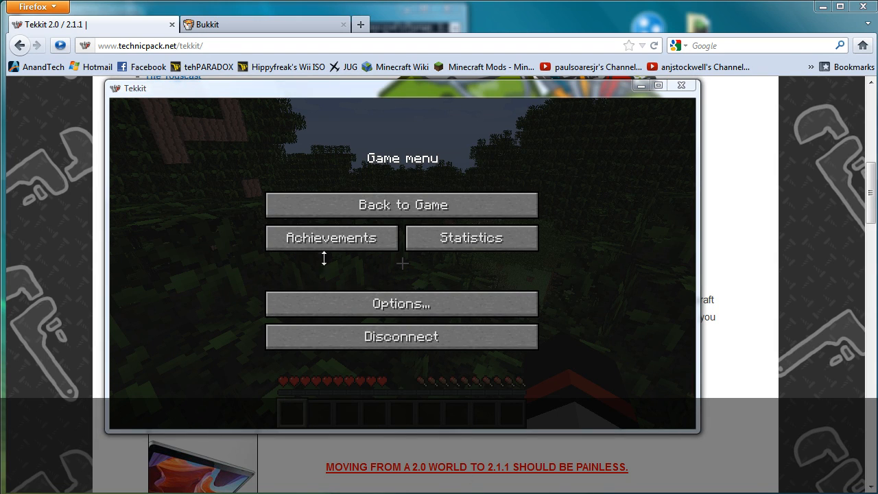
pyautogui.hotkey('alt', 'Tab')
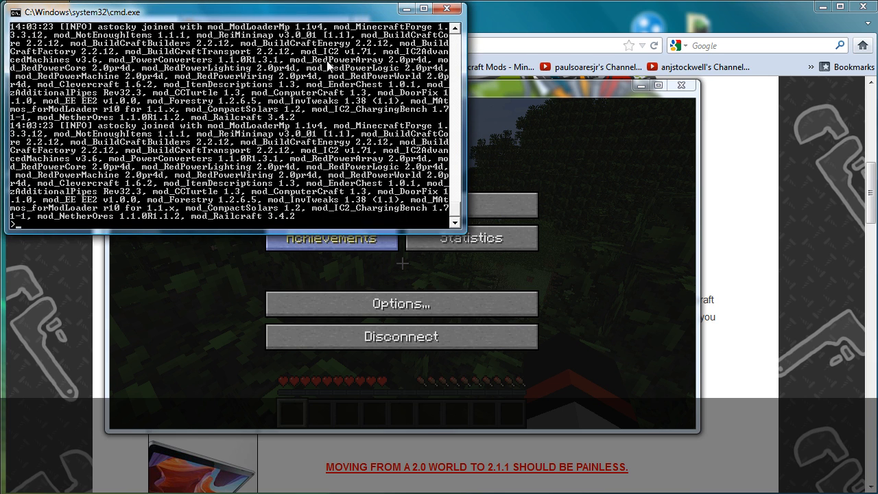
# Step: Run the op command with the player's username in the console, then resume the game
pyautogui.moveTo(315, 16); pyautogui.dragTo(409, 175)
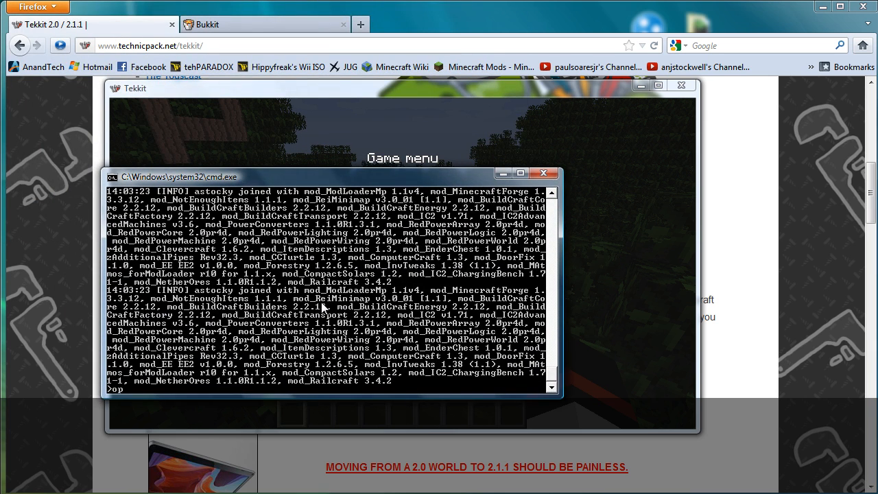
pyautogui.write('op astocky')
pyautogui.press('Return')
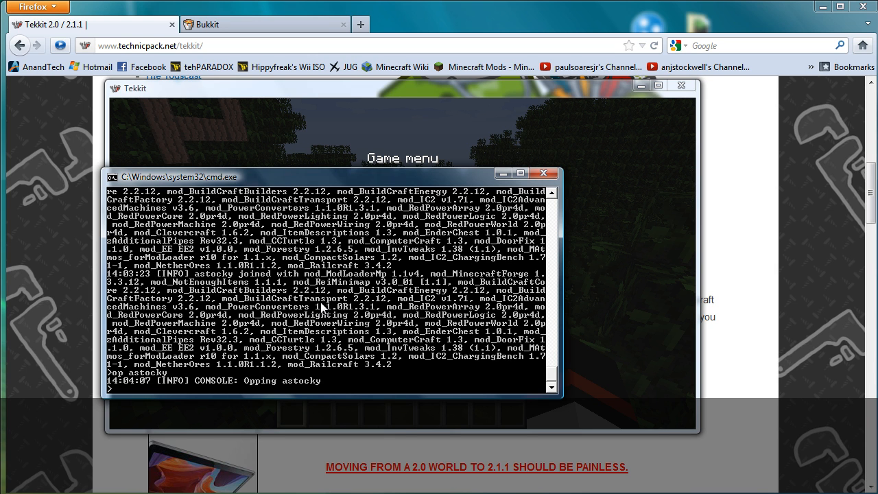
pyautogui.click(416, 99)
pyautogui.click(405, 204)
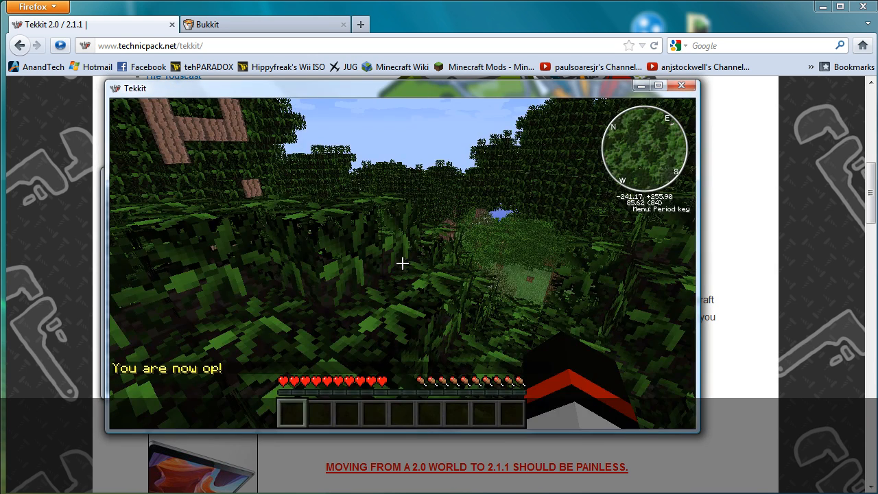
# Step: Open and close the item panel options, then pause the game
pyautogui.press('e')
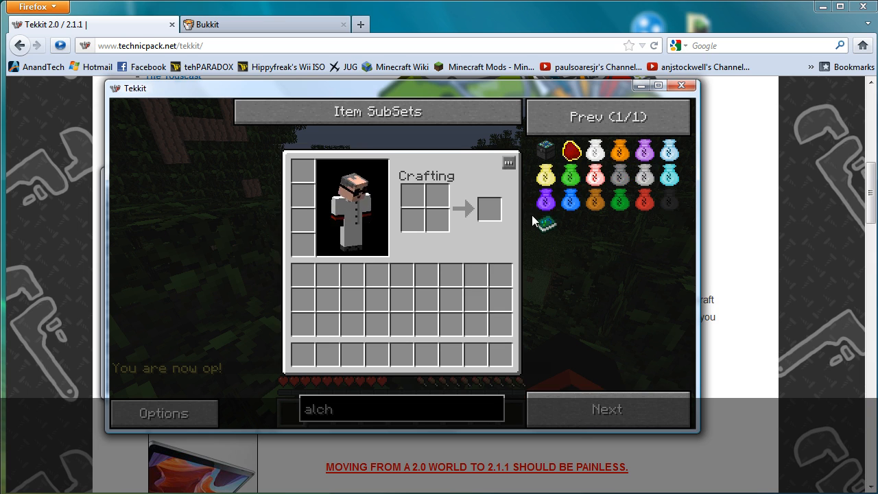
pyautogui.click(163, 413)
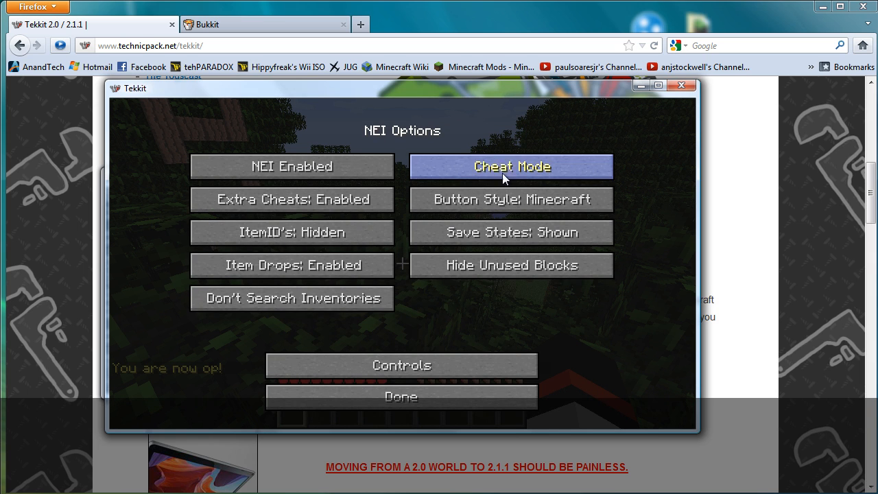
pyautogui.click(454, 398)
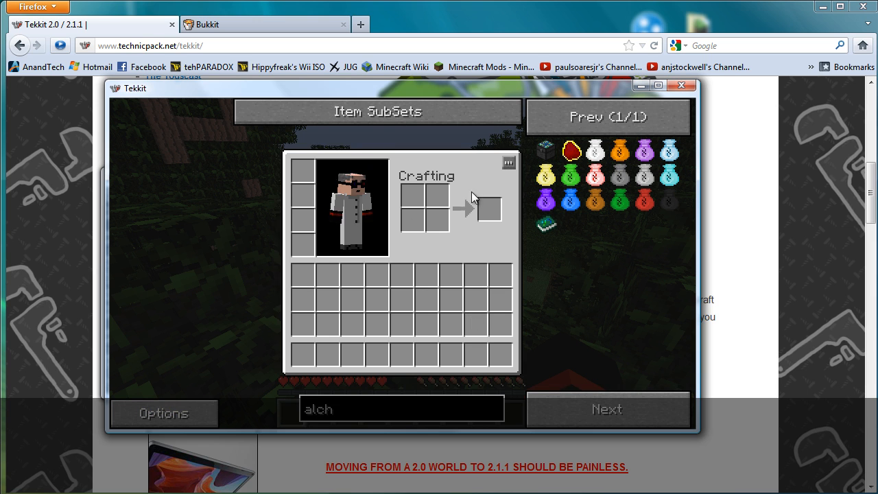
pyautogui.press('Escape')
pyautogui.press('Escape')
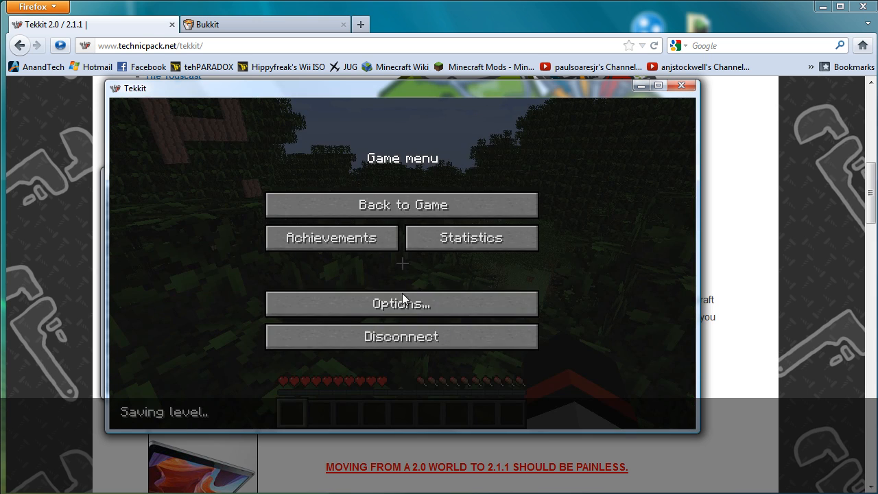
# Step: Disconnect and rejoin the server by direct connect to localhost:25565
pyautogui.click(408, 336)
pyautogui.click(407, 295)
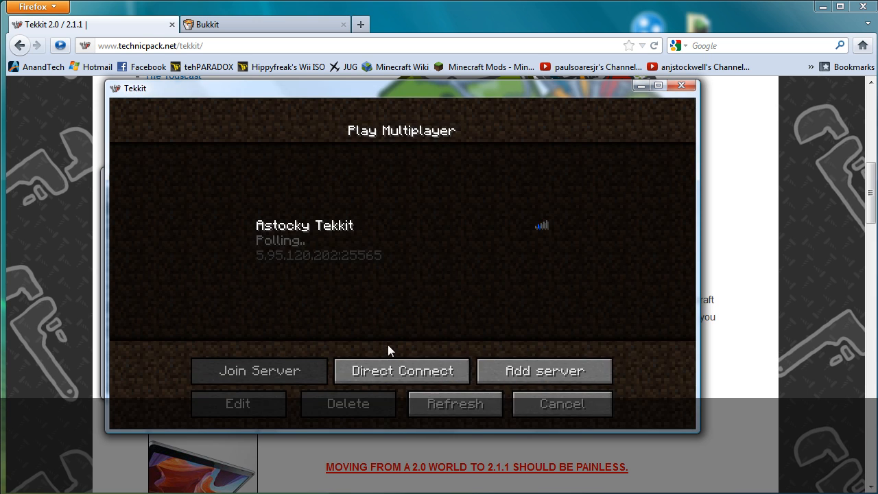
pyautogui.click(397, 369)
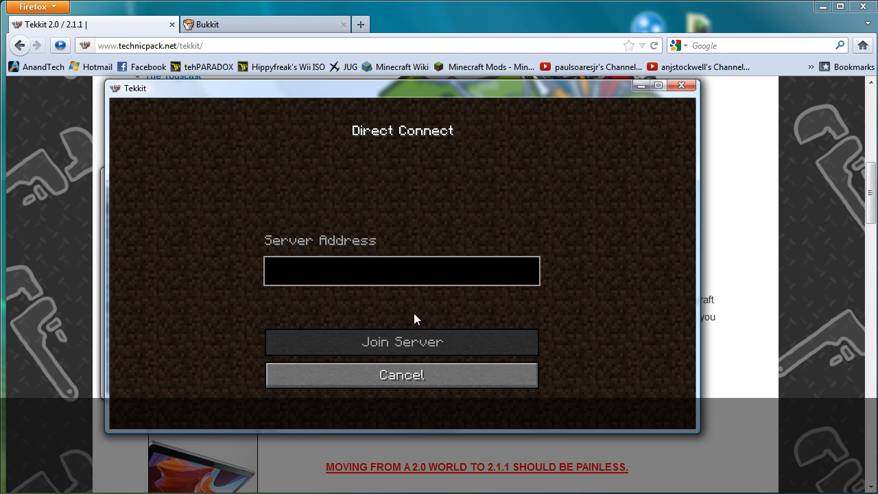
pyautogui.click(413, 261)
pyautogui.write('loc')
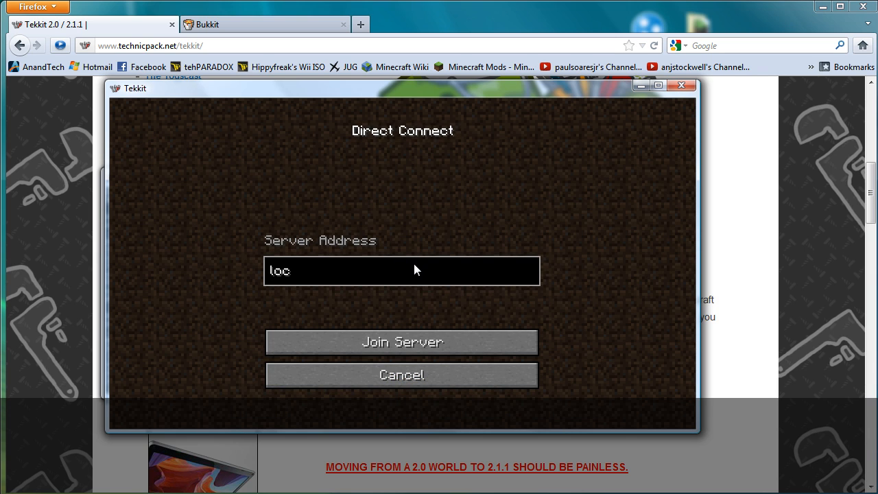
pyautogui.write('alhost:25565')
pyautogui.click(419, 340)
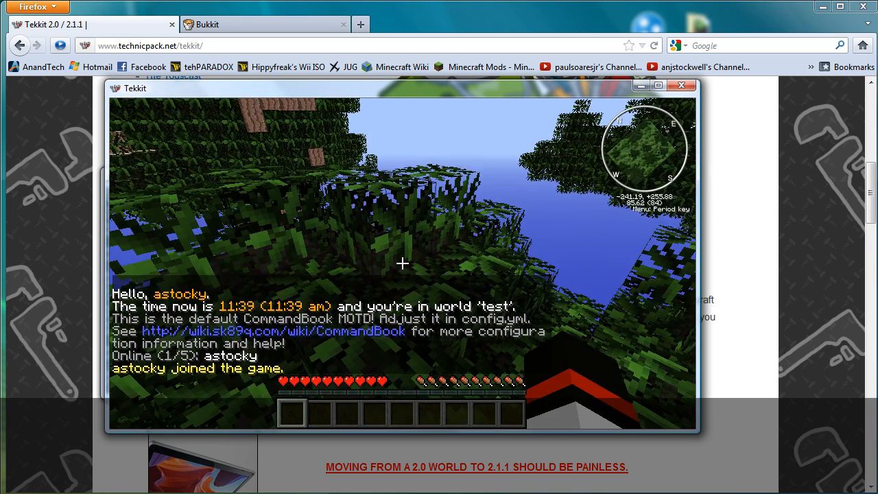
# Step: Spawn an Alchemy Bag from the item list into the hotbar
pyautogui.press('e')
pyautogui.click(546, 200)
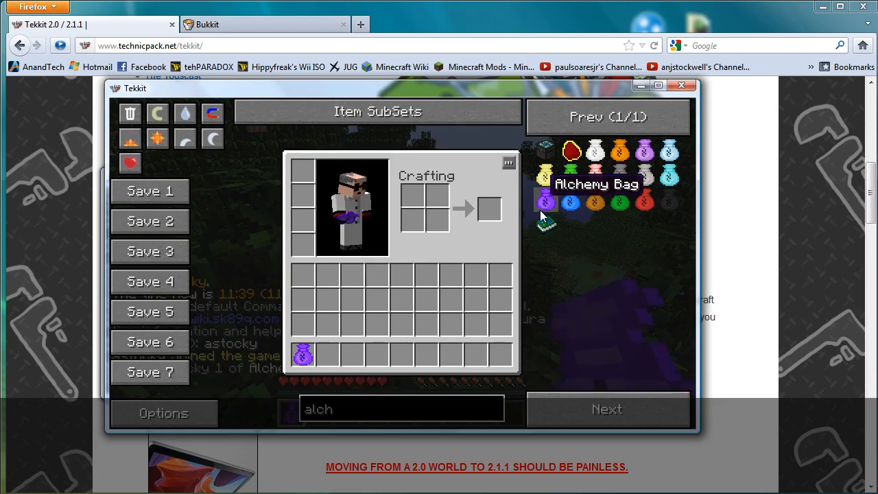
pyautogui.click(309, 355)
pyautogui.click(130, 113)
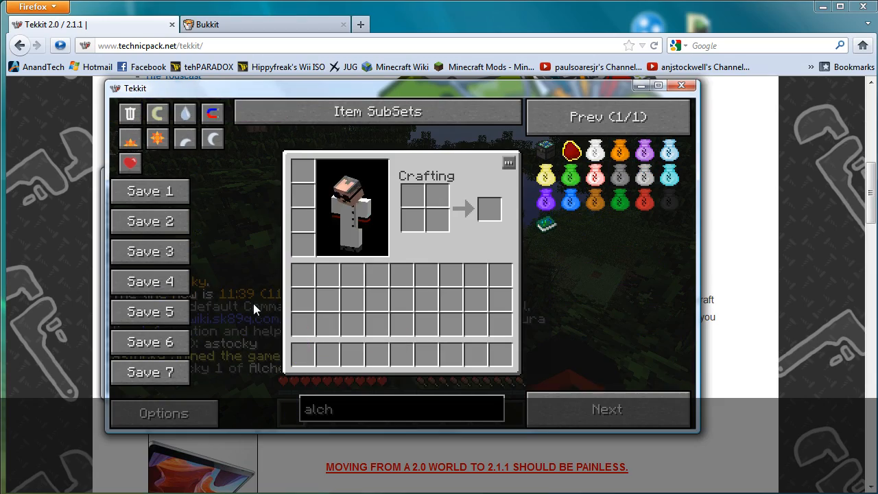
pyautogui.press('e')
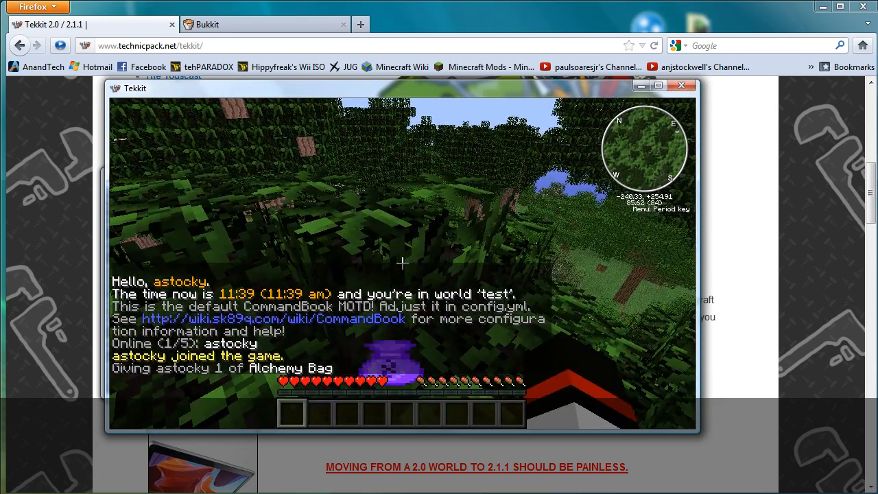
# Step: Delete the Alchemy Bag using trash delete mode, leaving the hotbar empty, and walk ahead
pyautogui.press('e')
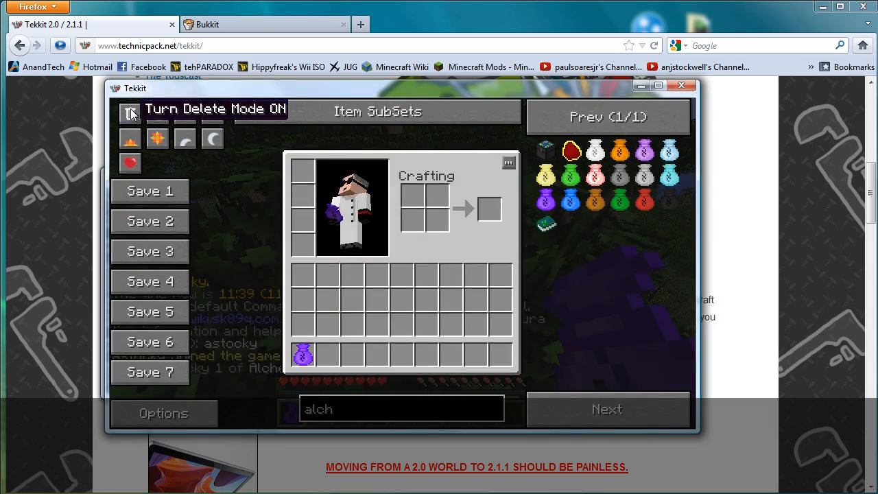
pyautogui.click(131, 114)
pyautogui.click(306, 353)
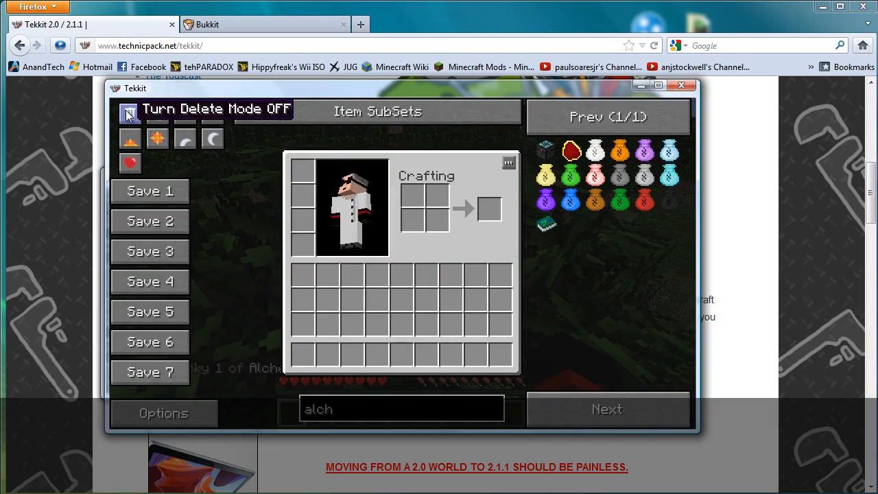
pyautogui.press('e')
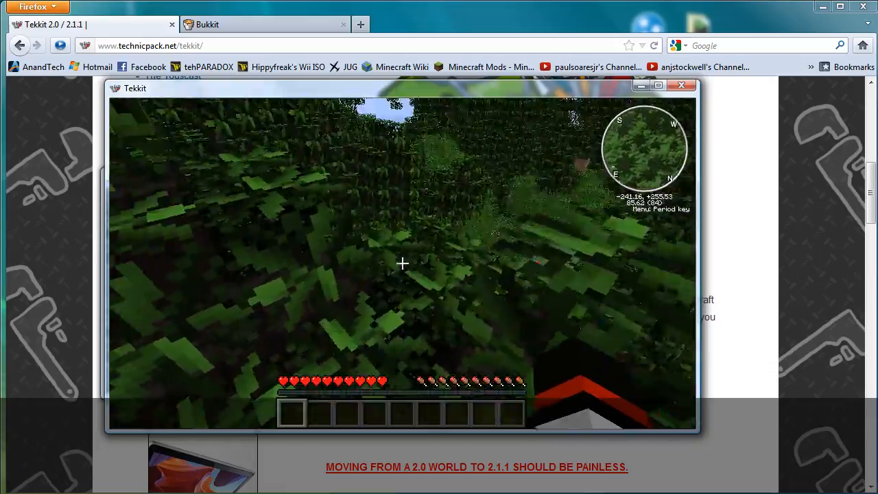
pyautogui.press('w')
pyautogui.press('space')
pyautogui.press('space')
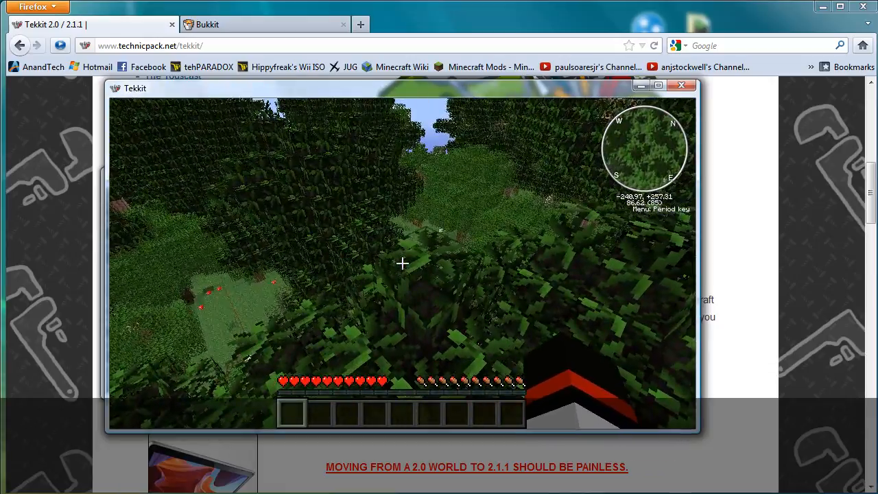
pyautogui.press('w')
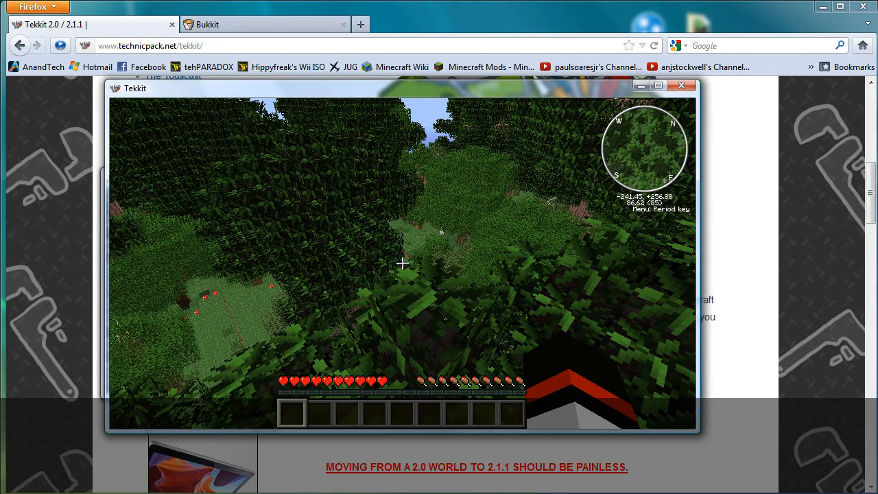
# Step: Disconnect from the server and quit the Tekkit game client
pyautogui.press('Escape')
pyautogui.click(430, 336)
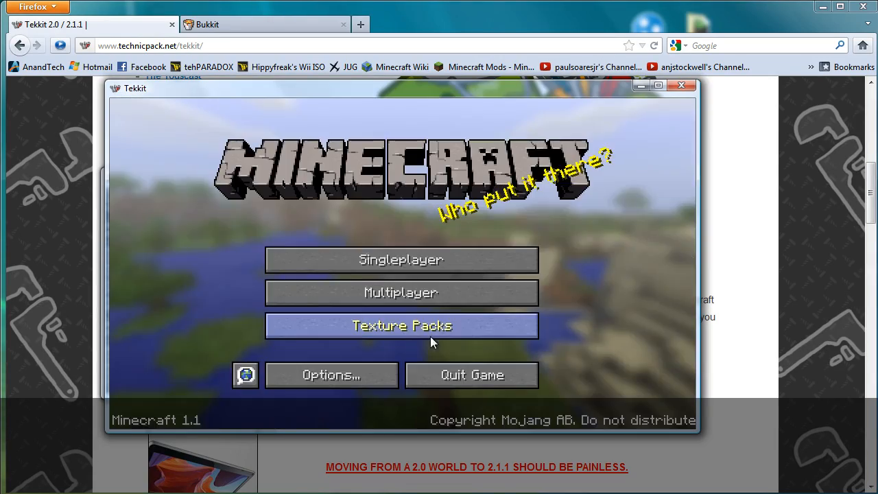
pyautogui.click(464, 372)
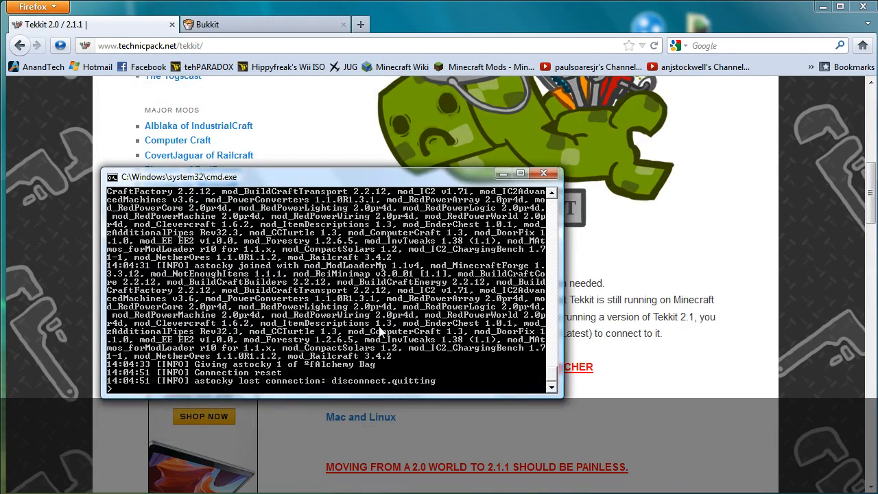
# Step: Stop the server with 'stop', close its console, and view the Tekkit logo image
pyautogui.write('stop')
pyautogui.press('Return')
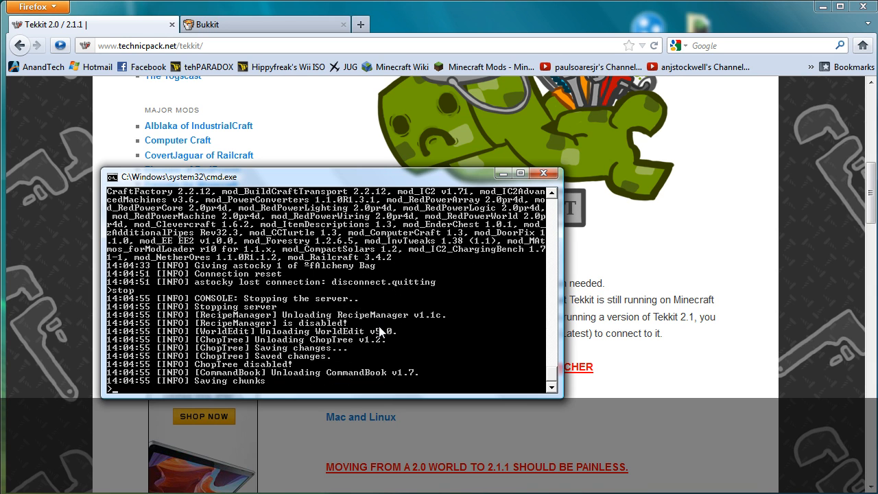
pyautogui.press('Return')
pyautogui.click(375, 214)
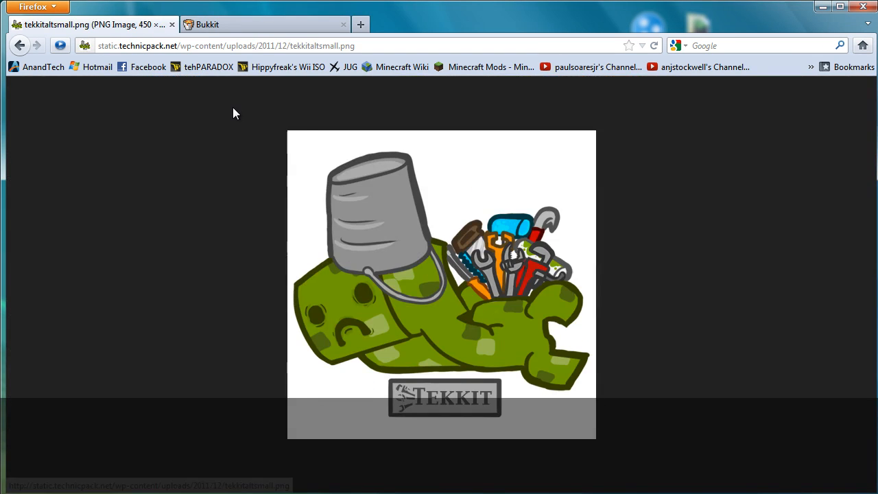
# Step: Go to the Bukkit site and browse its plugin Categories page
pyautogui.click(20, 47)
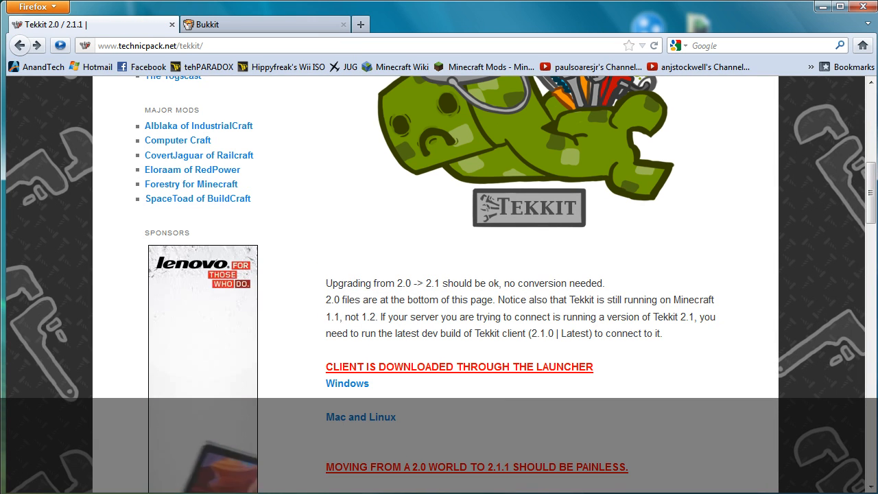
pyautogui.click(245, 27)
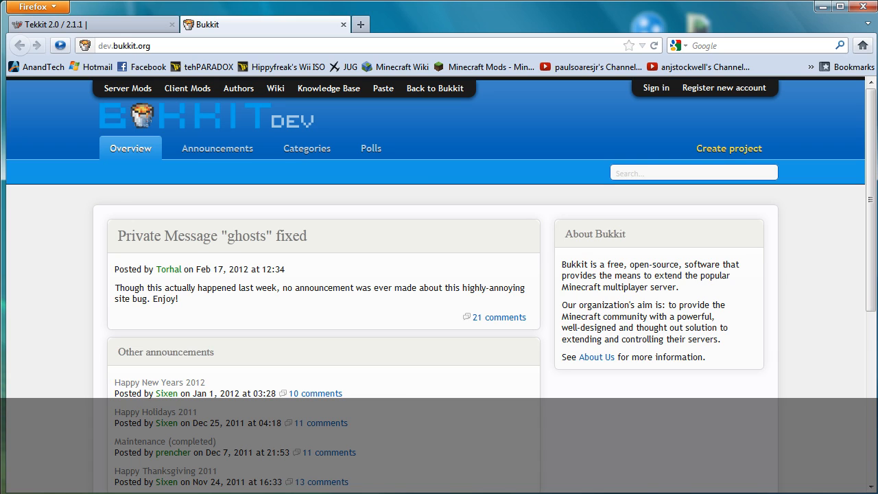
pyautogui.click(307, 152)
pyautogui.scroll(-3, 314, 271)
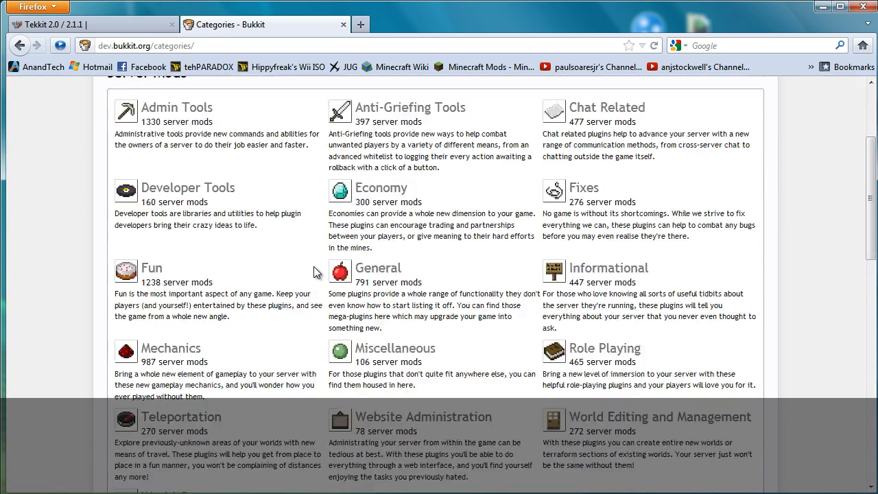
pyautogui.scroll(-10, 313, 271)
pyautogui.scroll(3, 314, 310)
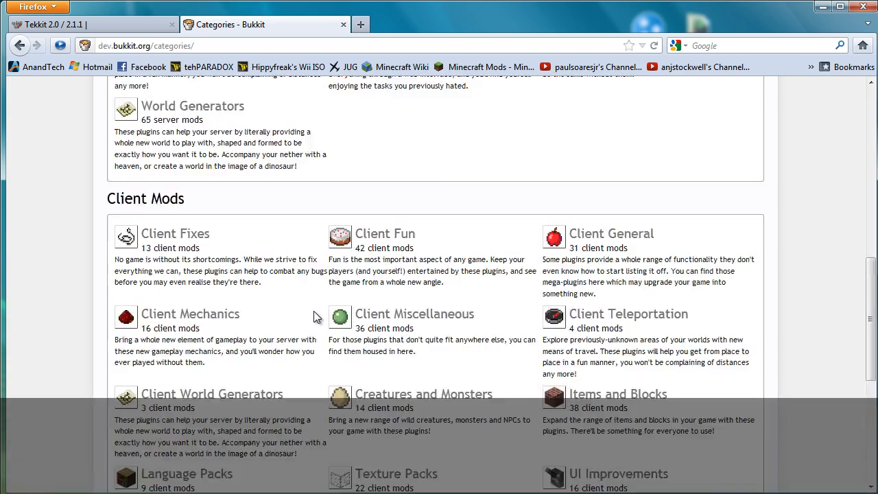
pyautogui.scroll(7, 314, 315)
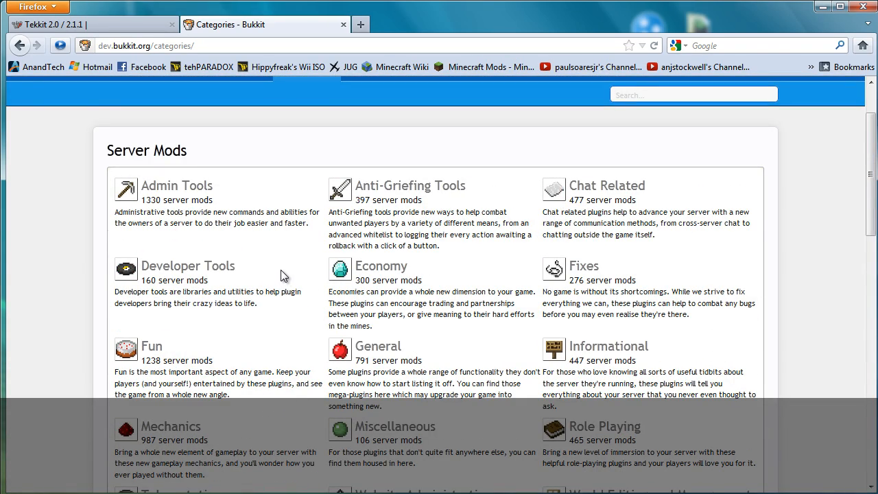
pyautogui.scroll(-3, 281, 270)
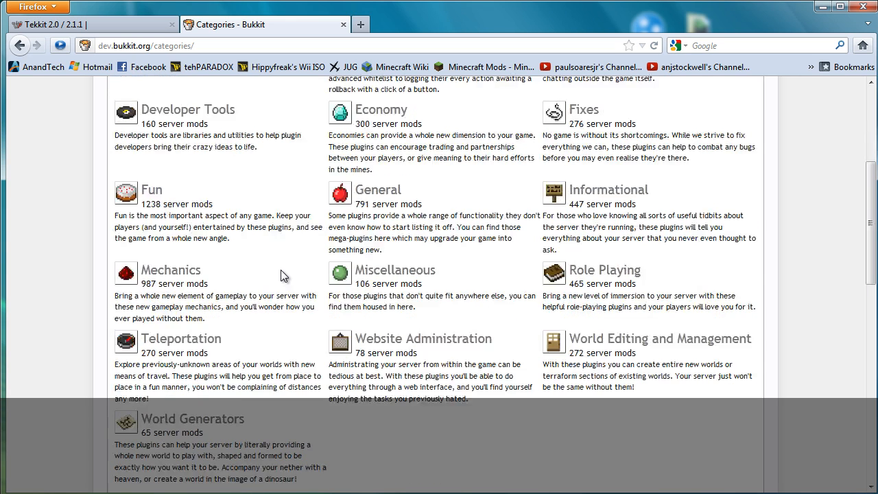
pyautogui.scroll(3, 281, 269)
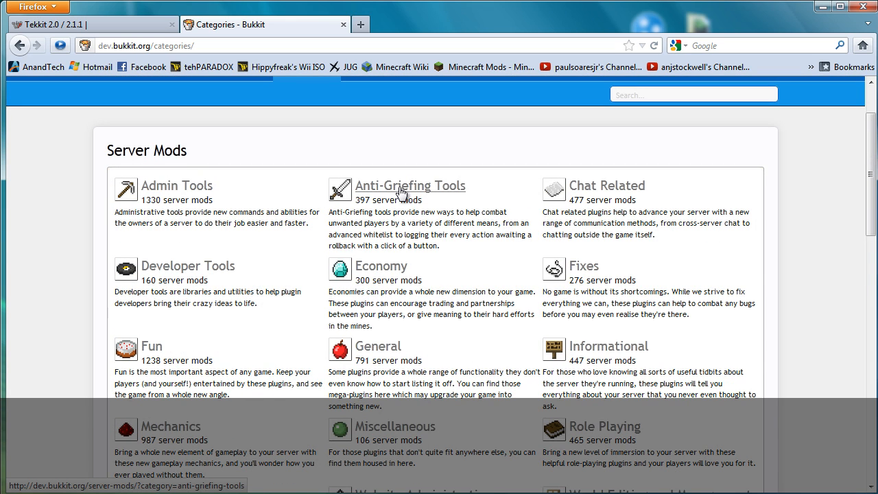
# Step: Open the Anti-Griefing Tools category in a new tab and switch to it
pyautogui.rightClick(401, 192)
pyautogui.click(422, 195)
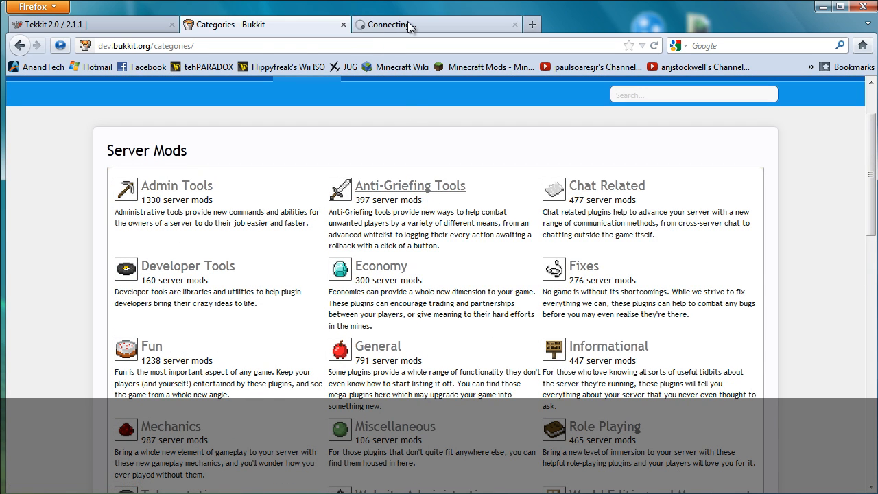
pyautogui.click(408, 24)
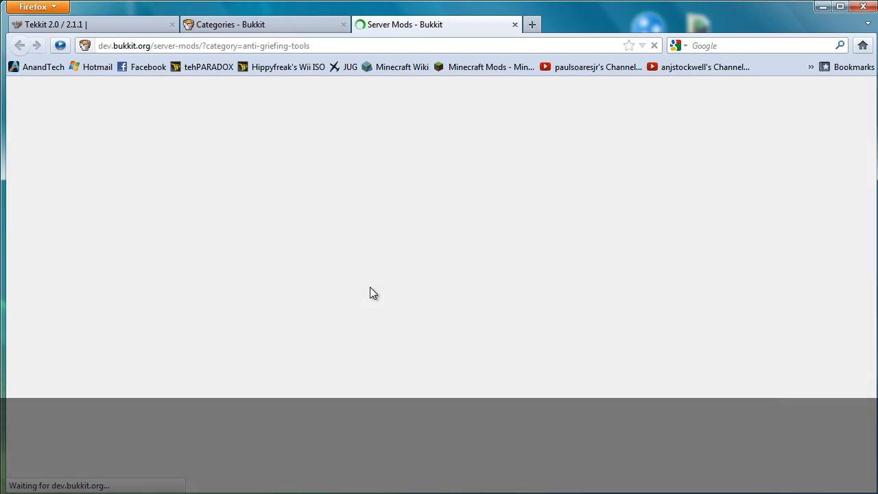
pyautogui.scroll(-8, 370, 357)
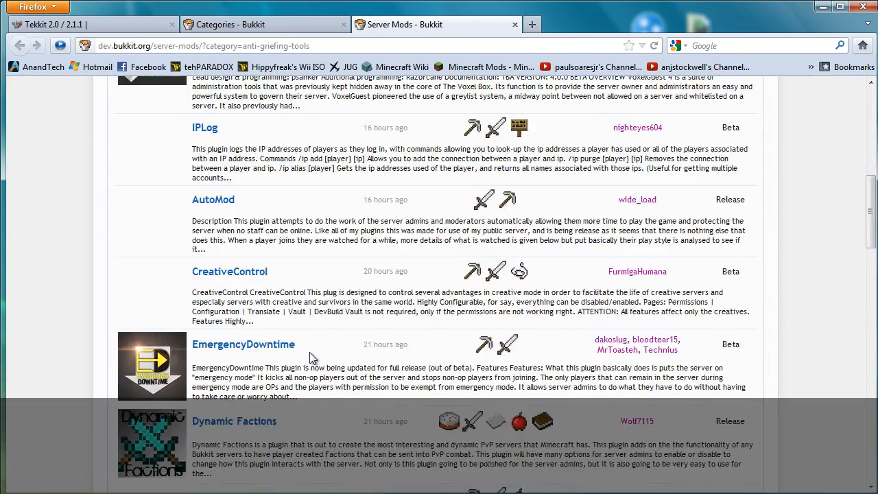
pyautogui.scroll(-12, 310, 357)
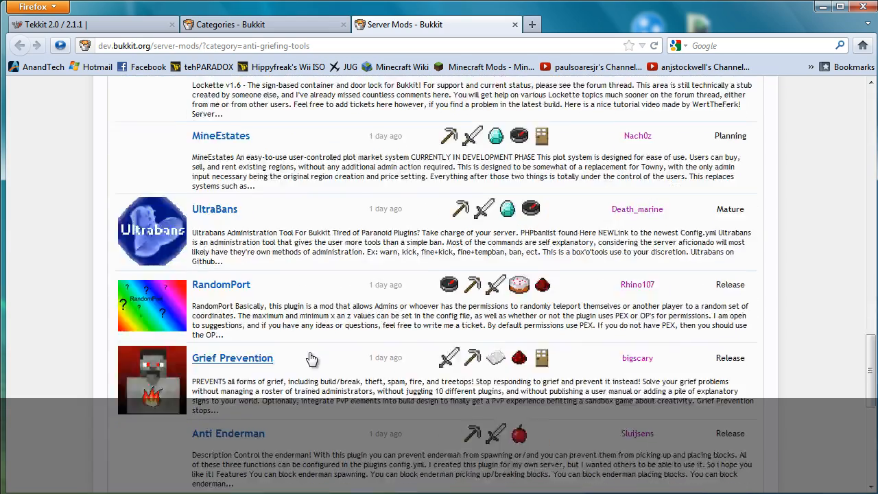
pyautogui.scroll(-1, 310, 358)
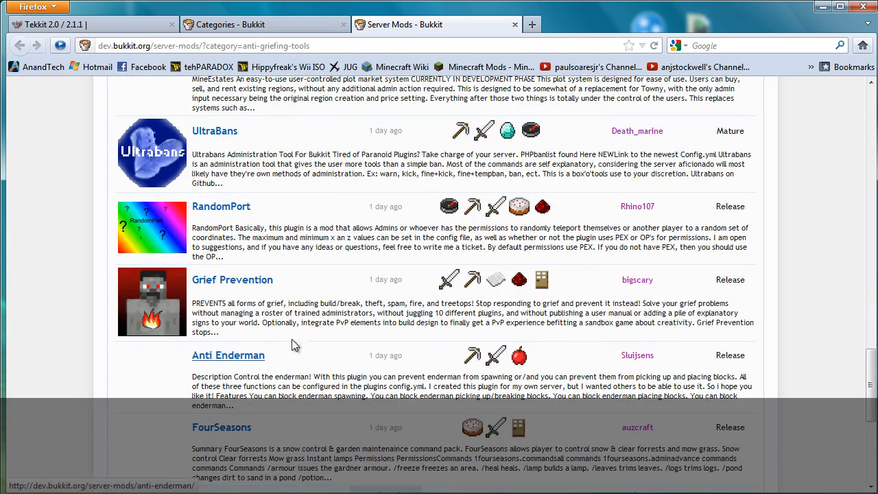
pyautogui.click(247, 281)
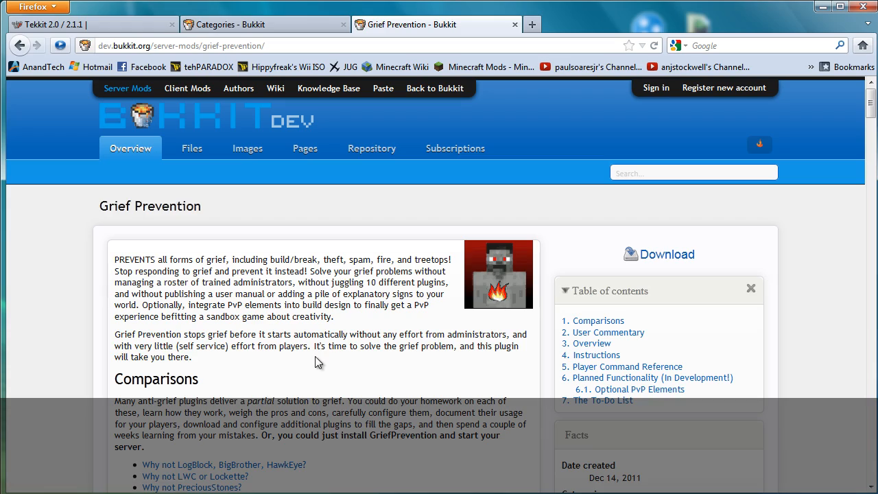
pyautogui.scroll(-3, 315, 358)
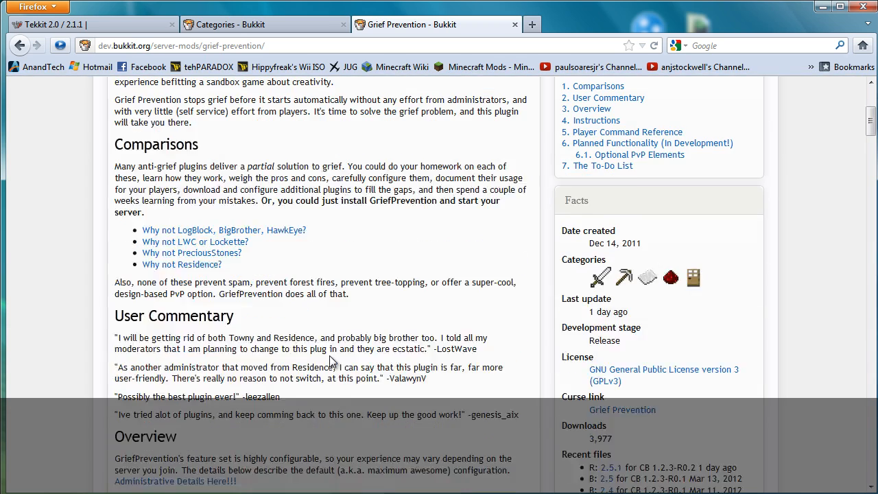
pyautogui.scroll(-2, 333, 361)
pyautogui.scroll(-1, 331, 358)
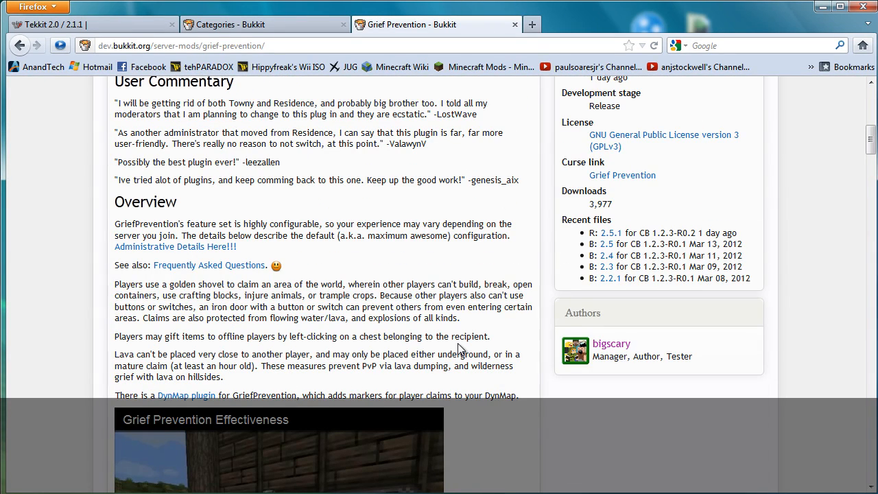
pyautogui.scroll(-10, 459, 349)
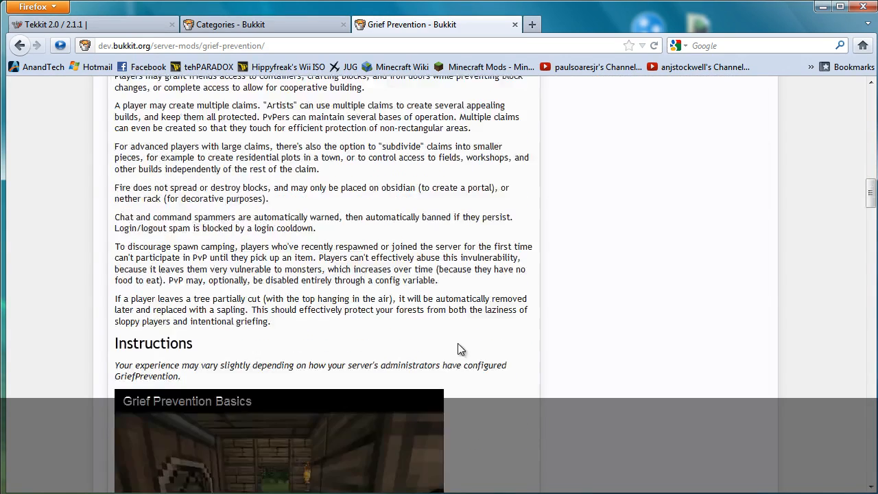
pyautogui.scroll(-2, 460, 349)
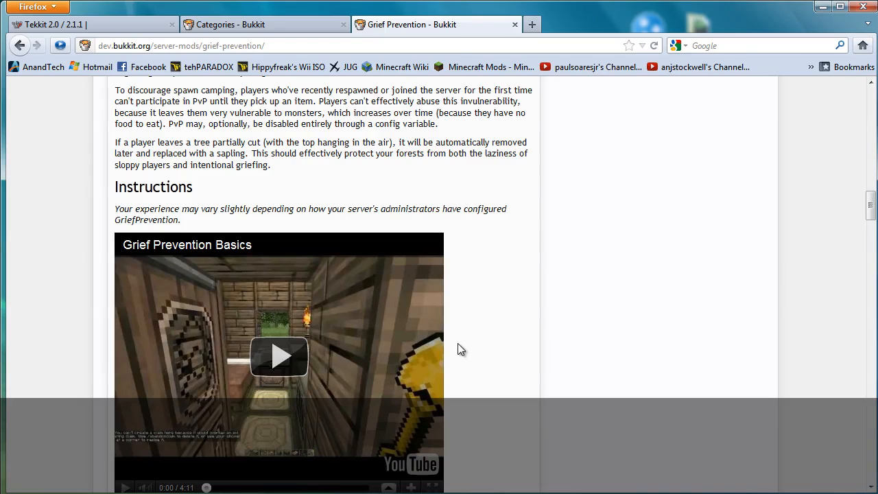
pyautogui.scroll(10, 458, 344)
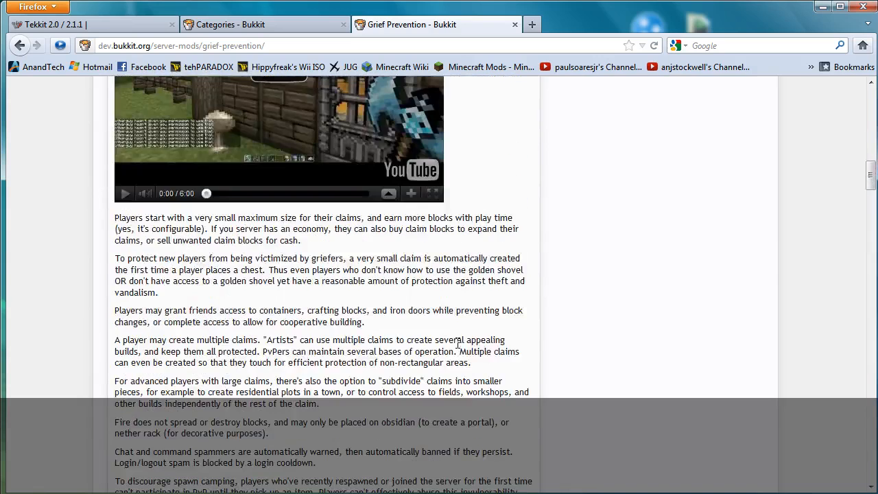
pyautogui.scroll(6, 484, 353)
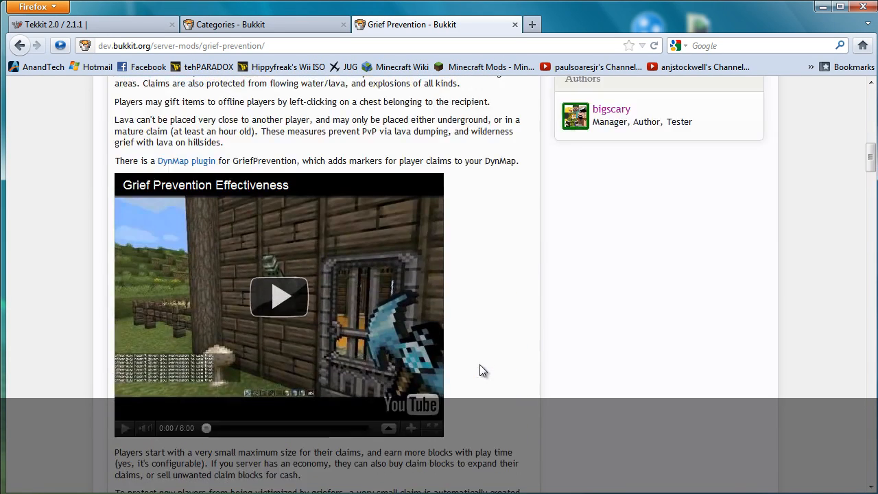
pyautogui.scroll(-2, 480, 369)
pyautogui.scroll(2, 485, 400)
pyautogui.scroll(6, 483, 400)
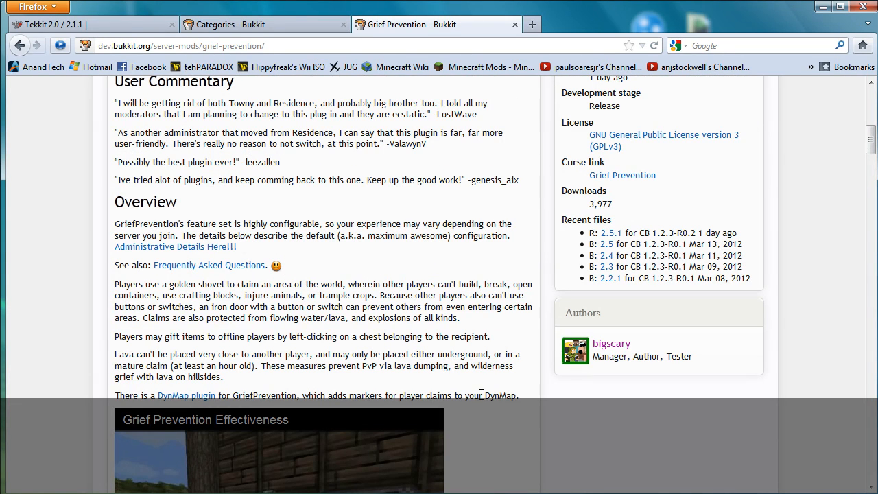
pyautogui.scroll(2, 483, 392)
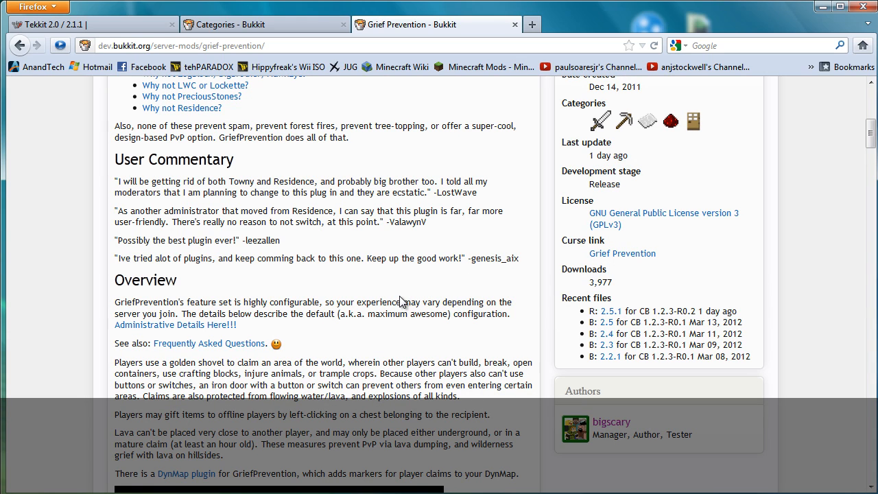
pyautogui.scroll(8, 413, 289)
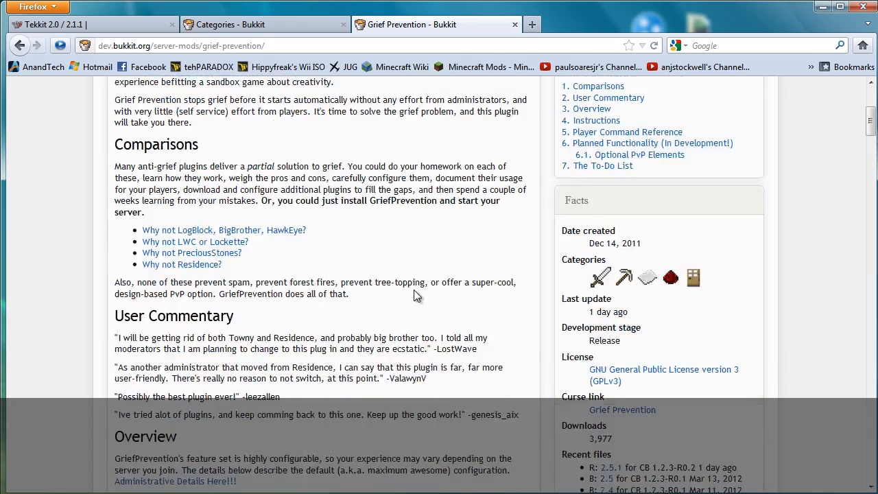
pyautogui.scroll(2, 414, 290)
pyautogui.scroll(-6, 283, 332)
pyautogui.scroll(-2, 402, 334)
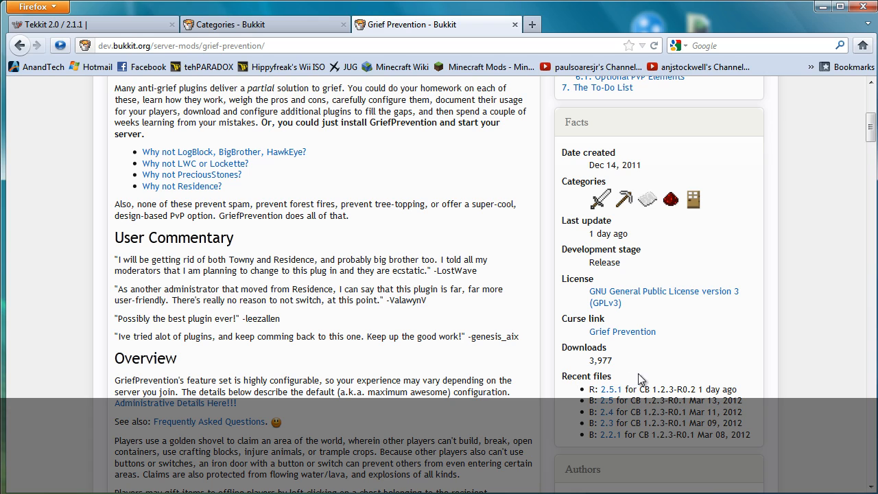
pyautogui.moveTo(652, 389); pyautogui.dragTo(676, 389)
pyautogui.moveTo(653, 435); pyautogui.dragTo(673, 437)
pyautogui.scroll(8, 490, 344)
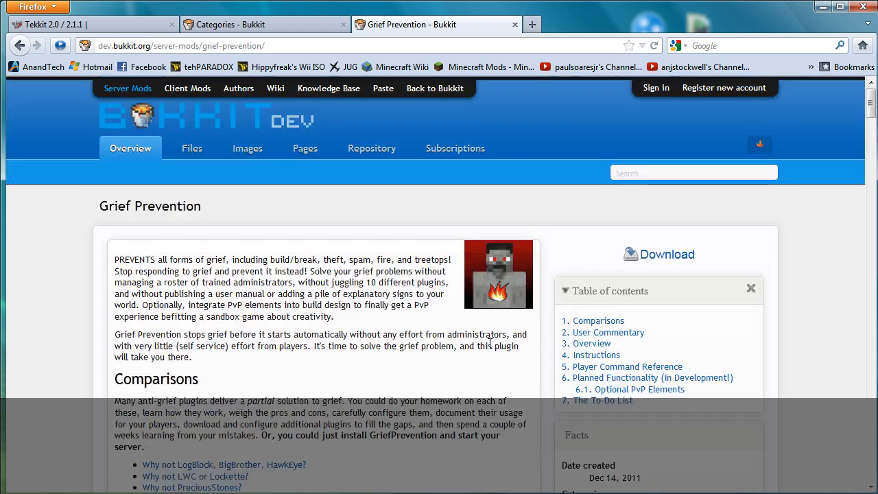
# Step: Open Grief Prevention's Files list and compare versions: 2.0 for CB 1.1-R4, 2.2 for CB 1.2.3-R0.1
pyautogui.click(193, 151)
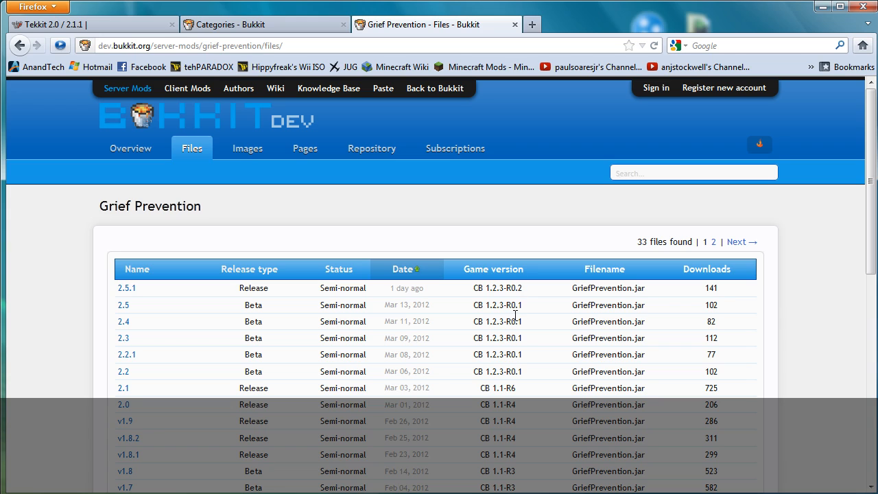
pyautogui.moveTo(521, 407); pyautogui.dragTo(480, 407)
pyautogui.moveTo(521, 370); pyautogui.dragTo(473, 370)
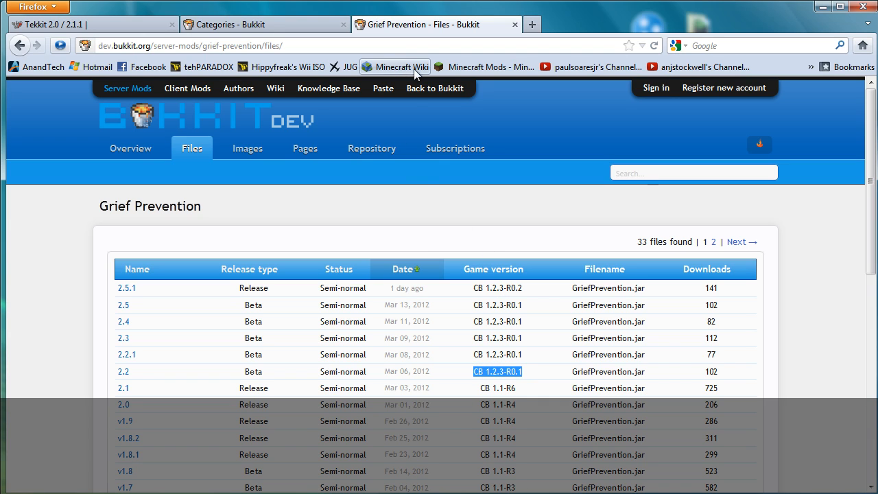
# Step: Search BukkitDev for 'creeper heal' and open the CreeperHeal plugin page
pyautogui.click(706, 172)
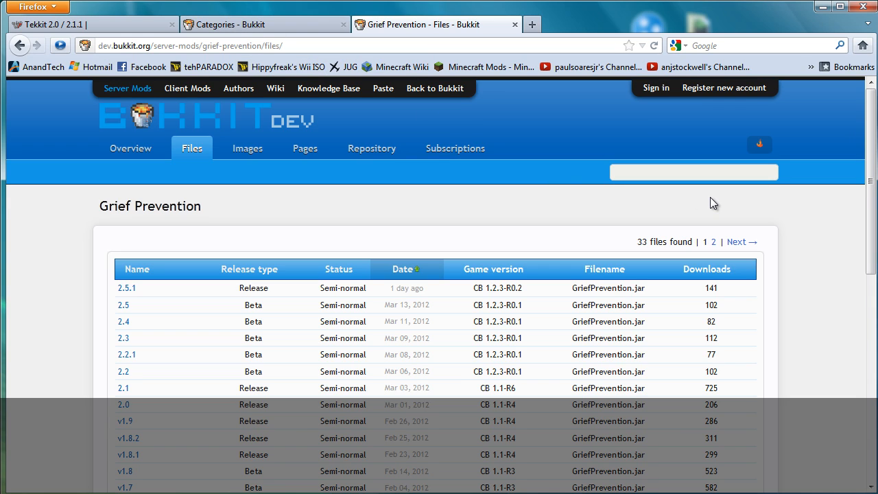
pyautogui.write('creeper heal')
pyautogui.press('Return')
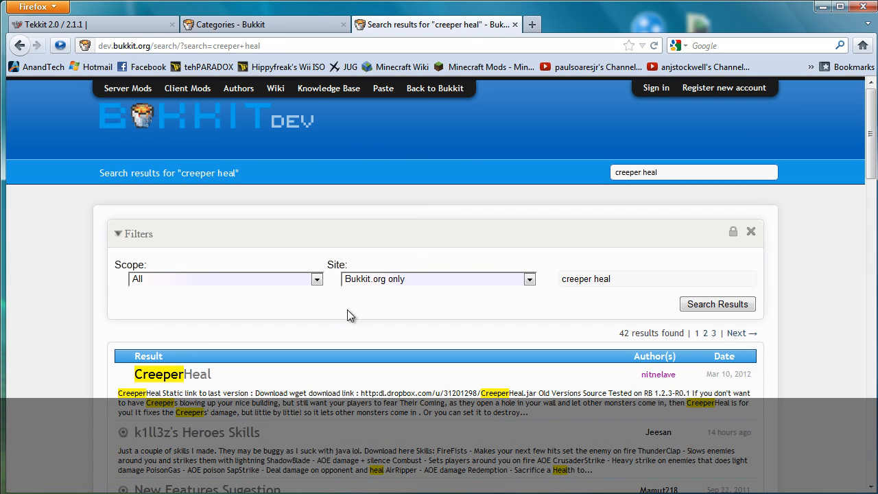
pyautogui.click(195, 374)
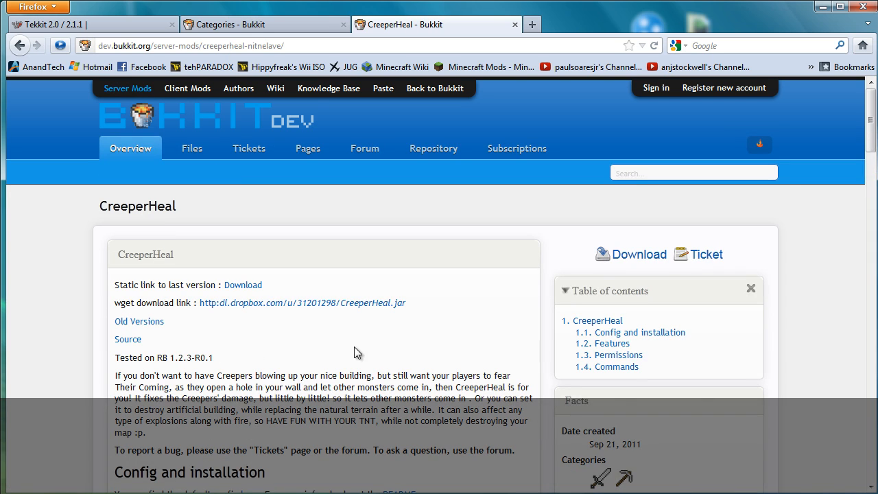
# Step: Check CreeperHeal 4.8's game version under Recent files, then open the CreeperHeal 4.7.2 release page
pyautogui.scroll(-2, 382, 336)
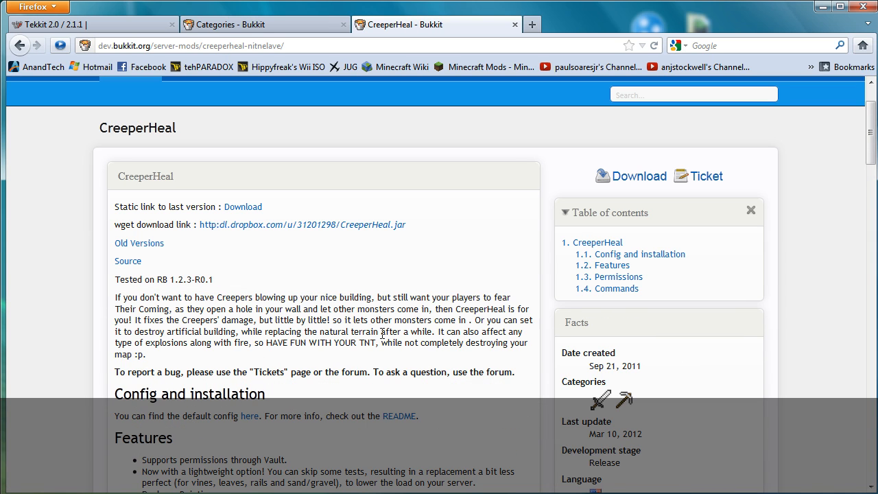
pyautogui.scroll(-4, 382, 334)
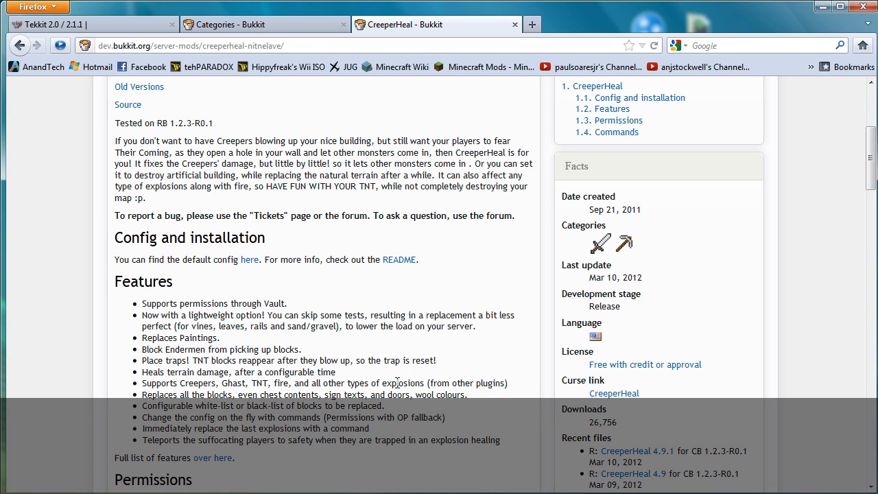
pyautogui.scroll(-2, 558, 389)
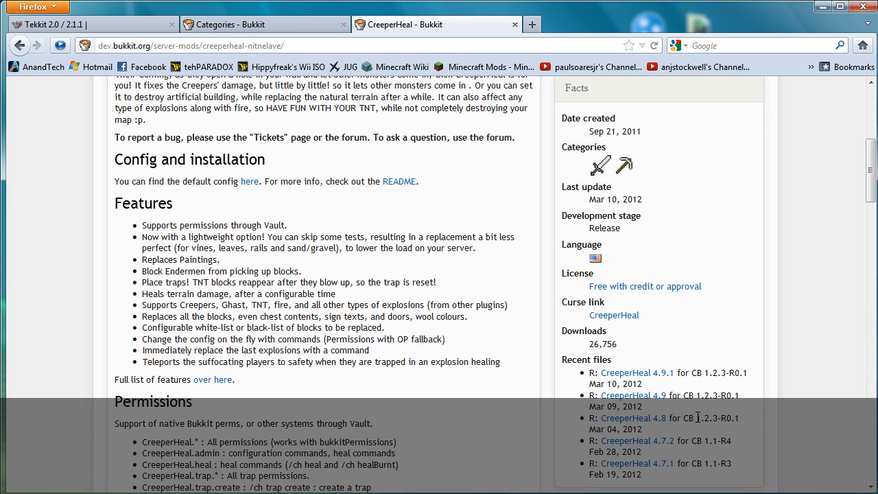
pyautogui.moveTo(696, 419); pyautogui.dragTo(706, 443)
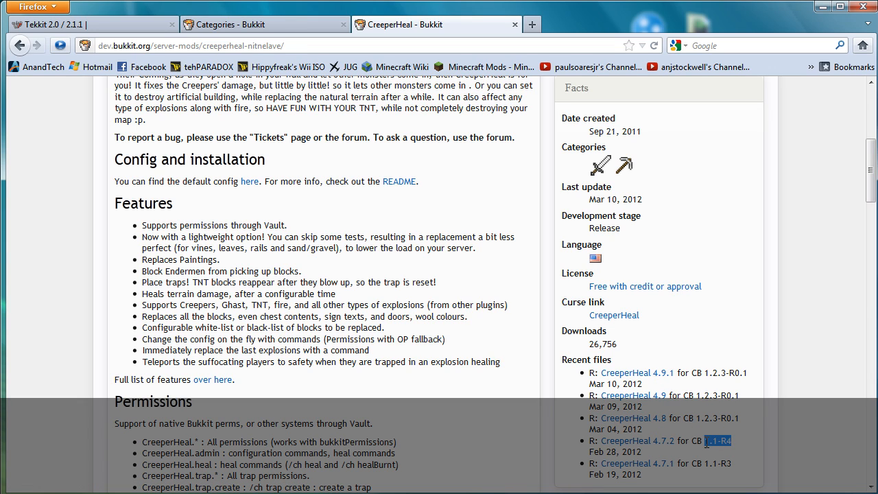
pyautogui.click(645, 443)
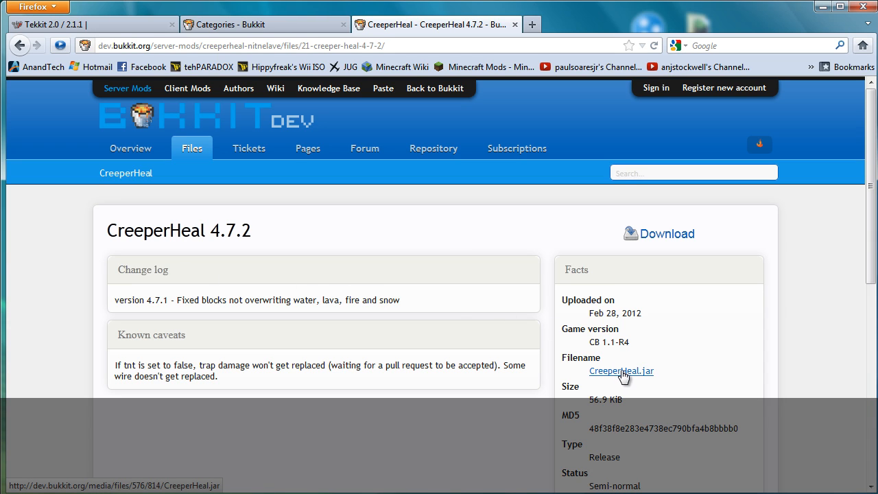
# Step: Open the Tekkit_Server_2.1.1 plugins folder in Explorer
pyautogui.click(357, 493)
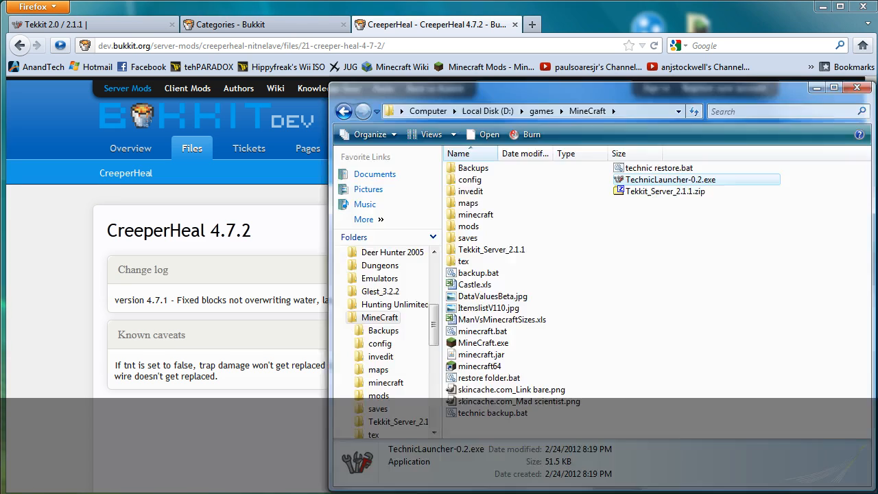
pyautogui.doubleClick(480, 250)
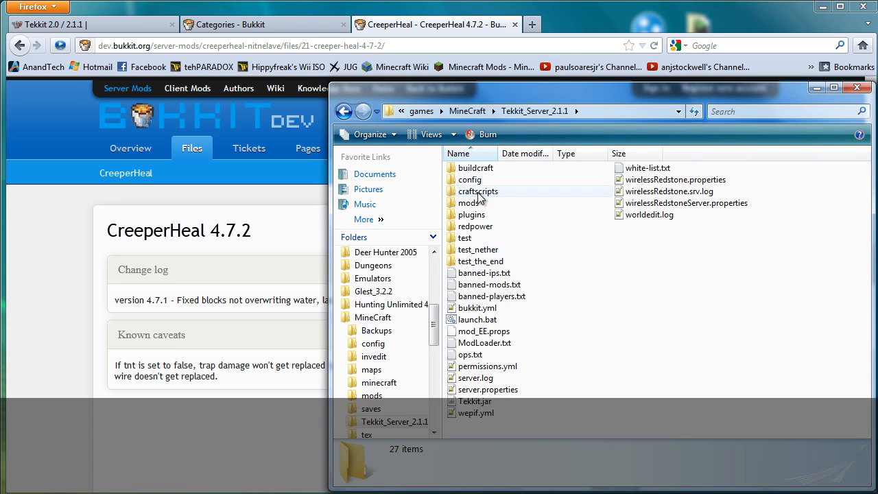
pyautogui.doubleClick(477, 215)
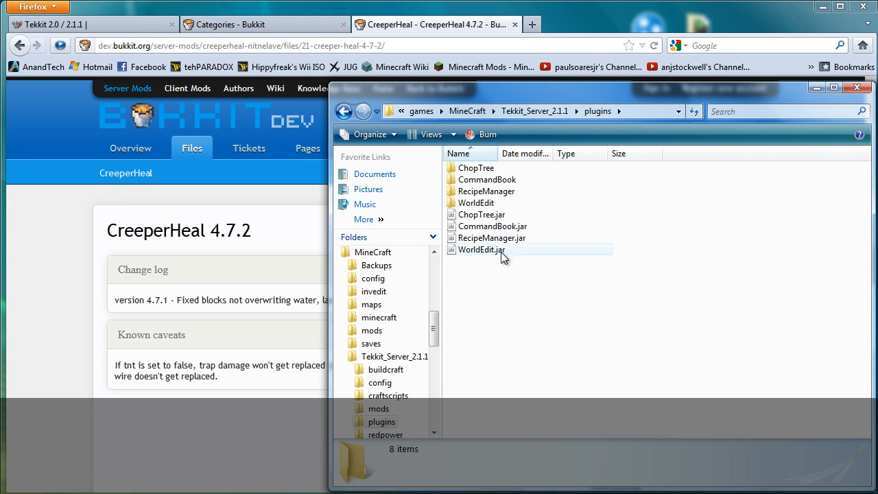
# Step: Download CreeperHeal.jar from the 4.7.2 page, saving it into the MineCraft mods folder
pyautogui.click(261, 235)
pyautogui.click(623, 370)
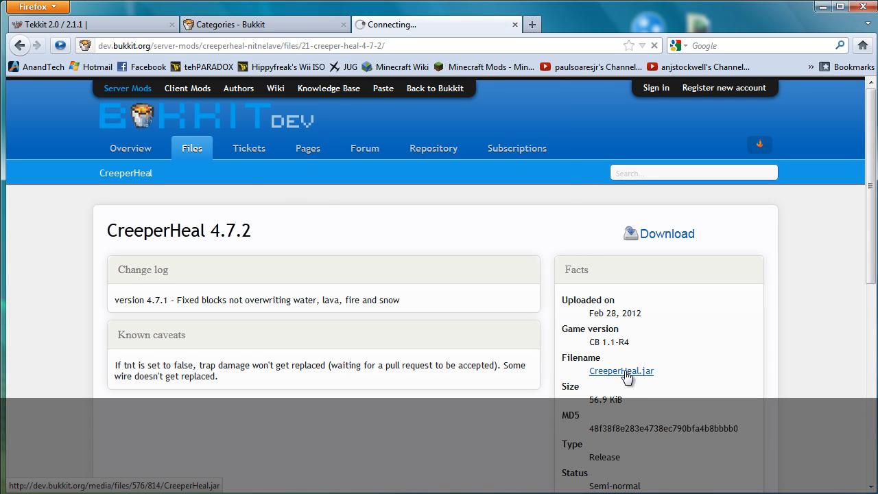
pyautogui.click(314, 222)
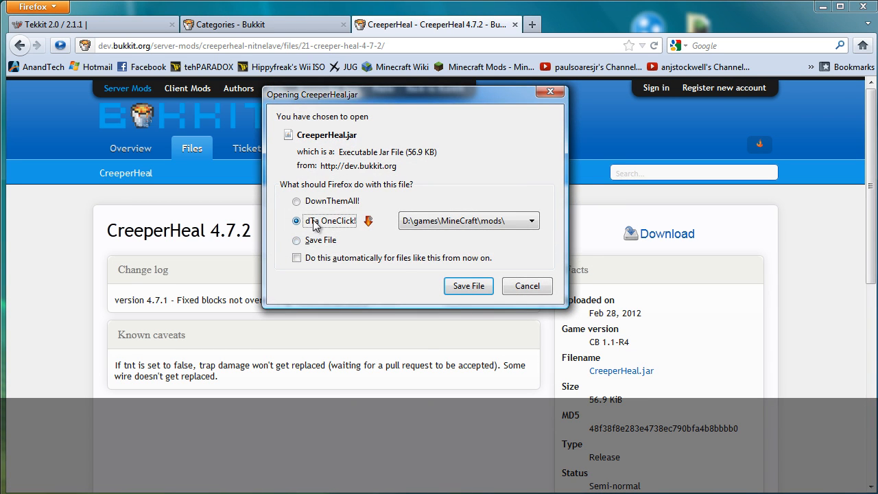
pyautogui.click(467, 286)
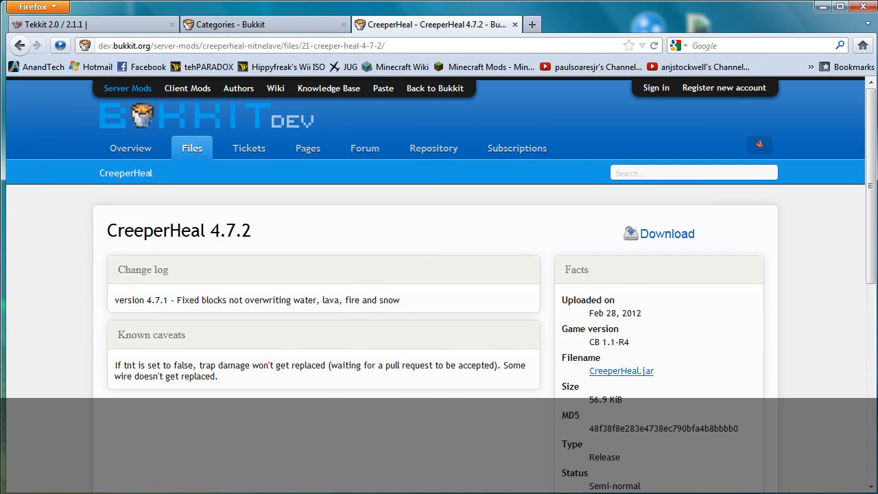
# Step: Go to the mods folder and cut the downloaded CreeperHeal.jar
pyautogui.click(288, 492)
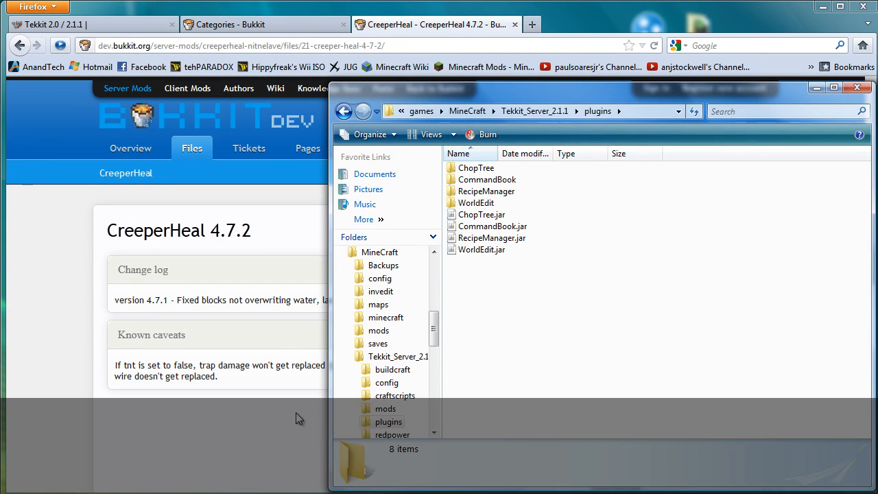
pyautogui.click(473, 112)
pyautogui.doubleClick(491, 227)
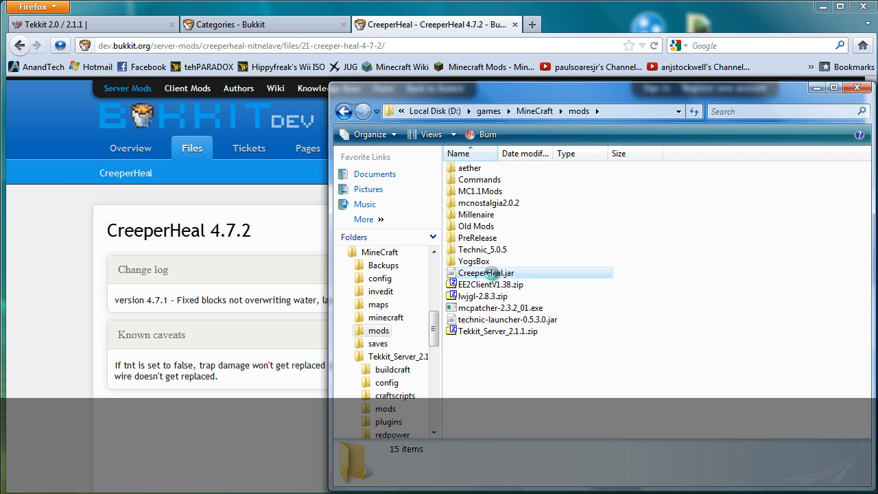
pyautogui.rightClick(513, 273)
pyautogui.click(536, 412)
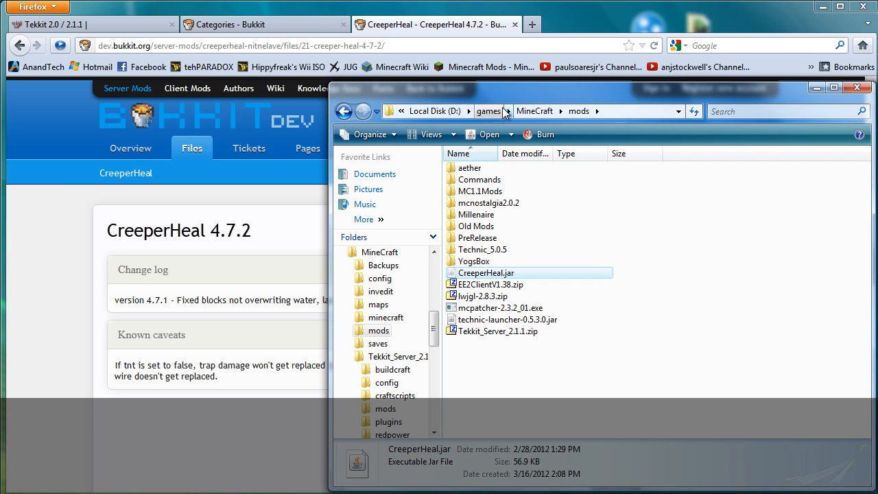
# Step: Paste CreeperHeal.jar into the server's plugins folder, then go back to Tekkit_Server_2.1.1
pyautogui.click(533, 111)
pyautogui.doubleClick(484, 250)
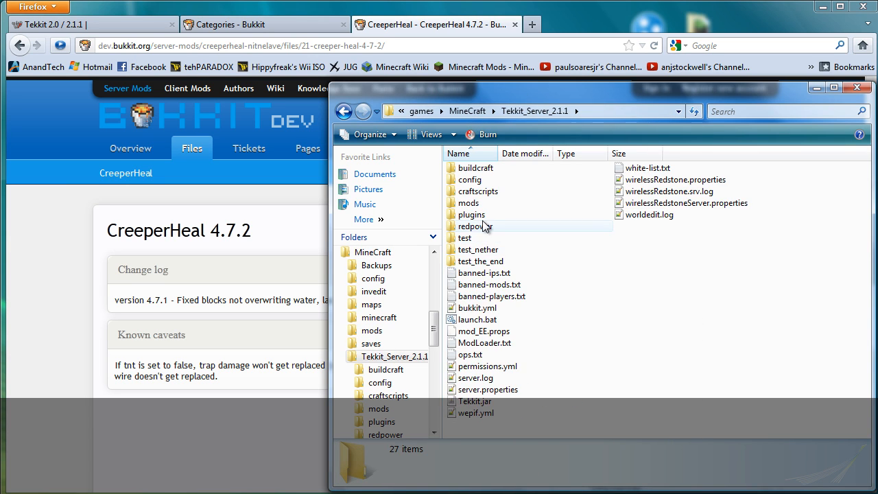
pyautogui.doubleClick(485, 214)
pyautogui.rightClick(513, 319)
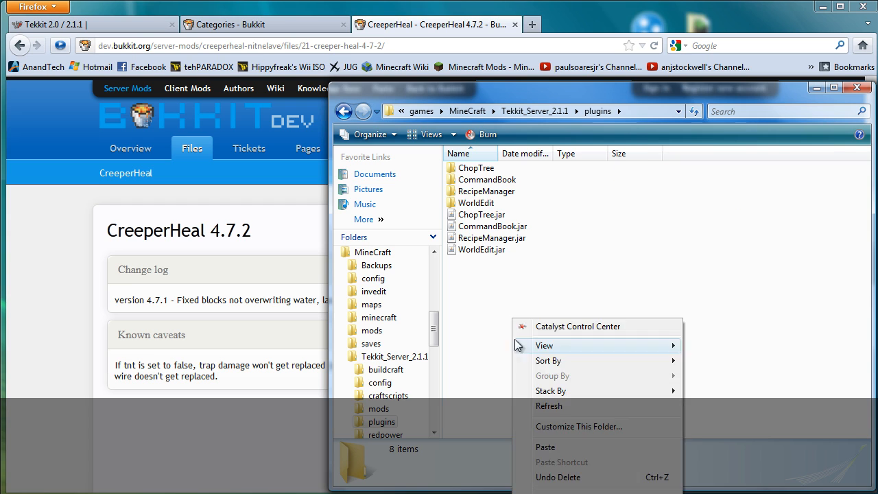
pyautogui.click(546, 447)
pyautogui.click(534, 111)
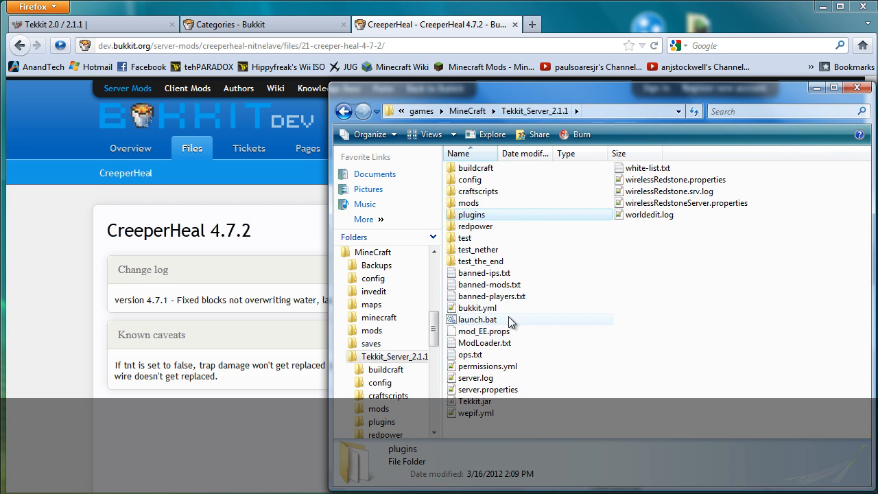
# Step: Start the Tekkit server with launch.bat and review the console output
pyautogui.doubleClick(497, 320)
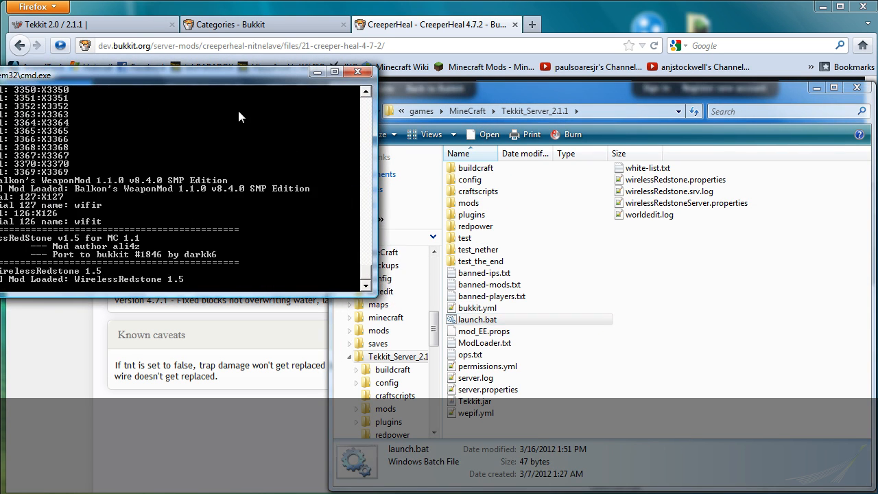
pyautogui.moveTo(250, 79); pyautogui.dragTo(396, 95)
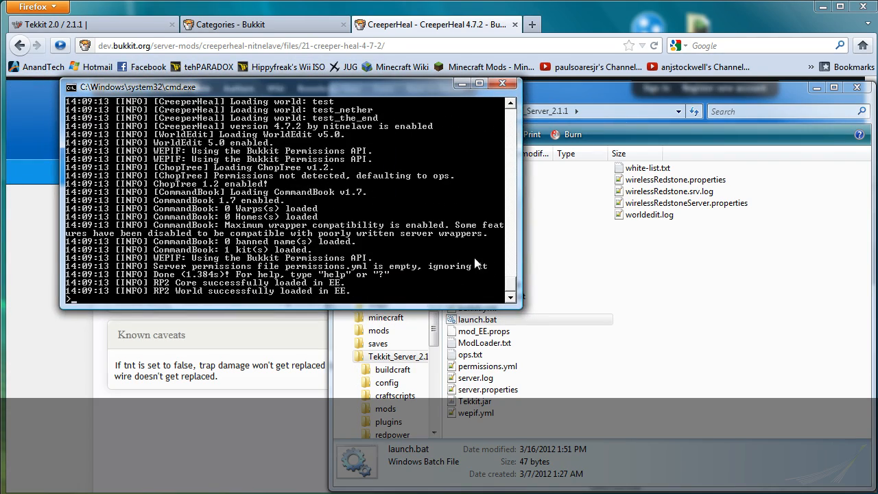
pyautogui.scroll(4, 375, 237)
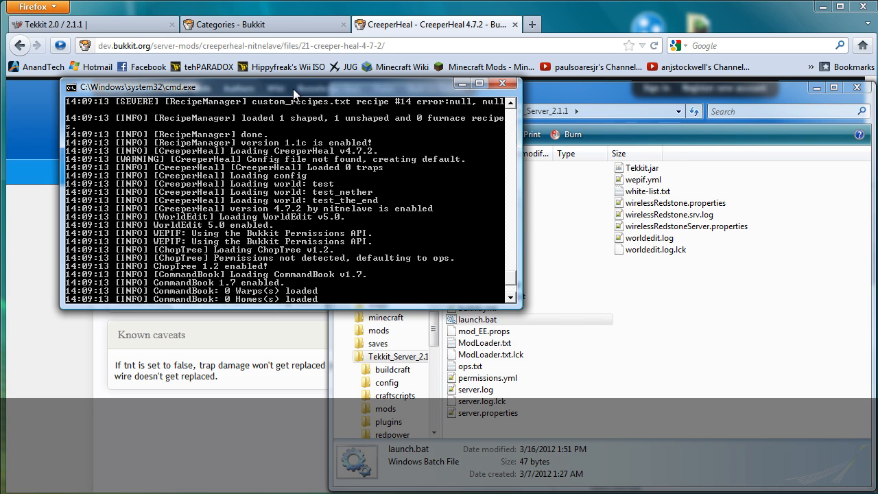
pyautogui.moveTo(293, 88); pyautogui.dragTo(536, 123)
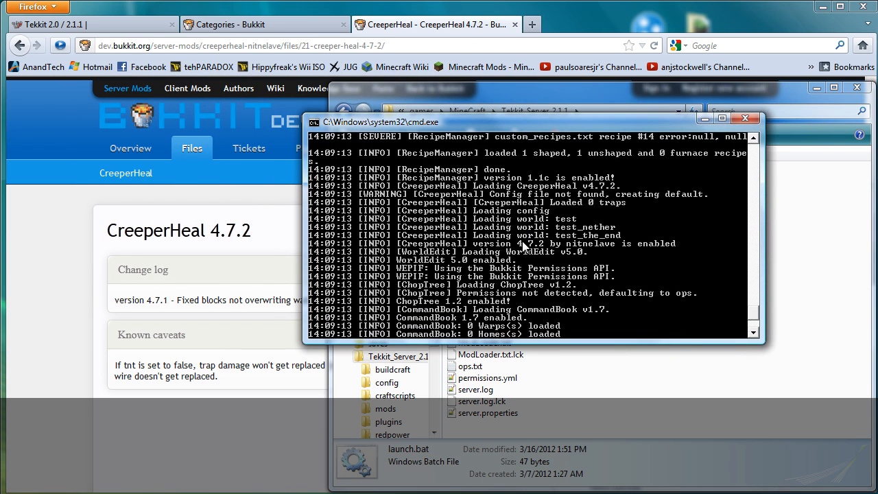
# Step: Confirm CreeperHeal's game version is CB 1.1-R4, then close the Firefox tabs and window
pyautogui.click(281, 223)
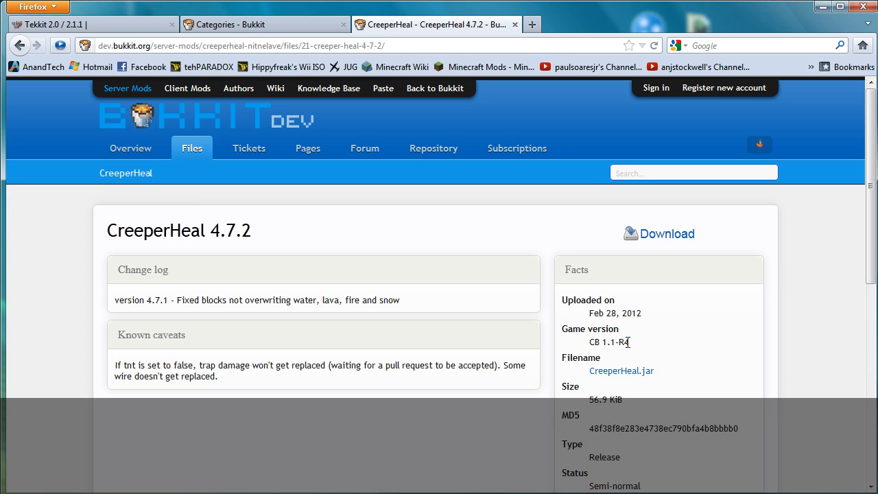
pyautogui.tripleClick(592, 342)
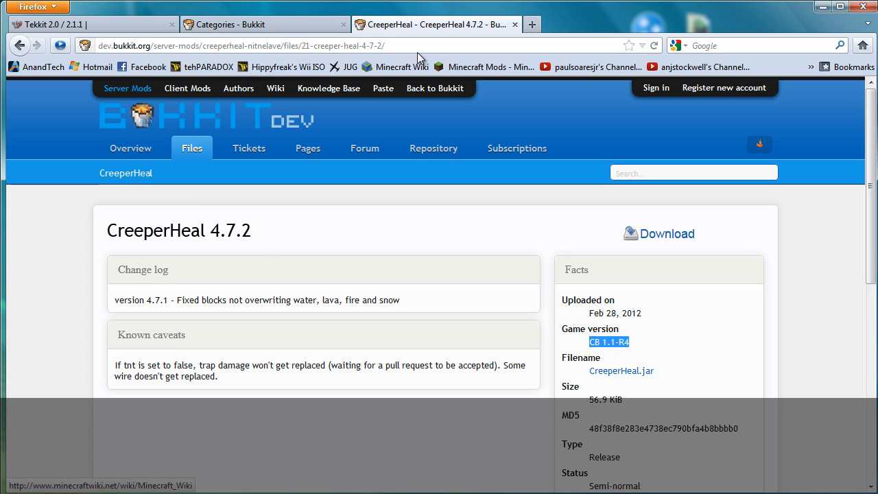
pyautogui.click(515, 24)
pyautogui.click(344, 24)
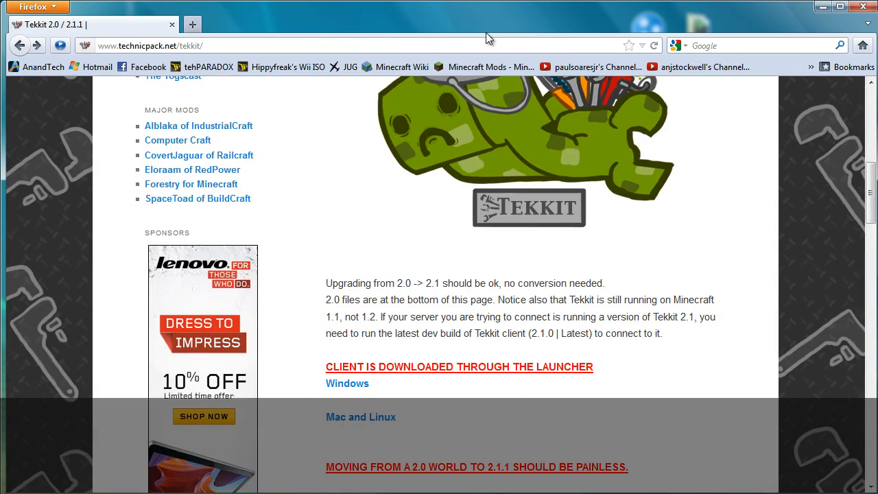
pyautogui.click(862, 6)
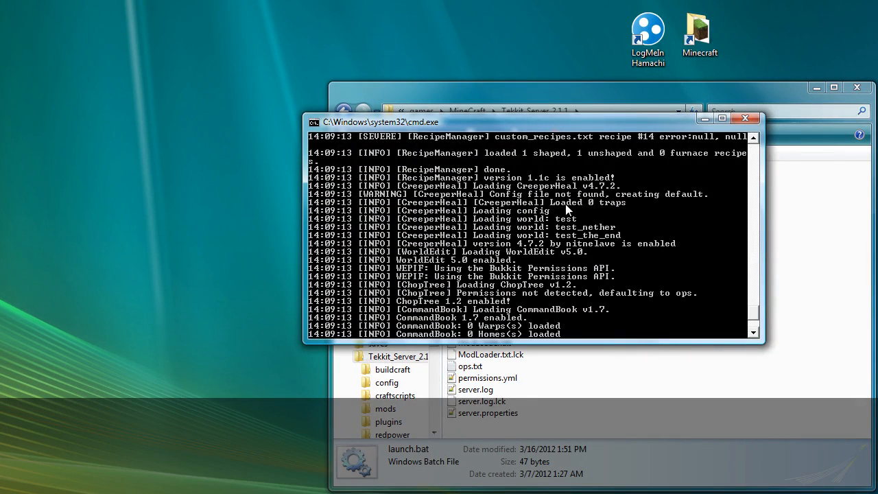
# Step: Stop the server and close the paused console window
pyautogui.moveTo(577, 130); pyautogui.dragTo(483, 125)
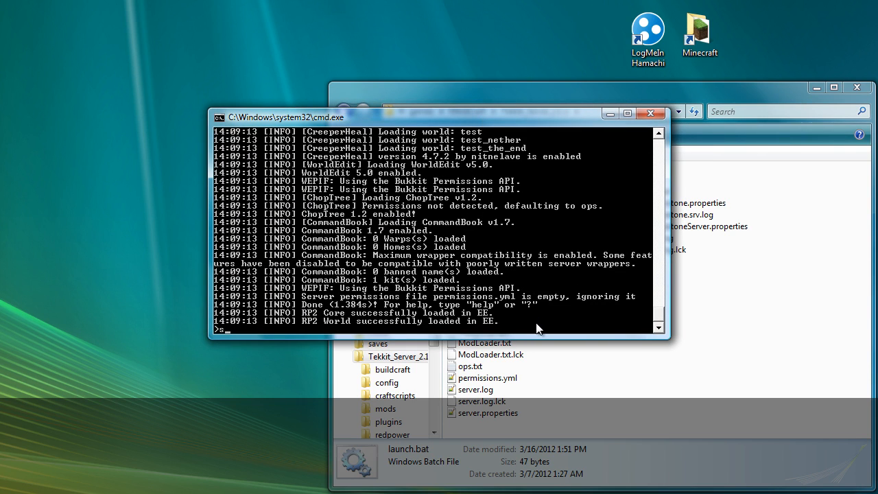
pyautogui.press('Return')
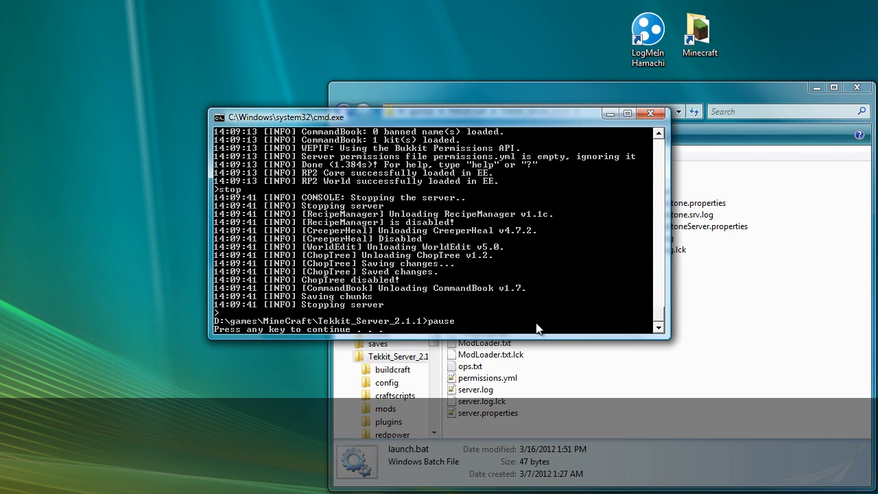
pyautogui.press('Return')
pyautogui.click(656, 334)
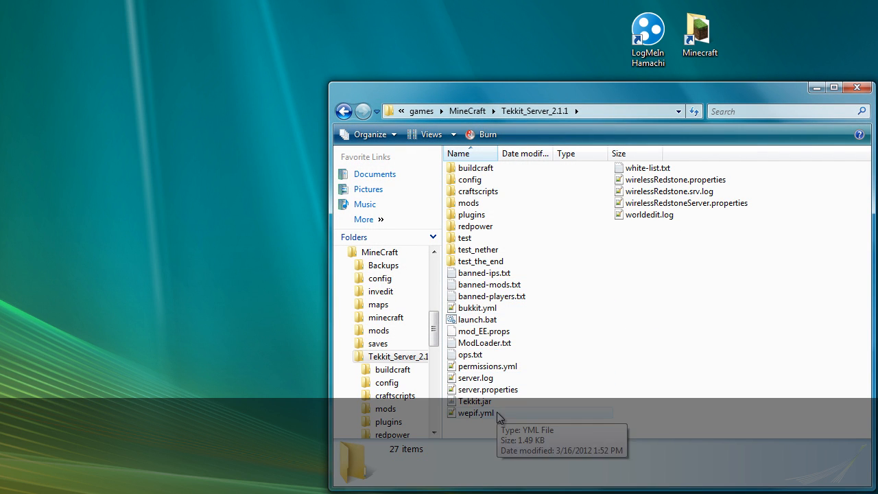
pyautogui.click(500, 366)
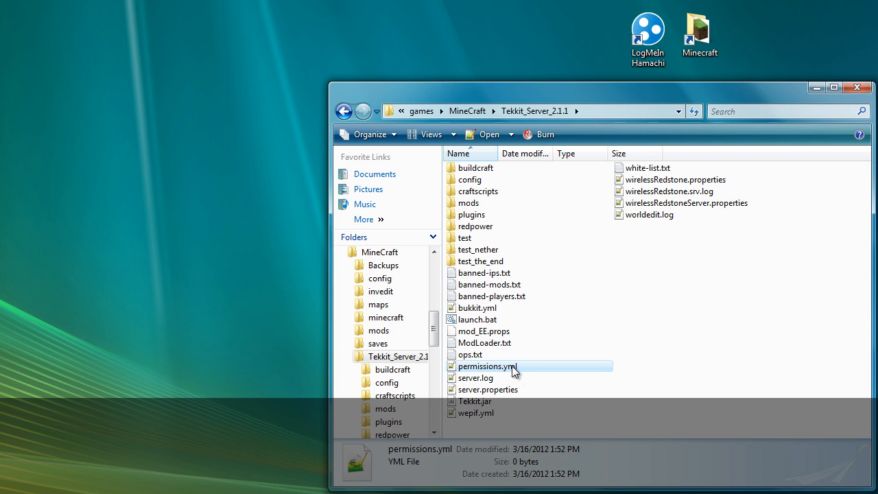
pyautogui.rightClick(513, 368)
pyautogui.click(565, 435)
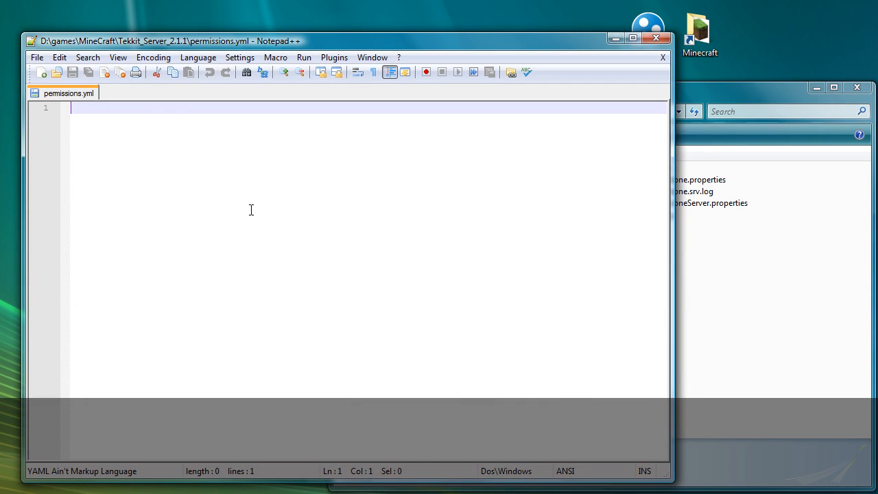
pyautogui.moveTo(181, 42); pyautogui.dragTo(193, 43)
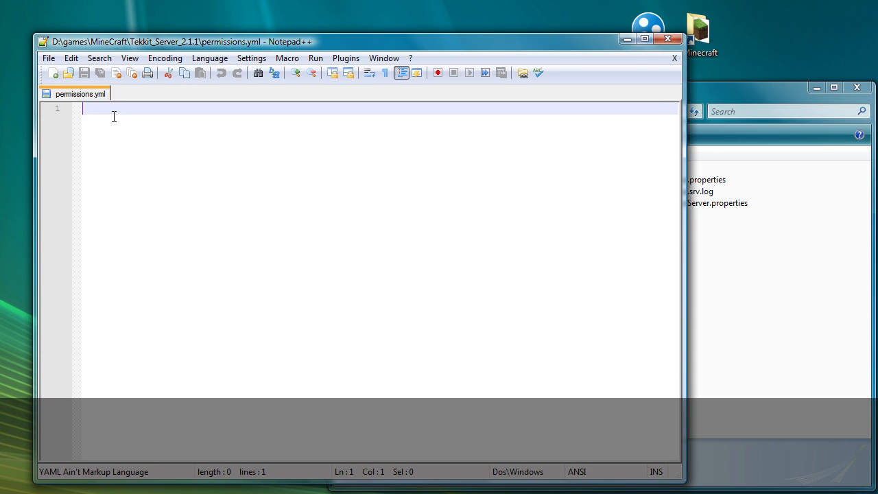
pyautogui.click(675, 59)
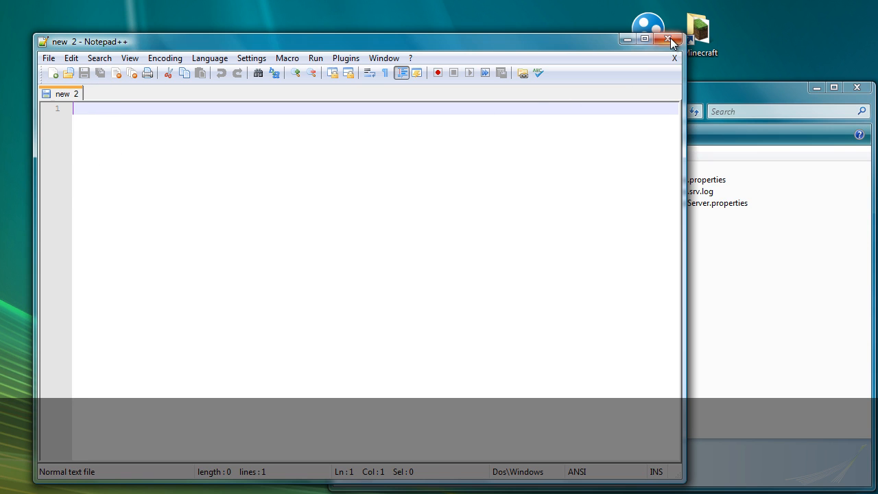
pyautogui.click(669, 39)
pyautogui.click(673, 279)
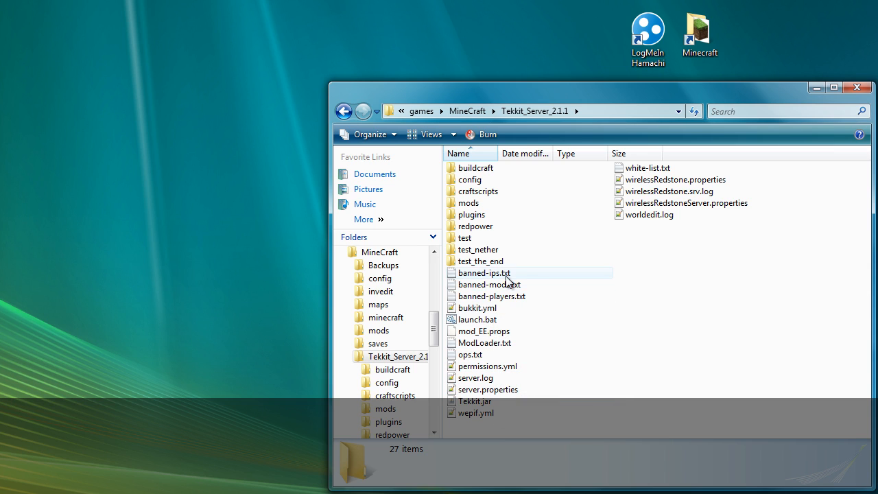
# Step: Go into the plugins folder and open the CreeperHeal plugin folder
pyautogui.doubleClick(484, 216)
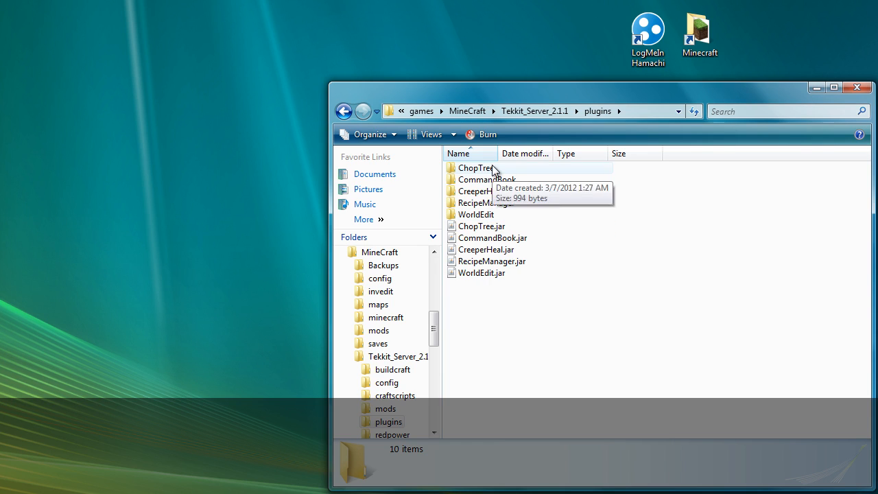
pyautogui.click(494, 169)
pyautogui.click(487, 215)
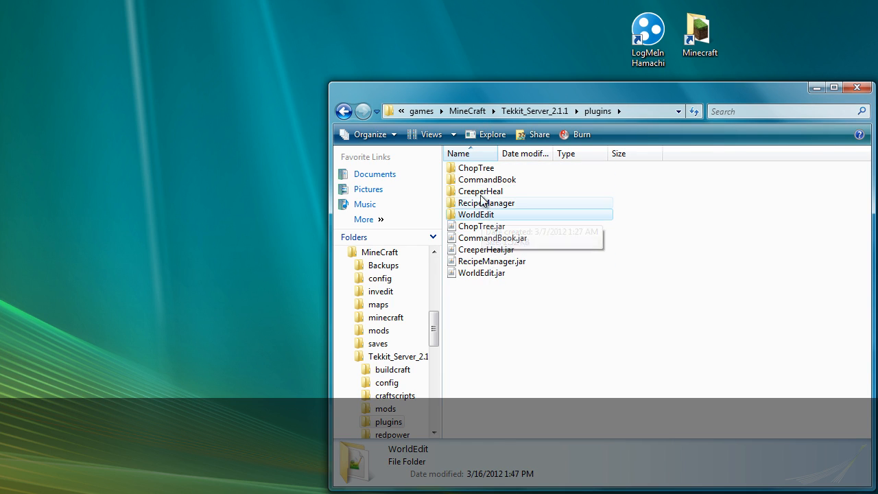
pyautogui.doubleClick(481, 191)
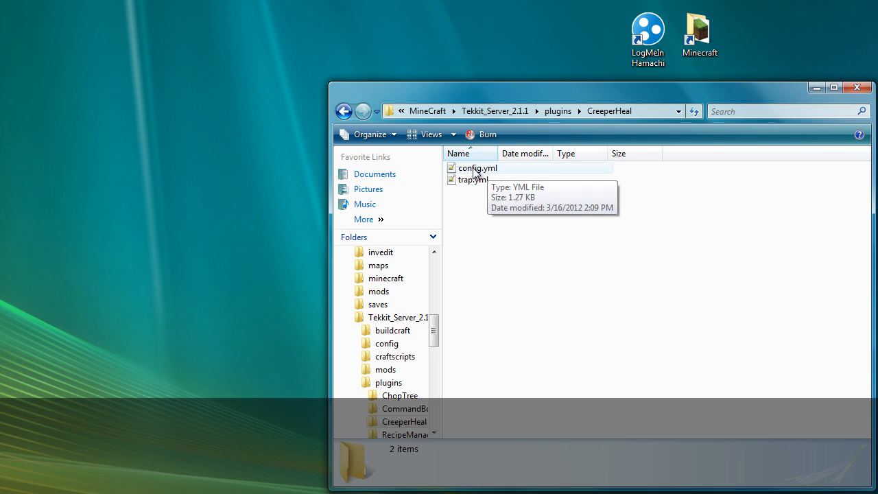
# Step: Read through CreeperHeal's config.yml in Notepad++, then close the file and the editor
pyautogui.doubleClick(485, 168)
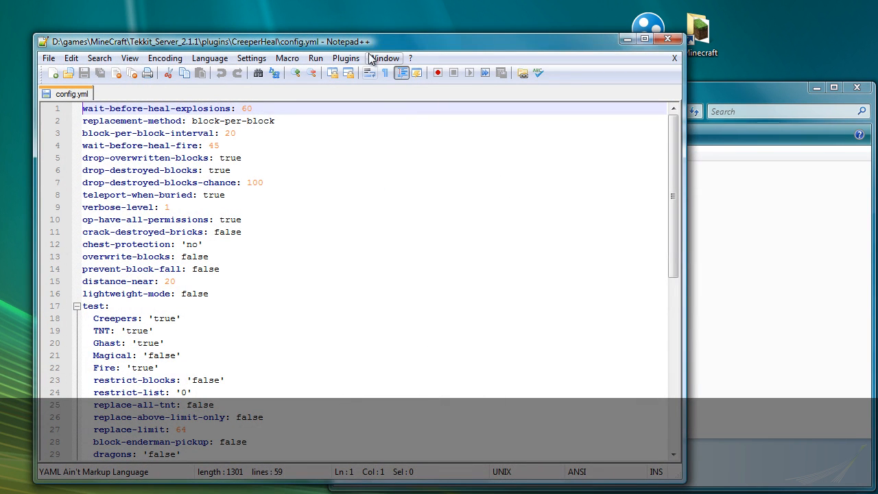
pyautogui.moveTo(372, 44); pyautogui.dragTo(407, 48)
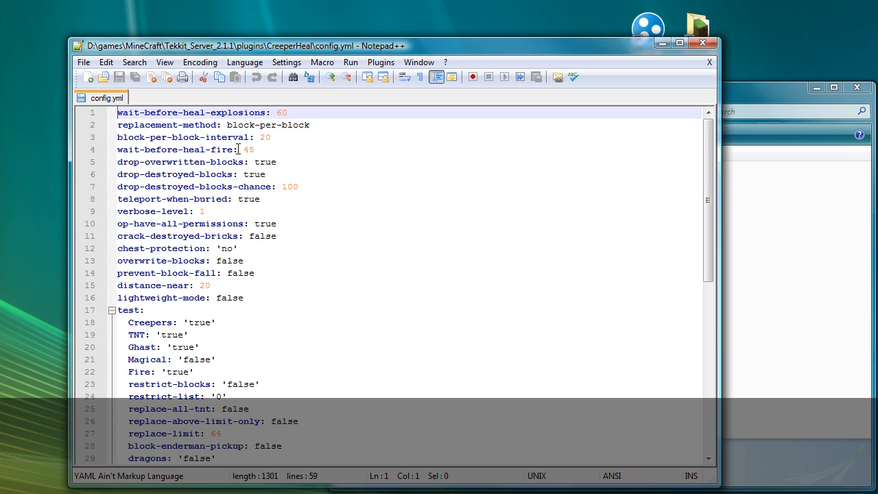
pyautogui.scroll(-7, 239, 151)
pyautogui.scroll(-3, 222, 206)
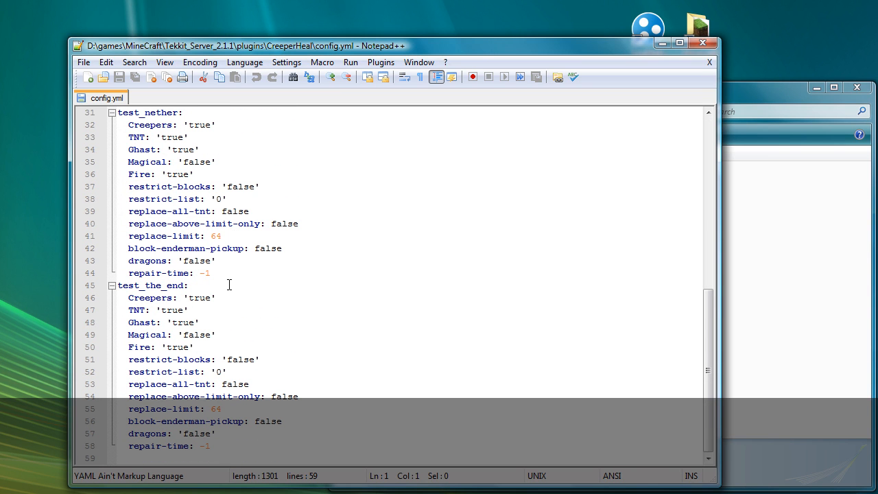
pyautogui.scroll(10, 229, 285)
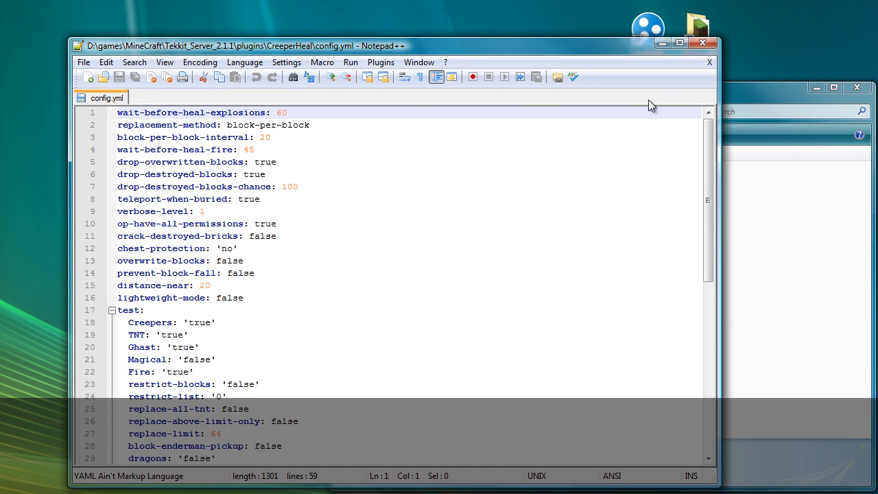
pyautogui.click(710, 62)
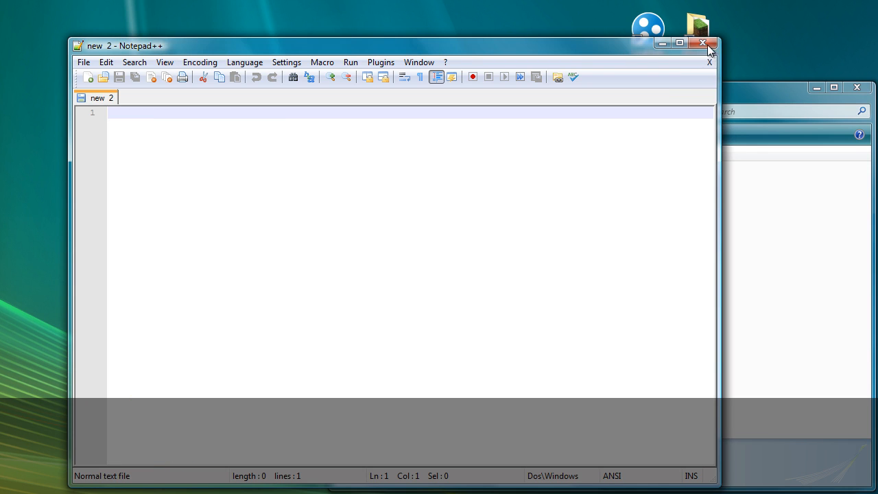
pyautogui.click(703, 42)
# Step: Look inside the WorldEdit, RecipeManager and ChopTree folders, then go back to Tekkit_Server_2.1.1
pyautogui.click(549, 110)
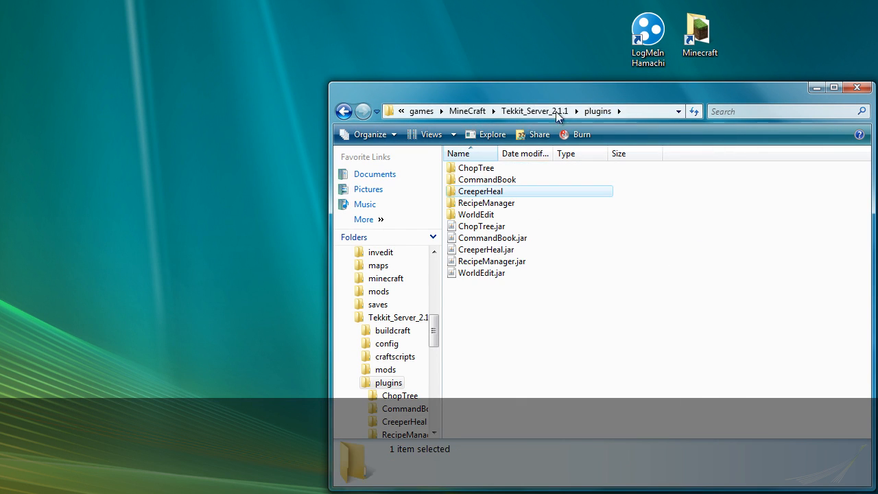
pyautogui.doubleClick(488, 210)
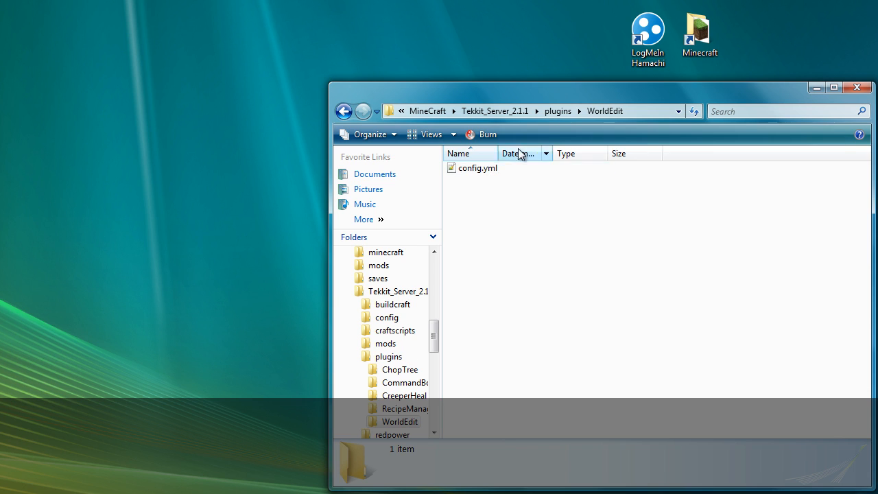
pyautogui.click(557, 111)
pyautogui.doubleClick(492, 201)
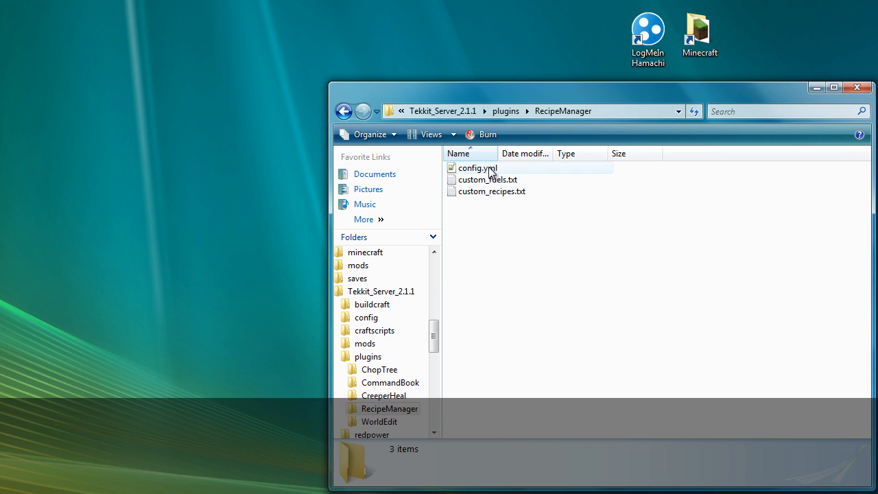
pyautogui.click(507, 110)
pyautogui.doubleClick(491, 171)
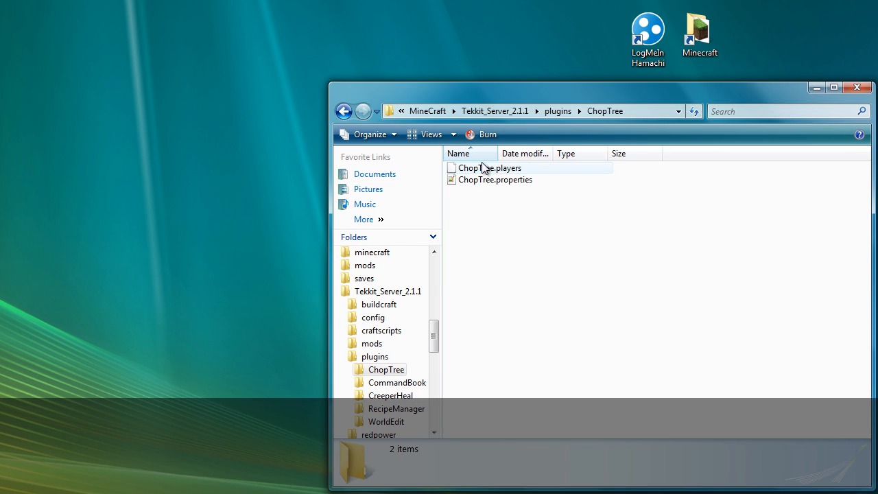
pyautogui.click(519, 111)
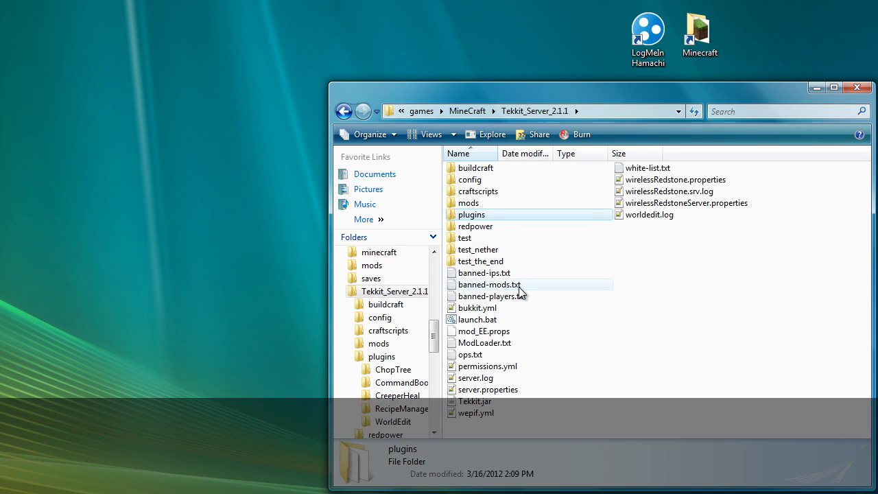